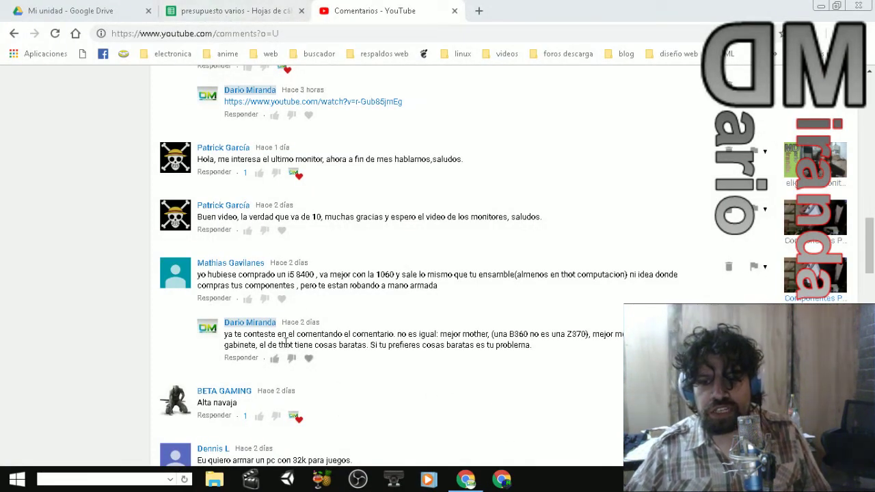
# - Review the Intel Core i3 8100 build and its component prices in the presupuesto varios spreadsheet
pyautogui.click(236, 15)
pyautogui.scroll(-2, 209, 233)
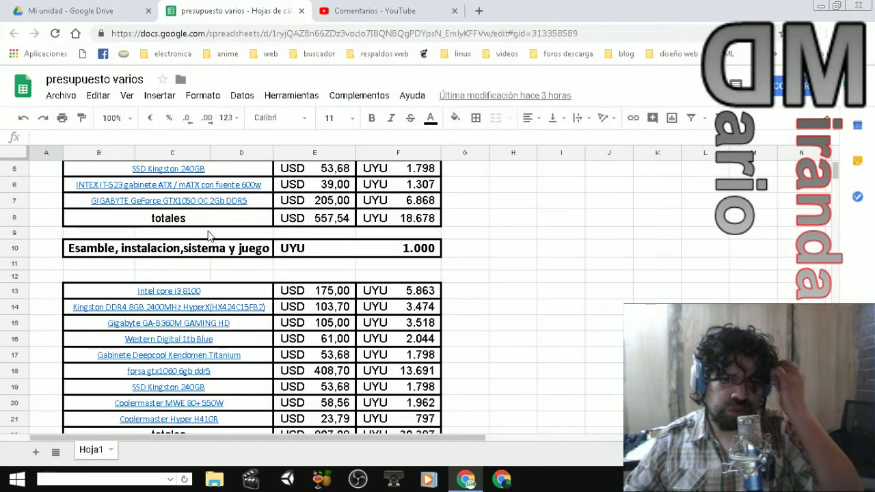
pyautogui.scroll(-1, 209, 235)
pyautogui.scroll(-1, 209, 235)
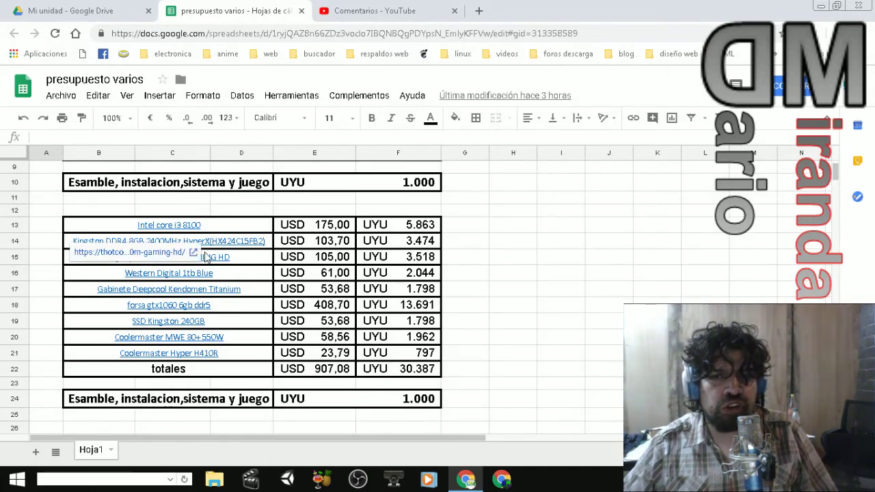
pyautogui.scroll(-1, 206, 257)
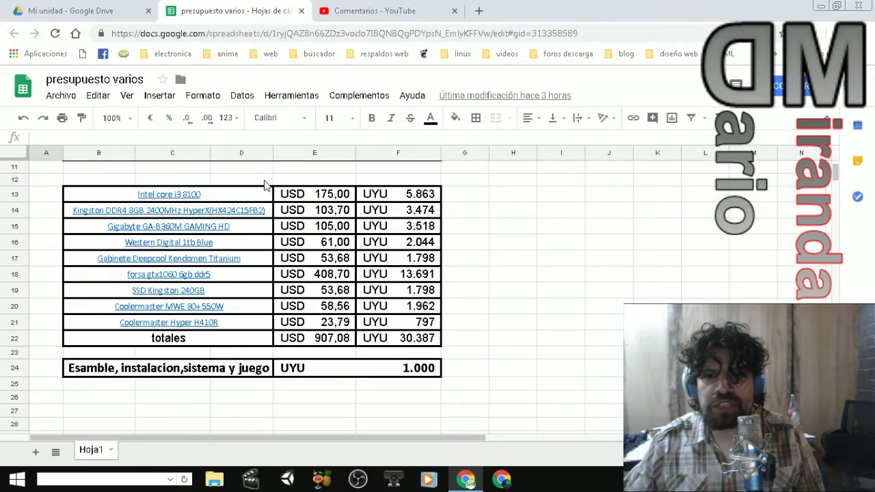
# - Search the web for "thot computación" in a new tab and open the store's website
pyautogui.click(477, 11)
pyautogui.write('th')
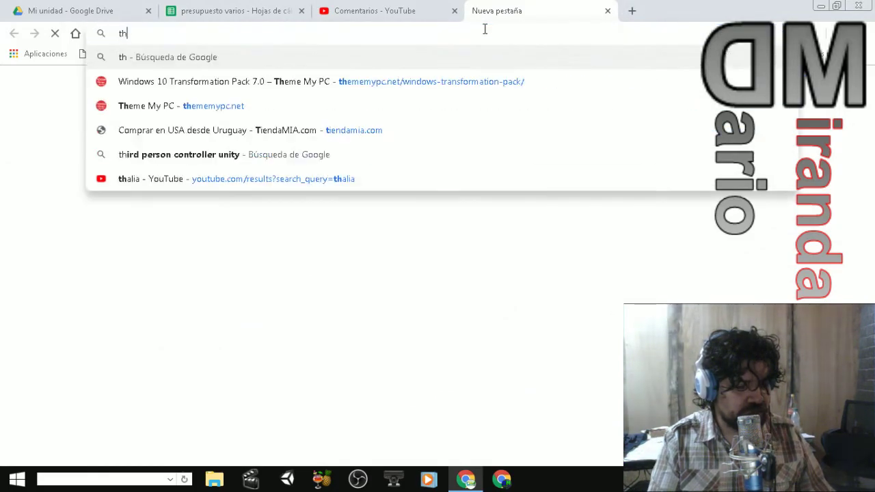
pyautogui.write('ot')
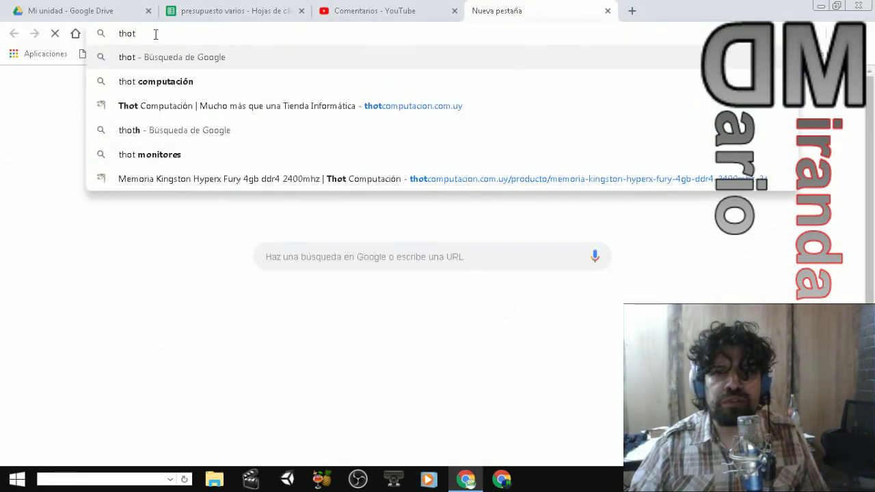
pyautogui.click(134, 81)
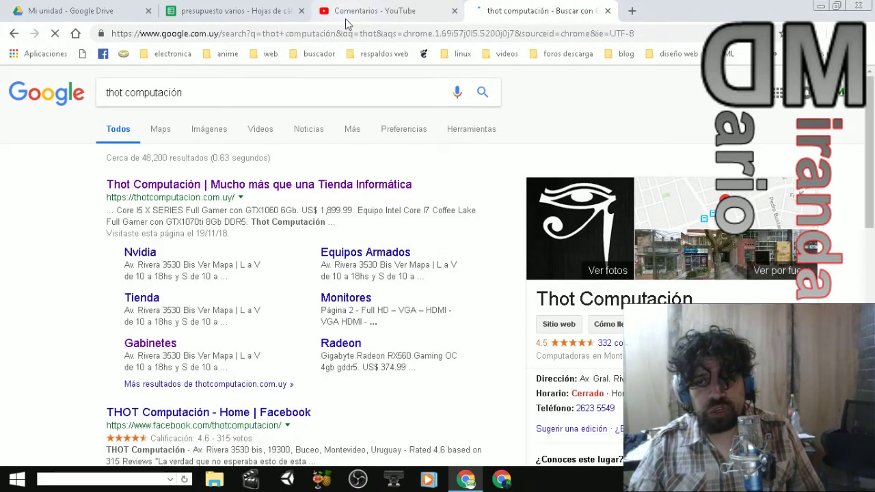
# - Recheck the YouTube comment about the i5 8400 and the component list of the i3 8100 build in the spreadsheet
pyautogui.click(346, 19)
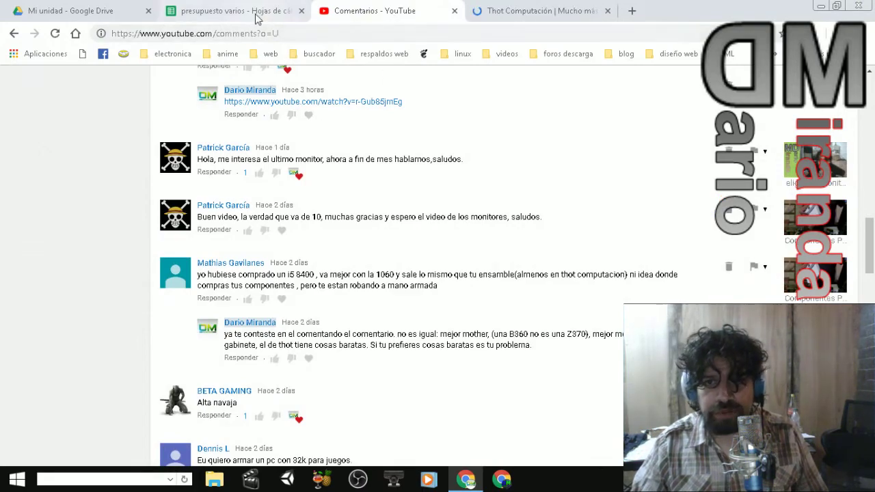
pyautogui.click(257, 15)
pyautogui.moveTo(216, 197)
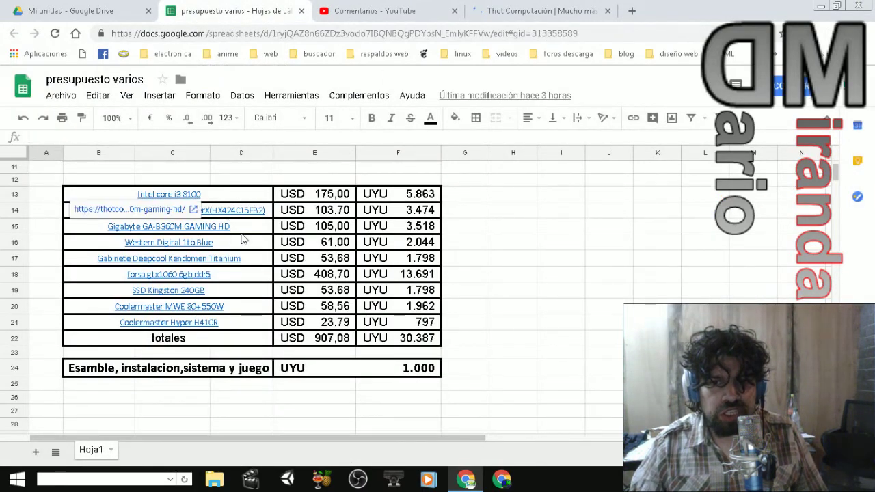
# - Return to the Thot Computación site and open the Equipos INTEL category of its prebuilt computers
pyautogui.click(497, 12)
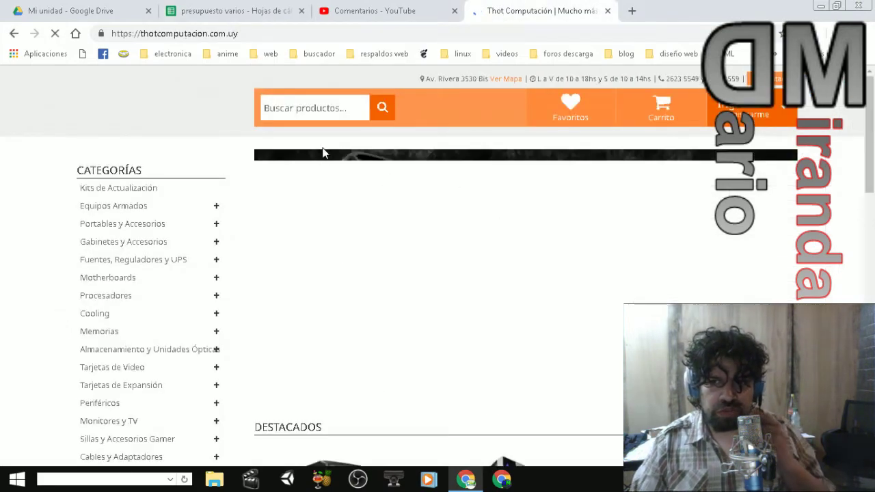
pyautogui.scroll(-2, 340, 171)
pyautogui.scroll(-3, 342, 172)
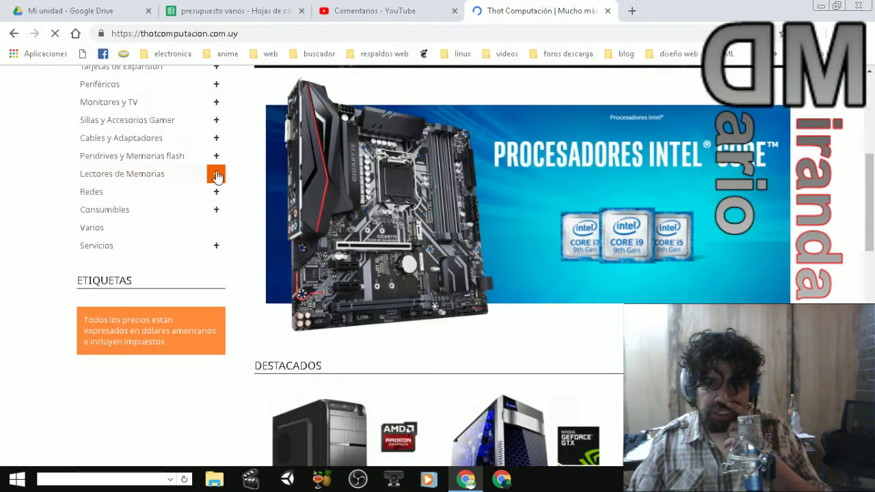
pyautogui.scroll(2, 216, 171)
pyautogui.scroll(1, 166, 161)
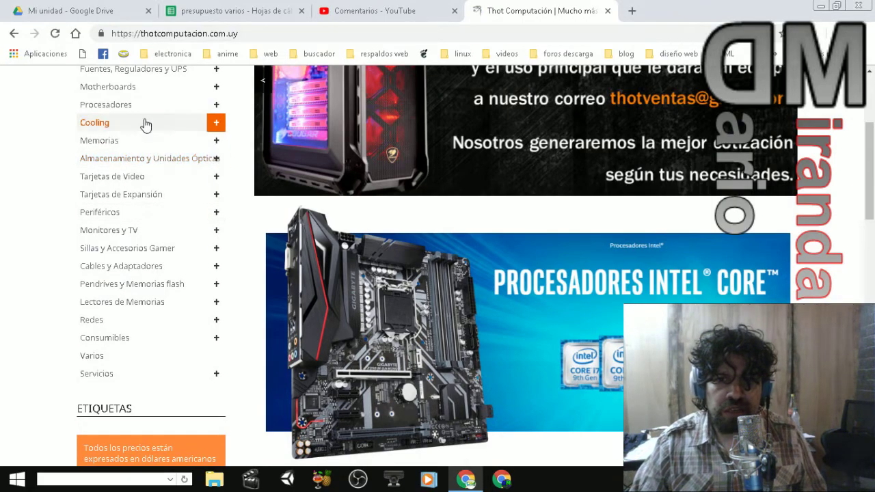
pyautogui.scroll(1, 143, 123)
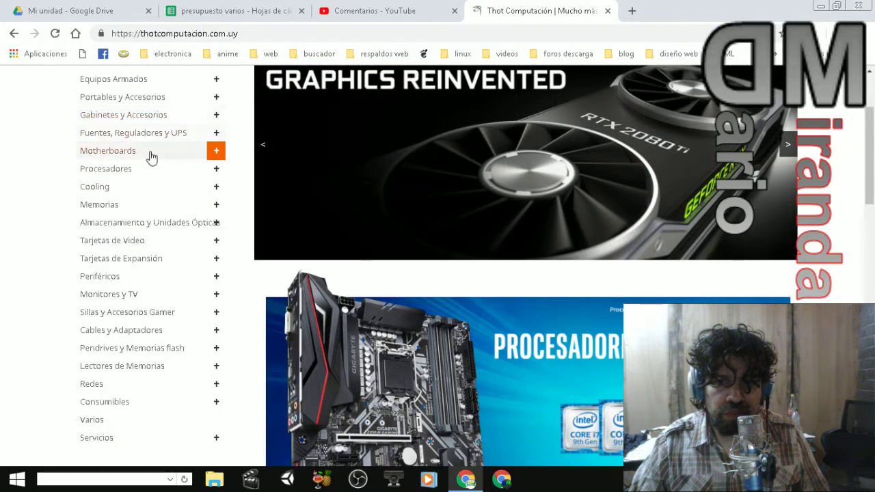
pyautogui.scroll(1, 151, 168)
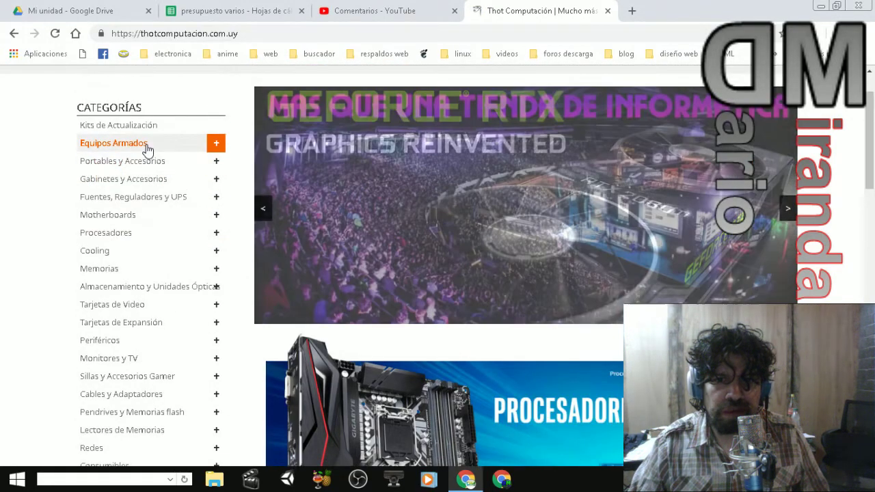
pyautogui.moveTo(164, 148)
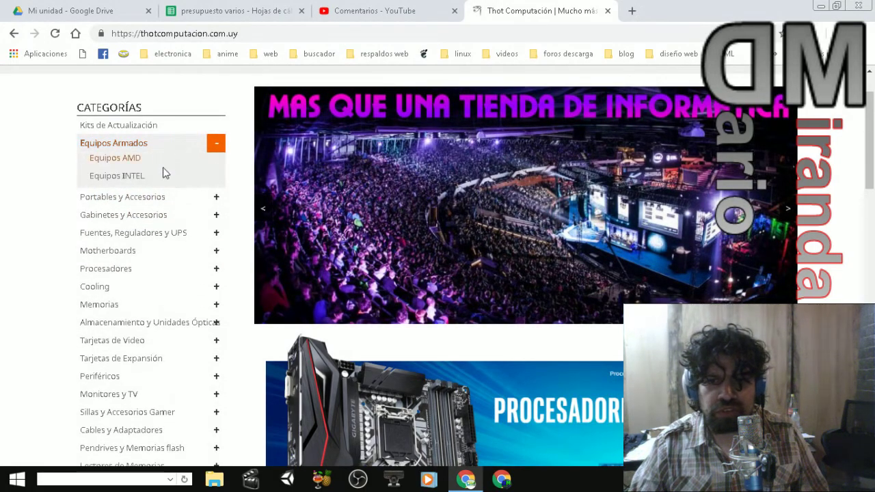
pyautogui.click(160, 179)
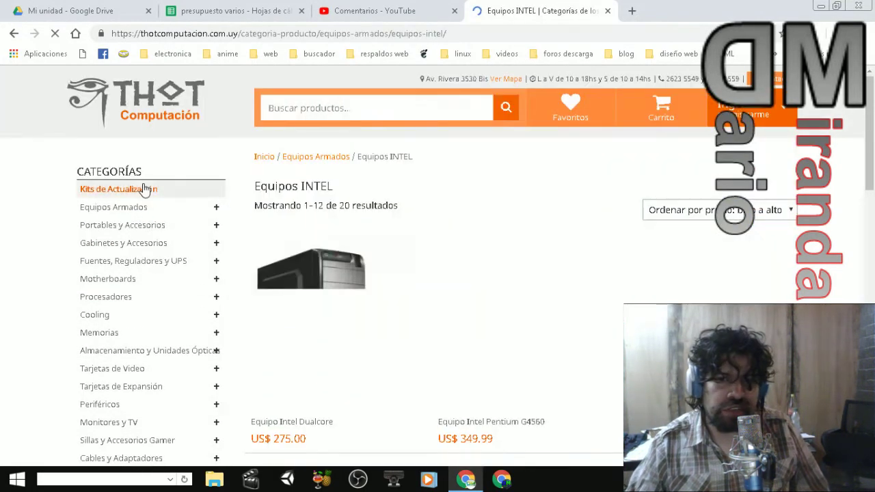
# - Find the Equipo Intel Core I3 Coffee Lake Pro Gamer con GTX1060 3Gb and open its product page in a new tab
pyautogui.scroll(-2, 300, 236)
pyautogui.scroll(-6, 307, 239)
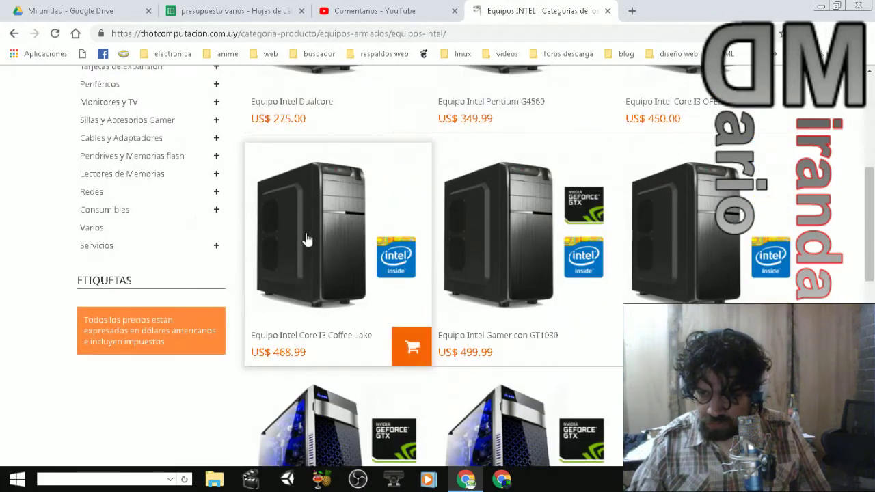
pyautogui.scroll(-4, 307, 239)
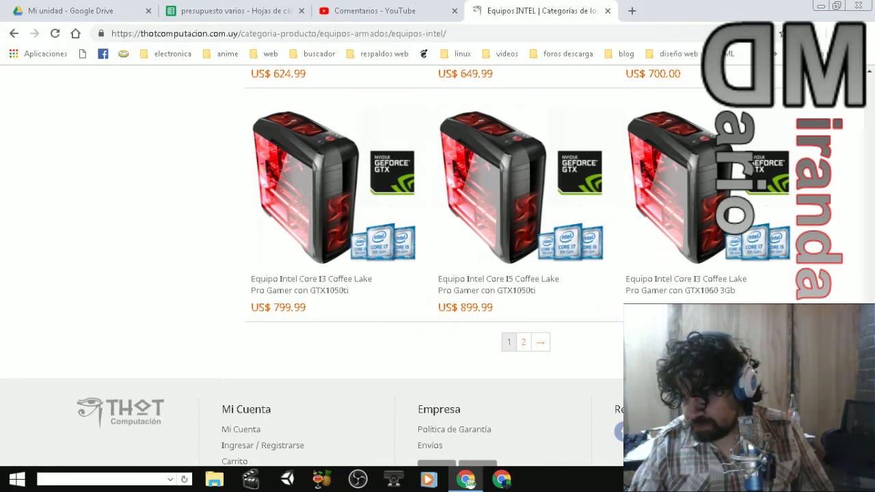
pyautogui.click(682, 290)
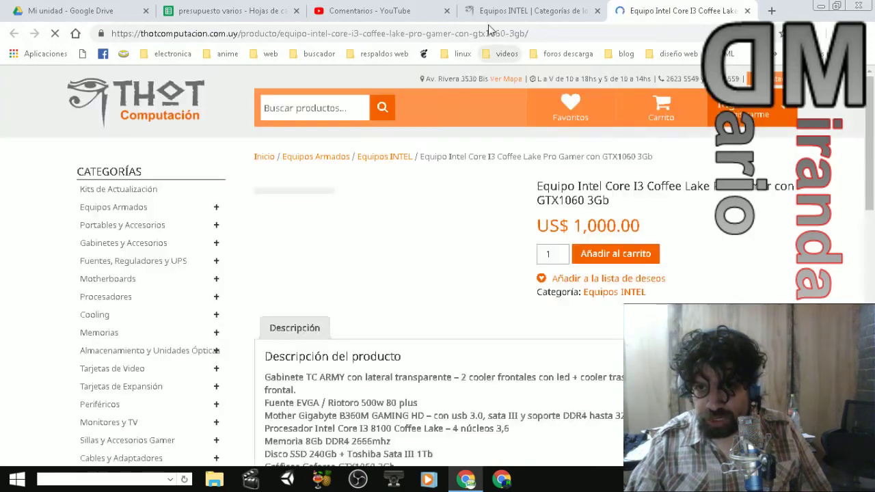
# - Check the processor and forsa gtx1060 6gb ddr5 entries of the i3 8100 build in the budget spreadsheet
pyautogui.click(188, 19)
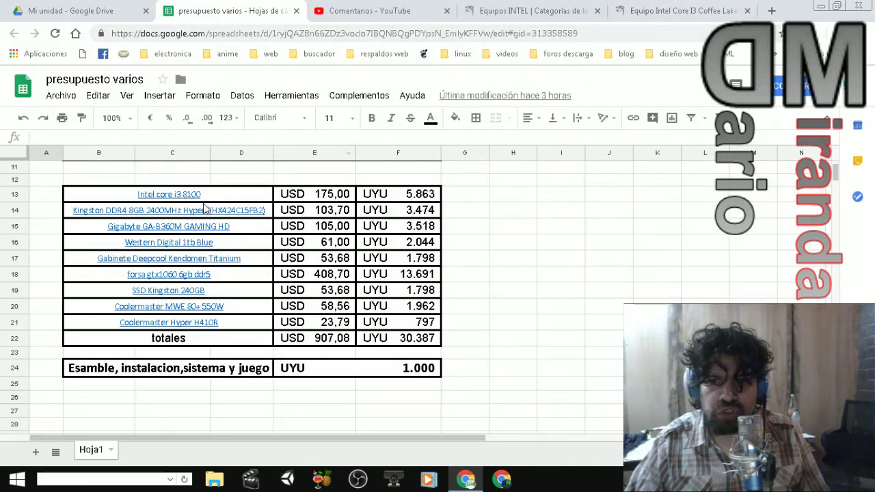
pyautogui.moveTo(203, 209)
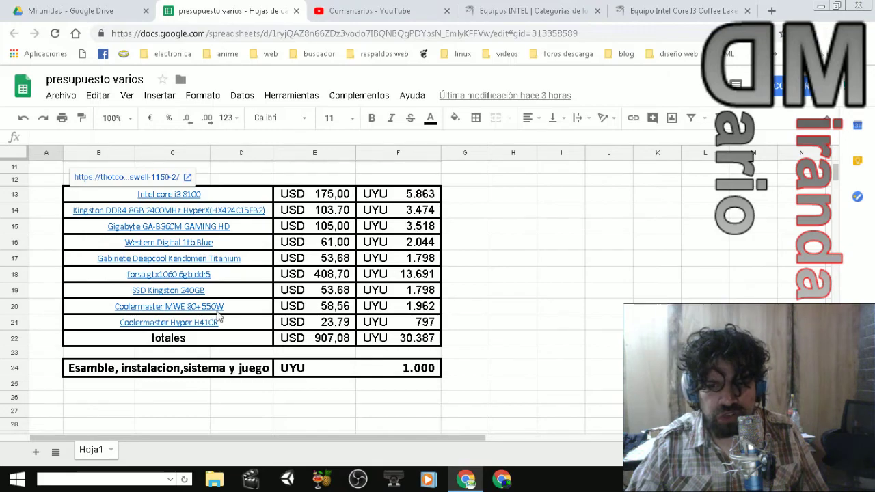
pyautogui.moveTo(211, 276)
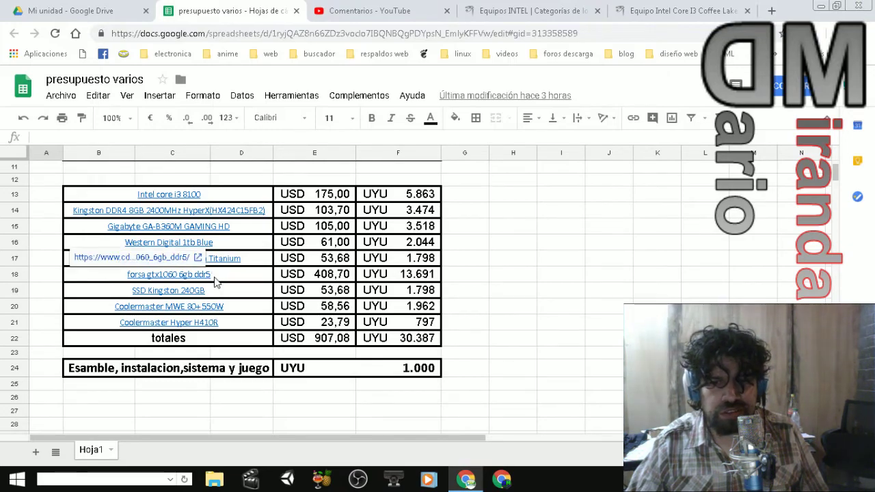
# - Examine the price, product description and related products of the Core I3 GTX1060 3Gb prebuilt computer
pyautogui.click(634, 9)
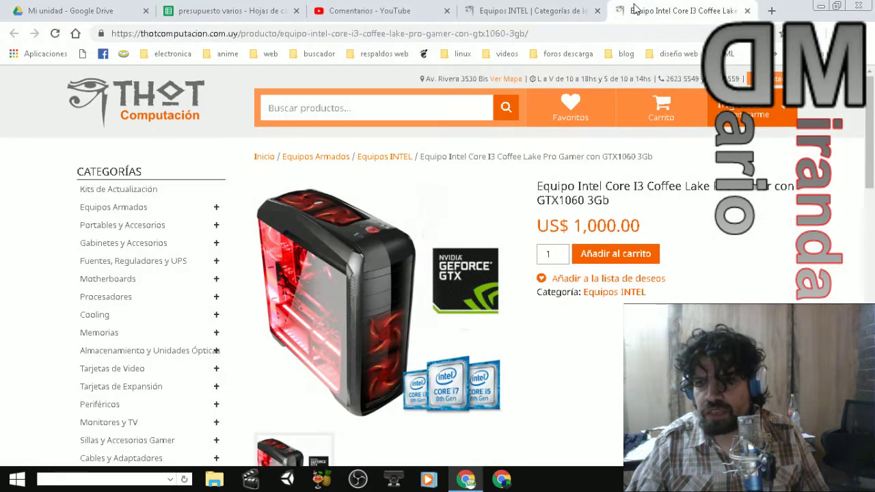
pyautogui.scroll(-3, 617, 361)
pyautogui.scroll(3, 617, 361)
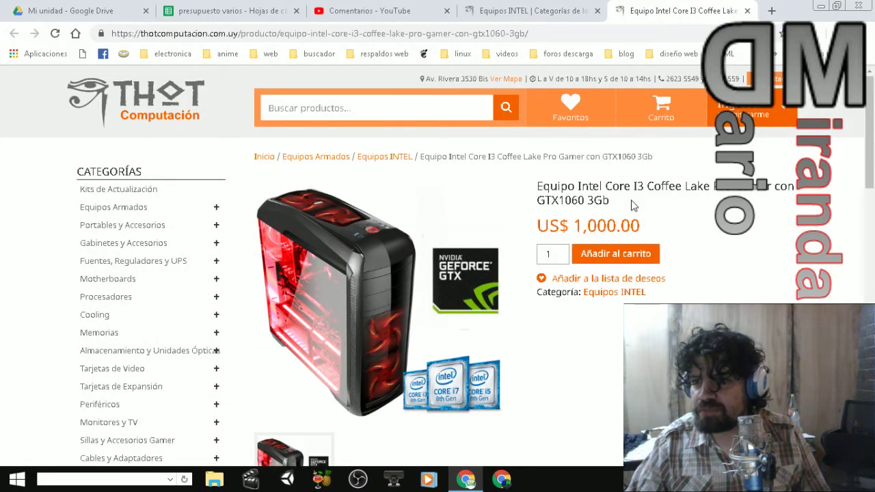
pyautogui.scroll(-7, 579, 247)
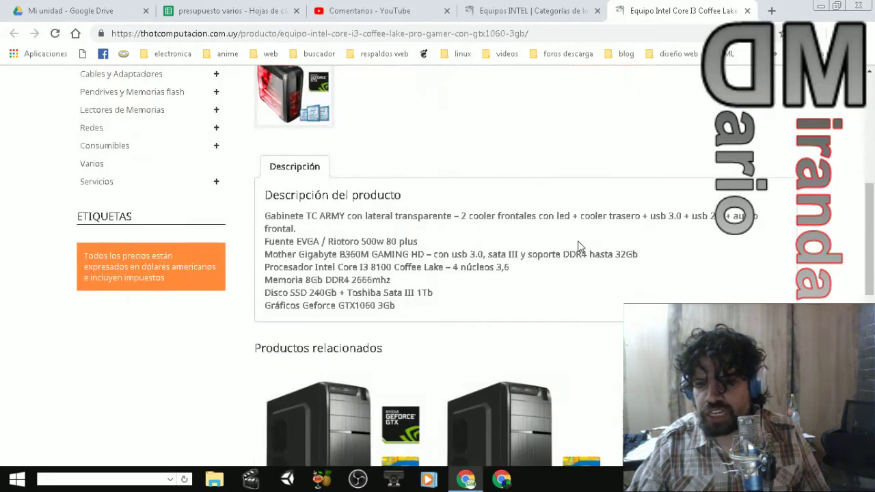
pyautogui.scroll(-5, 579, 247)
pyautogui.scroll(1, 579, 247)
pyautogui.scroll(1, 579, 248)
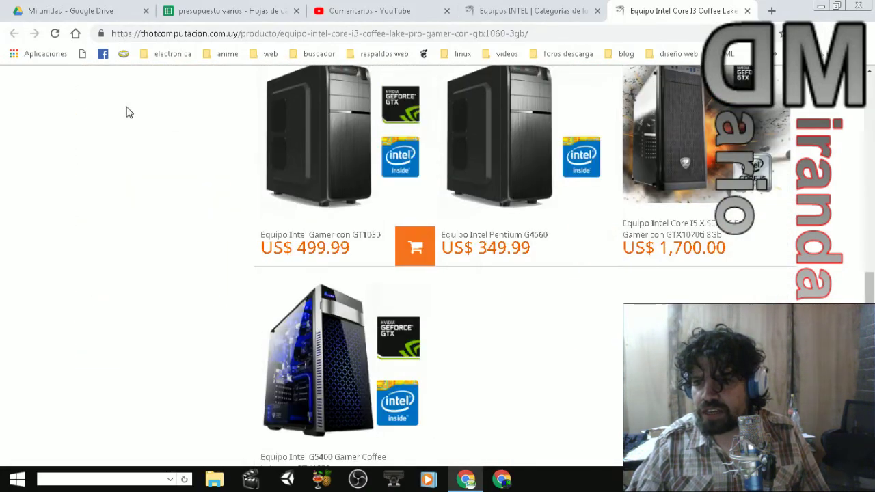
# - Go to page 2 of the Equipos INTEL listing and compare the models and prices offered there
pyautogui.click(537, 13)
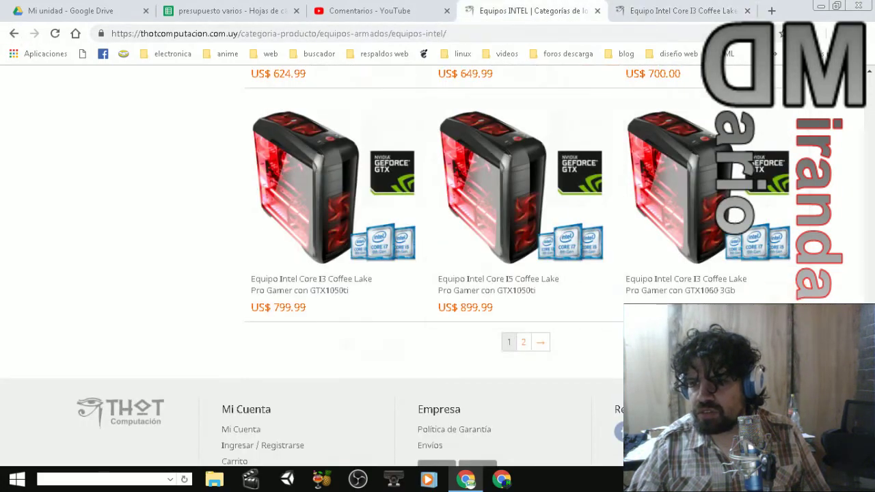
pyautogui.click(536, 348)
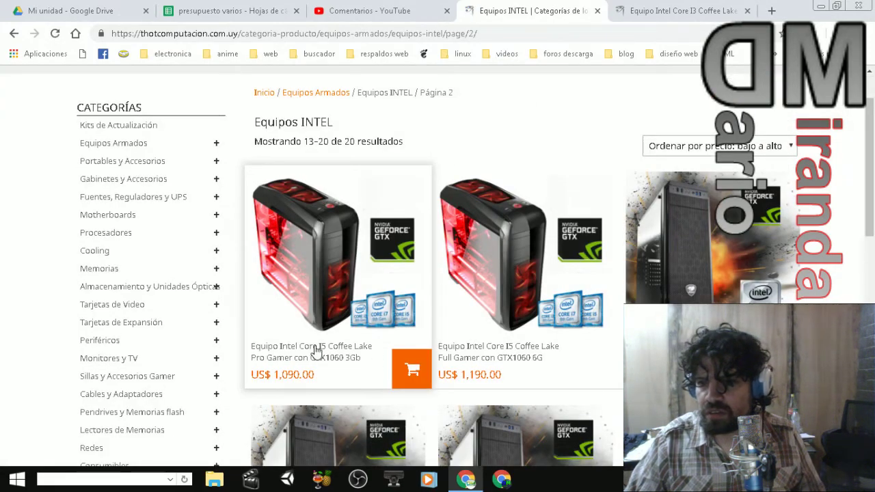
pyautogui.scroll(-2, 316, 350)
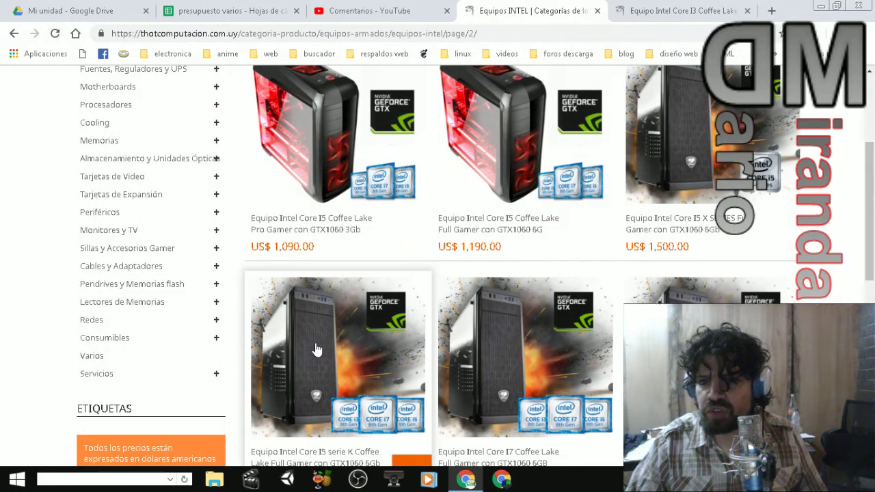
pyautogui.scroll(-1, 317, 349)
pyautogui.scroll(-1, 316, 350)
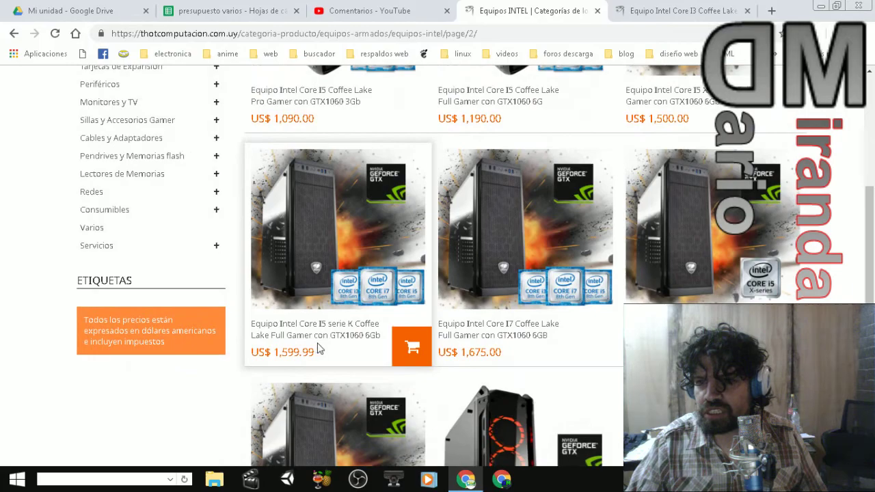
pyautogui.scroll(-4, 316, 350)
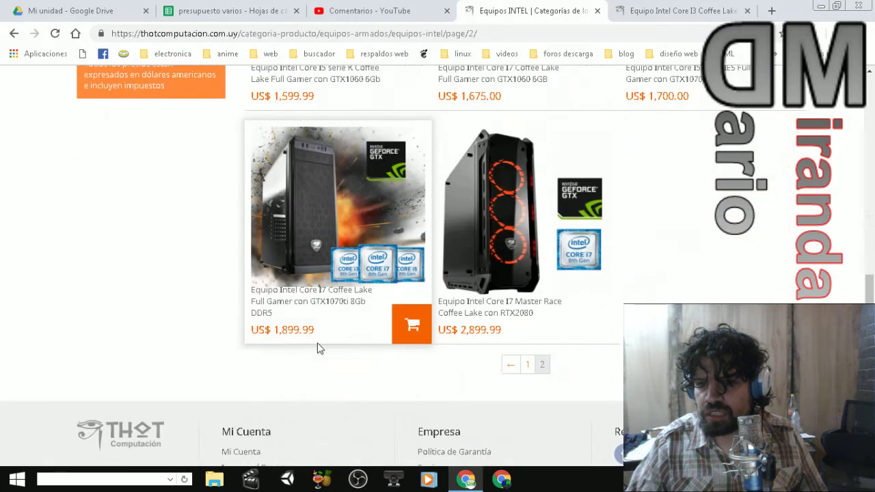
# - Return to page 1 of the Equipos INTEL listing, close the Core I3 product tab, and browse the listed computers again
pyautogui.click(527, 367)
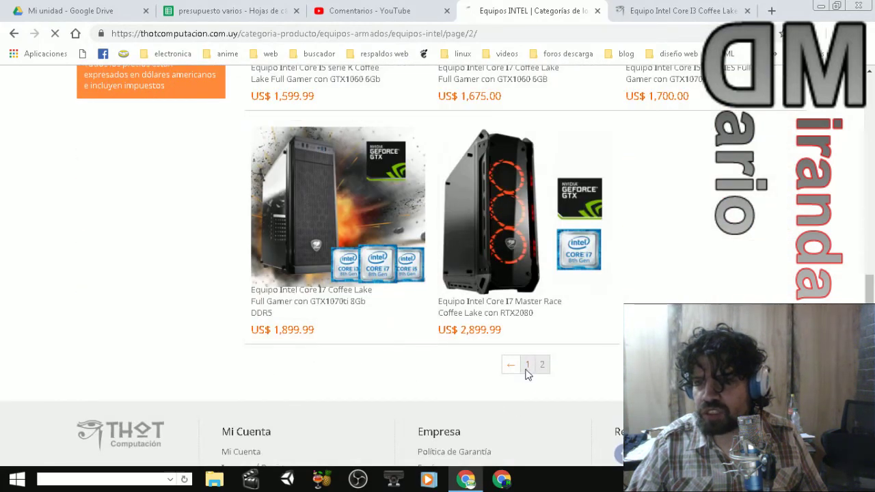
pyautogui.click(653, 11)
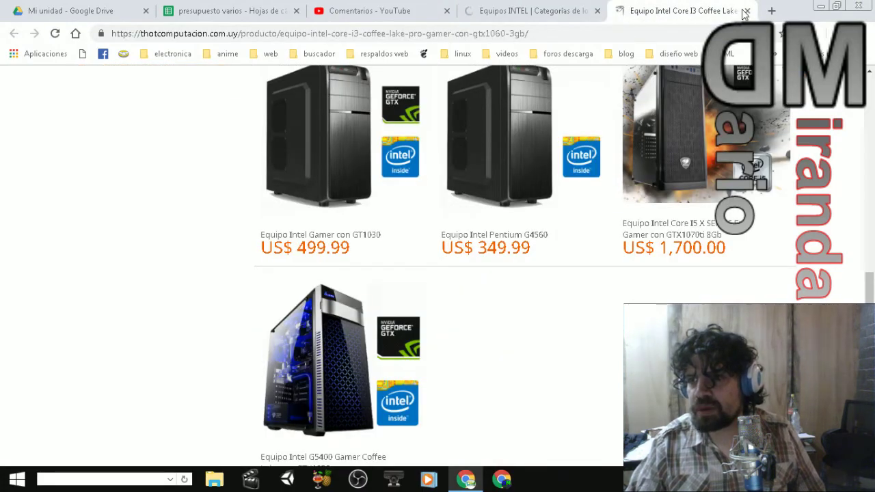
pyautogui.click(747, 11)
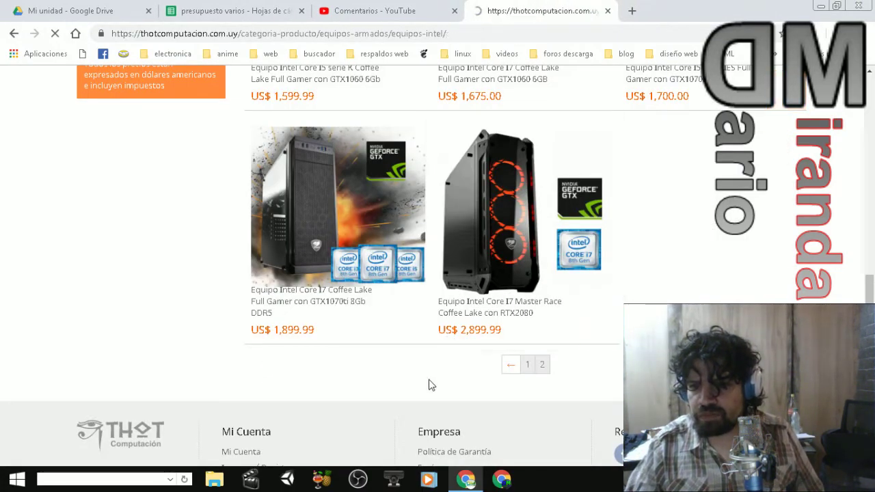
pyautogui.scroll(-8, 439, 361)
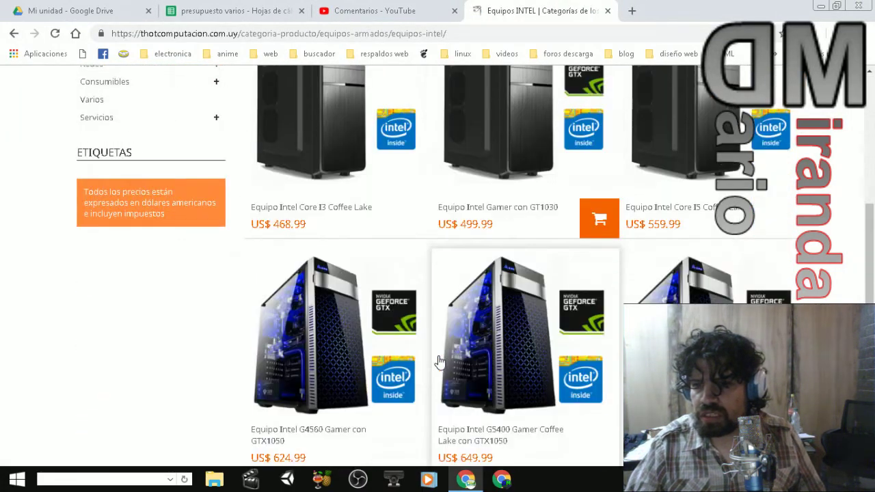
pyautogui.scroll(-4, 439, 361)
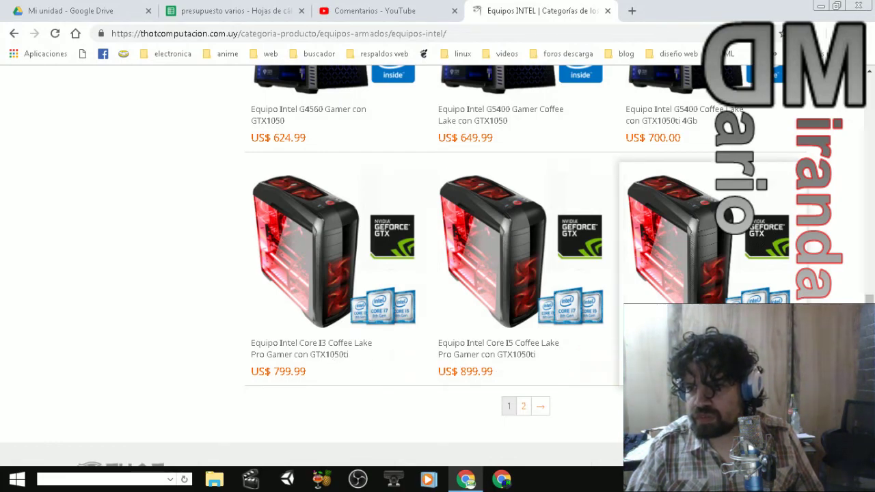
# - Open page 2 of the Equipos INTEL listing and examine the prices of the Core I5 and I7 computers
pyautogui.click(542, 407)
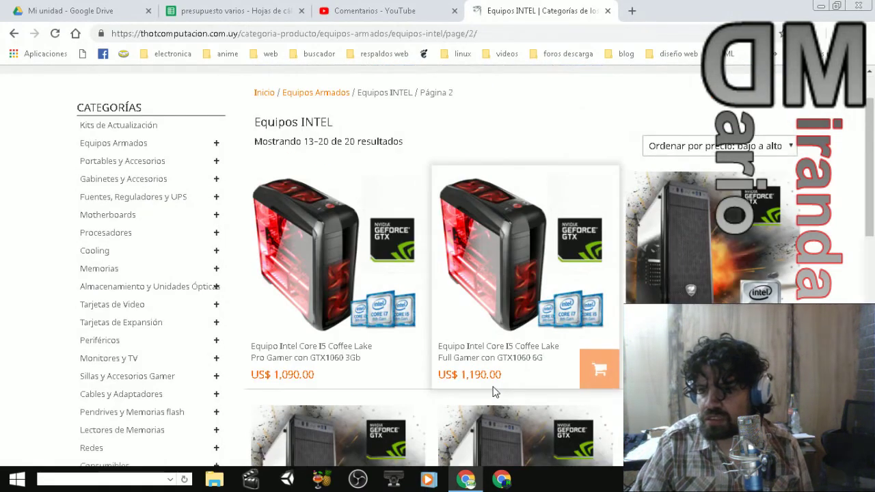
pyautogui.scroll(-1, 496, 391)
pyautogui.scroll(-2, 482, 386)
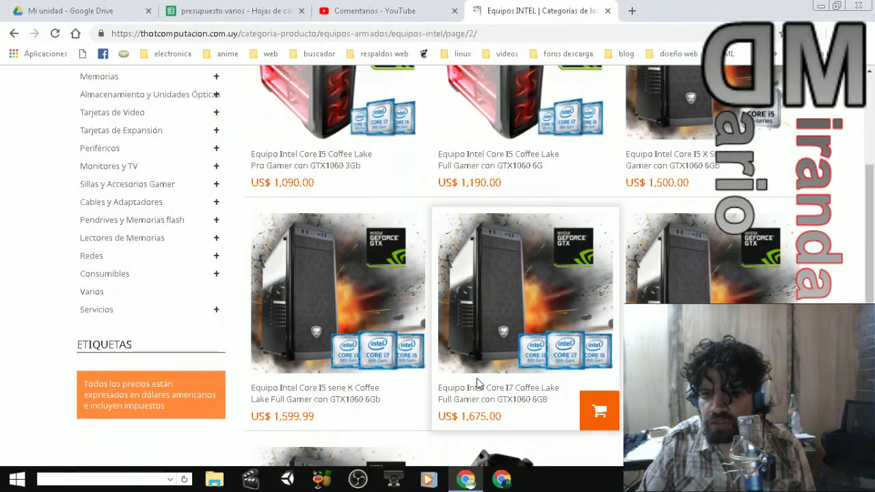
pyautogui.scroll(-4, 478, 384)
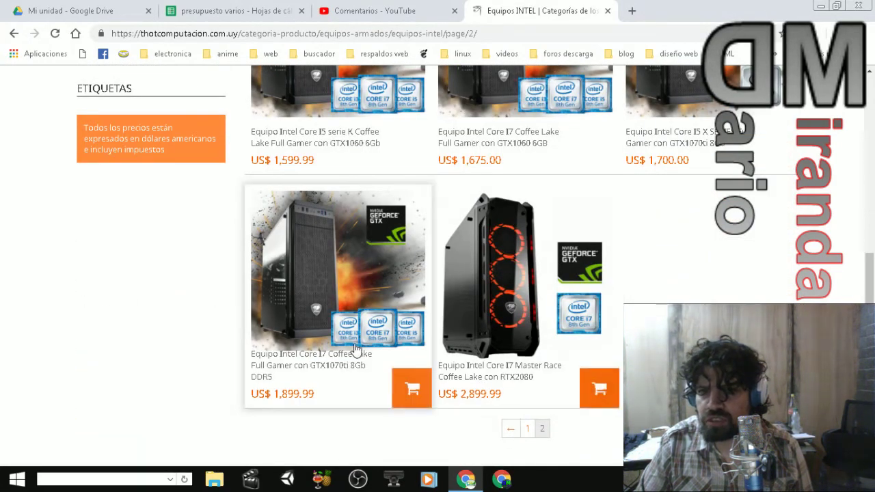
pyautogui.scroll(3, 356, 350)
pyautogui.scroll(3, 356, 349)
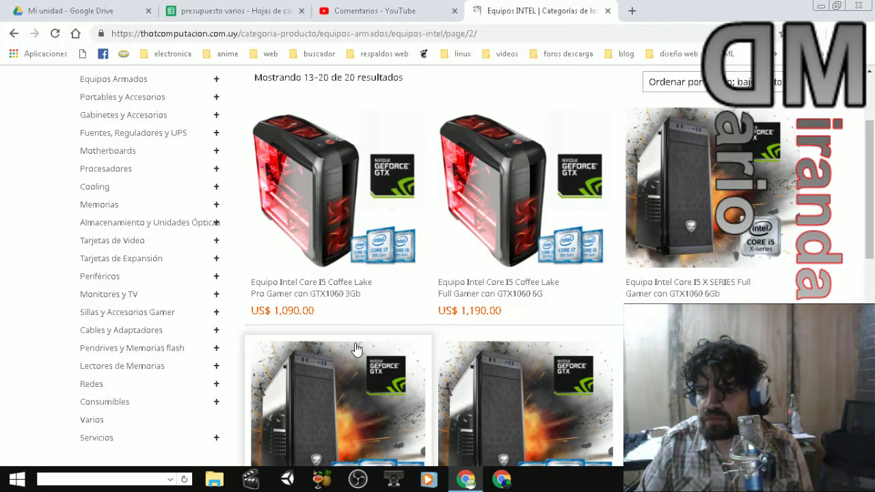
pyautogui.scroll(-7, 355, 349)
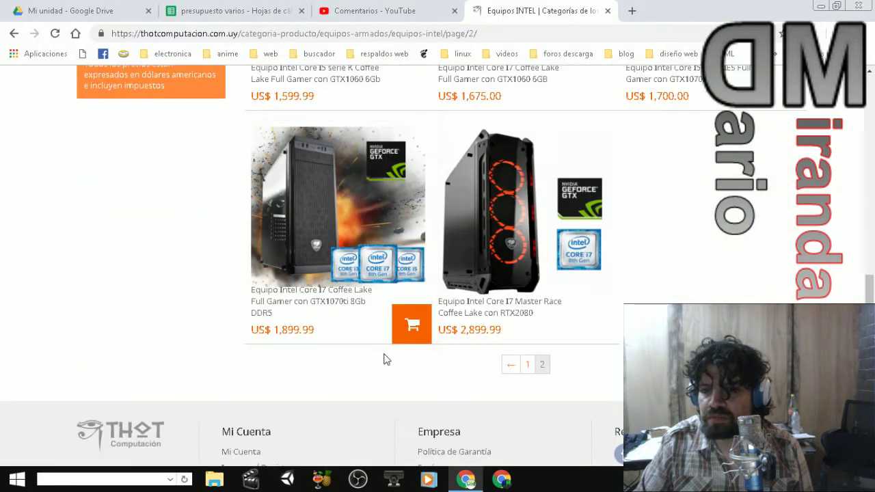
# - Return to page 1 of the listing, open the Core I3 GTX1060 3Gb computer in a new tab, and read its product description
pyautogui.click(525, 368)
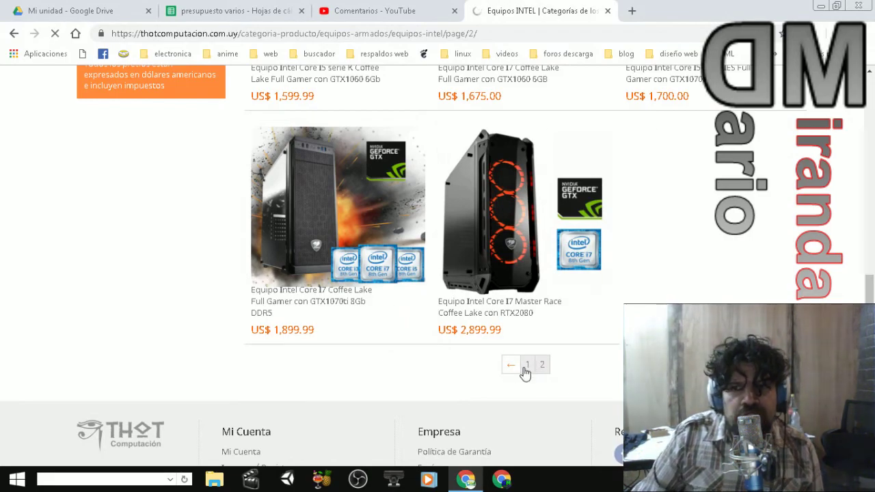
pyautogui.scroll(-7, 525, 372)
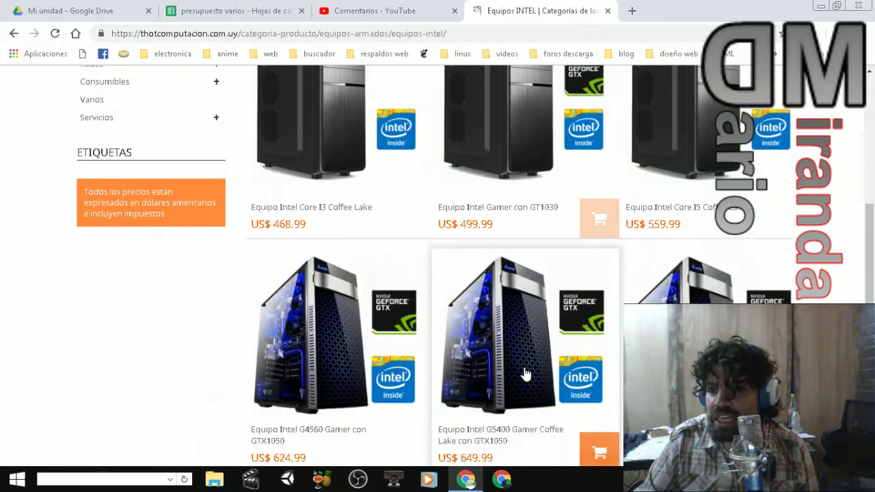
pyautogui.scroll(-5, 525, 373)
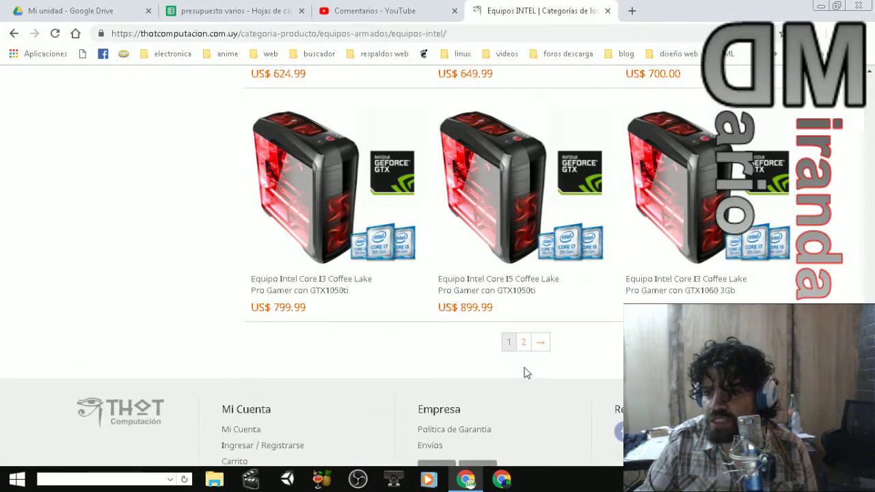
pyautogui.click(692, 294)
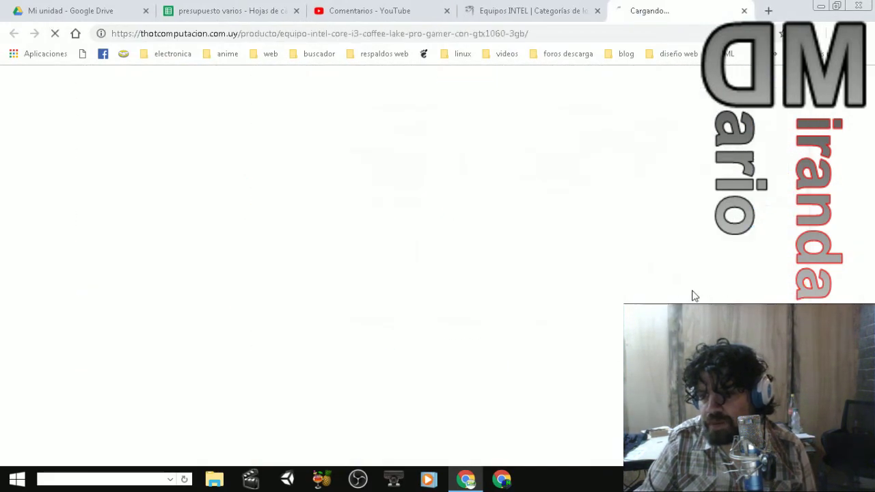
pyautogui.scroll(-4, 419, 338)
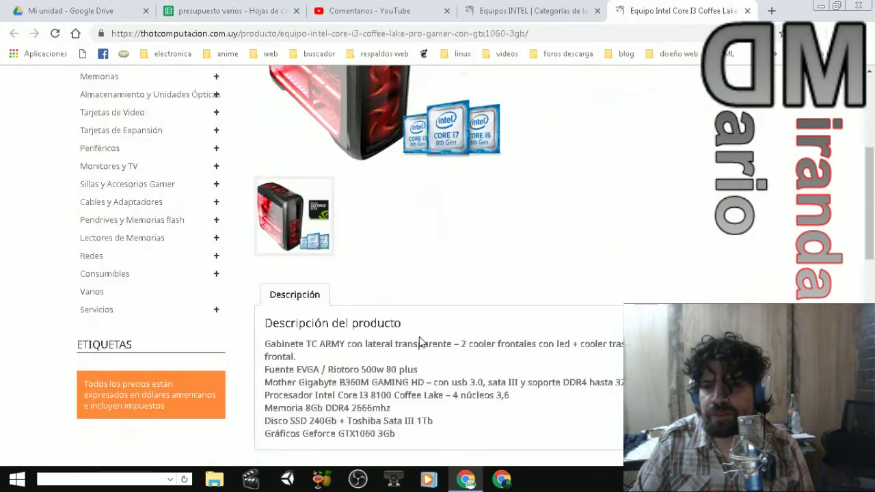
pyautogui.scroll(-4, 418, 337)
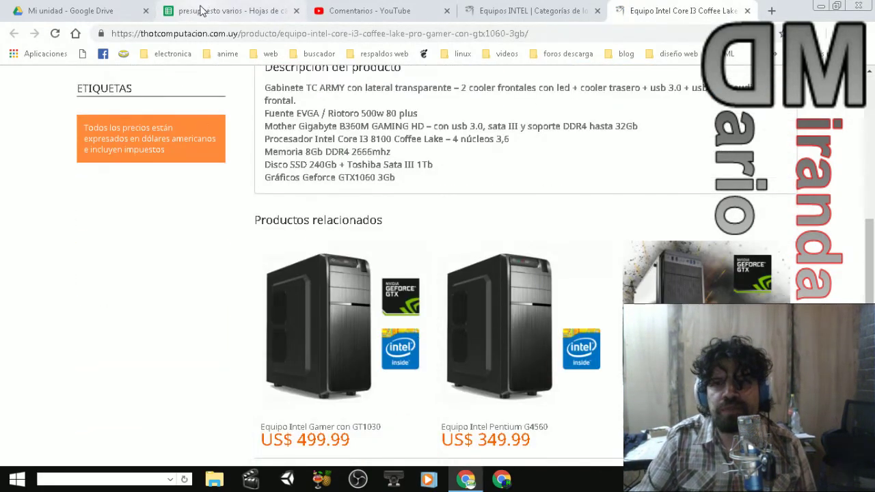
# - Switch to the presupuesto varios spreadsheet and review the Intel Pentium G5400 build with the GTX1050
pyautogui.click(202, 11)
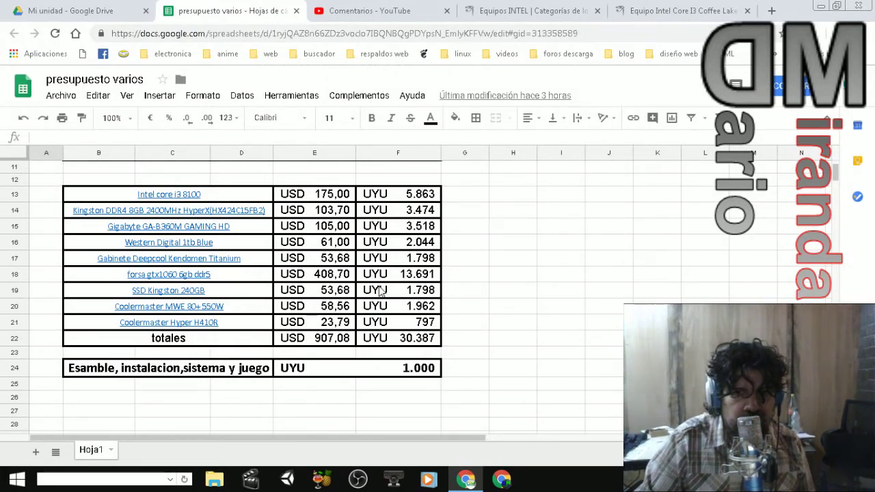
pyautogui.scroll(5, 380, 290)
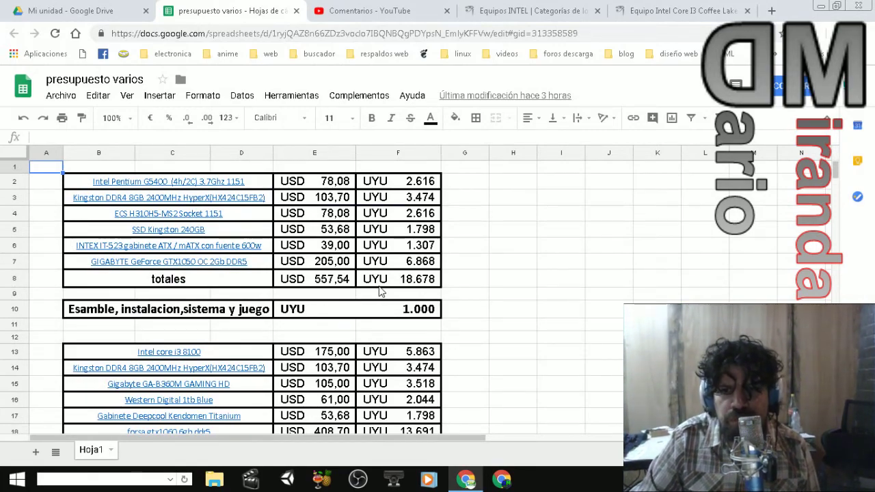
pyautogui.moveTo(211, 194)
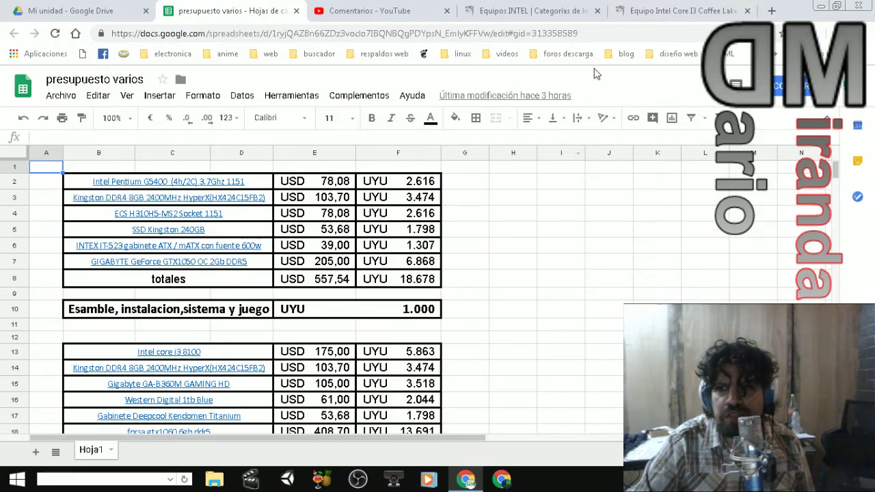
# - Find the G5400 Gamer Coffee Lake con GTX1050 computer in the Equipos INTEL listing, open it in a new tab, and read its description
pyautogui.click(572, 14)
pyautogui.scroll(6, 531, 275)
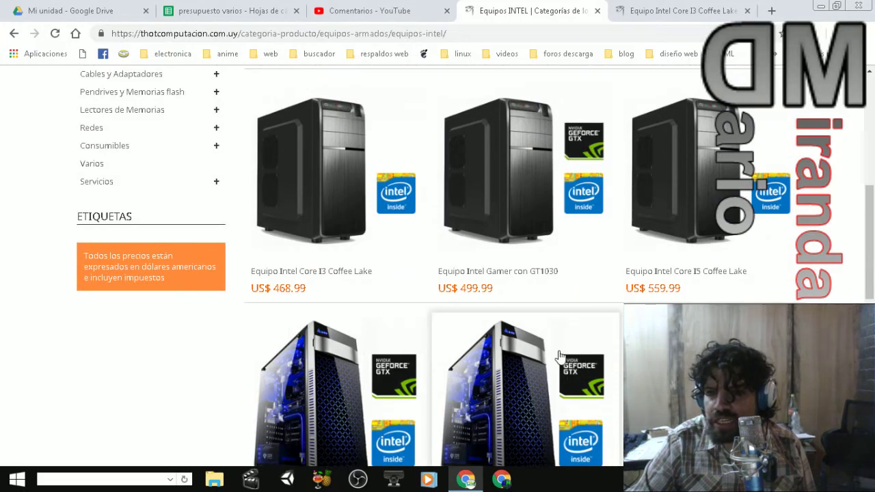
pyautogui.scroll(3, 559, 356)
pyautogui.scroll(-2, 559, 356)
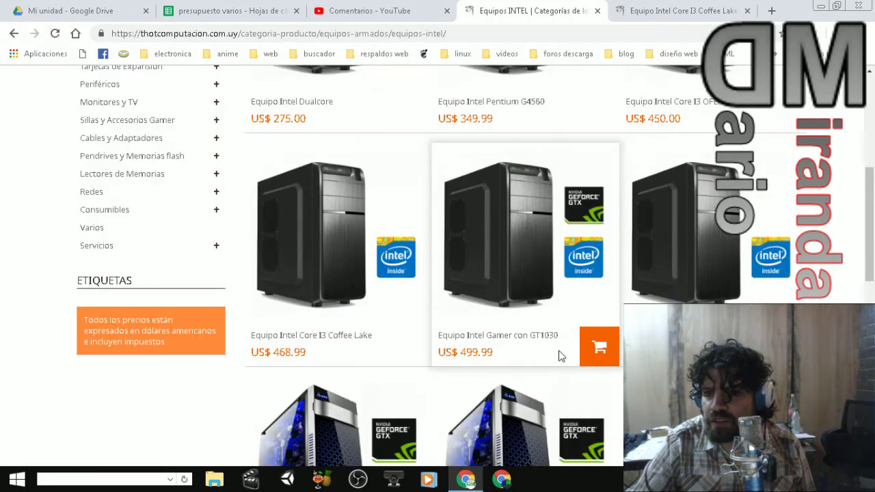
pyautogui.scroll(-1, 559, 356)
pyautogui.scroll(2, 559, 357)
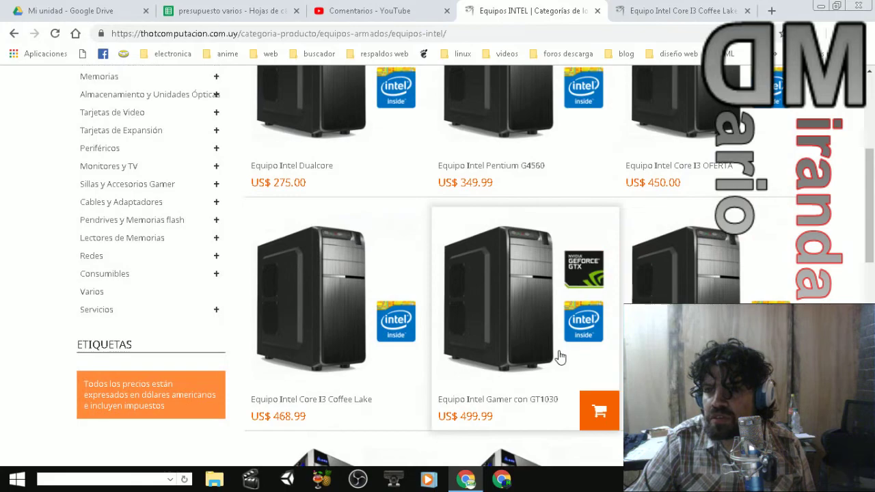
pyautogui.scroll(-4, 559, 356)
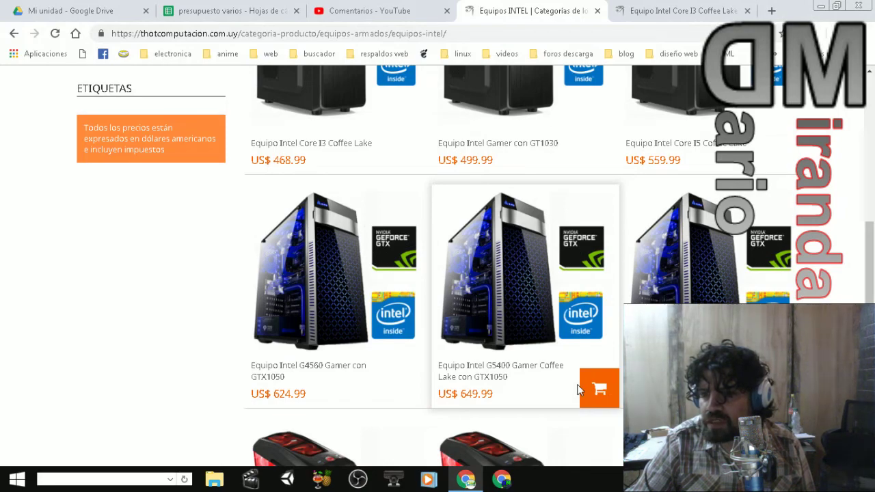
pyautogui.click(508, 378)
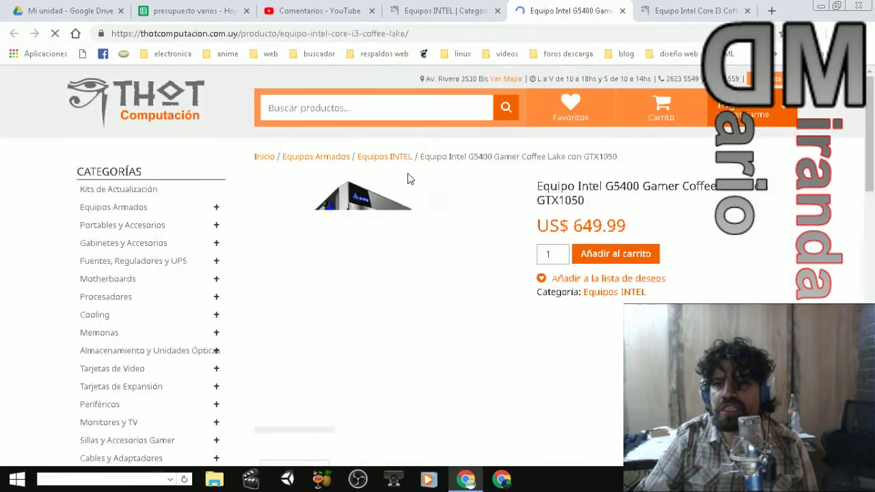
pyautogui.scroll(-1, 483, 333)
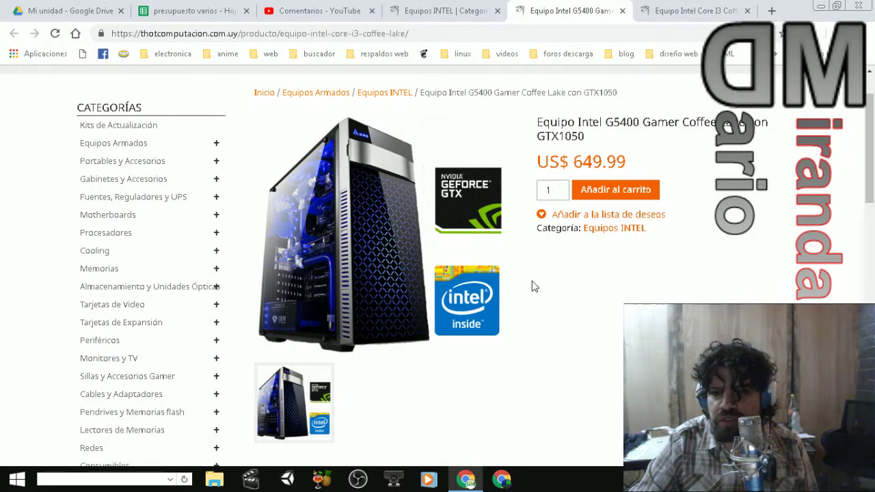
pyautogui.scroll(-3, 524, 326)
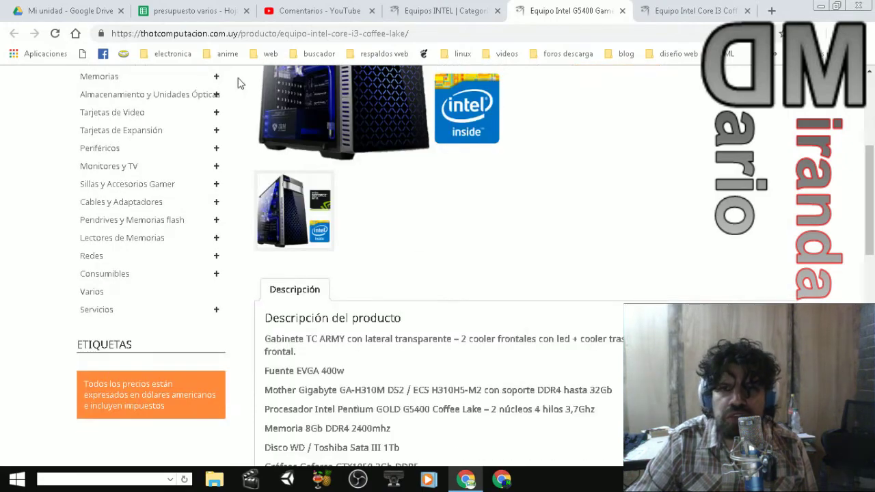
# - Compare the Pentium G5400 processor entry in the spreadsheet with the processor in the G5400 Gamer computer's description
pyautogui.click(194, 11)
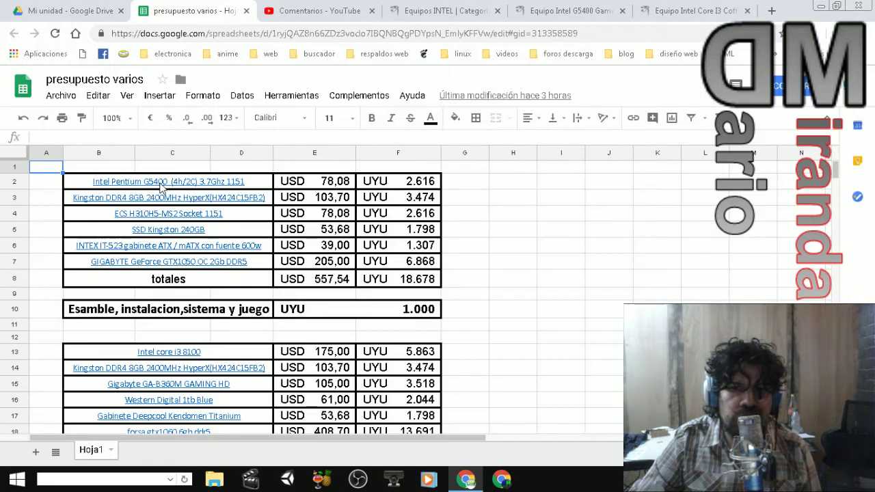
pyautogui.moveTo(162, 188)
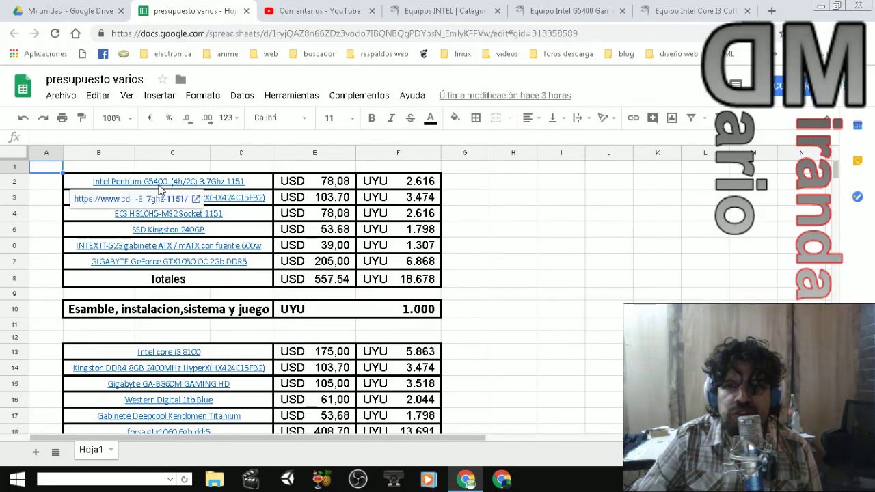
pyautogui.click(569, 10)
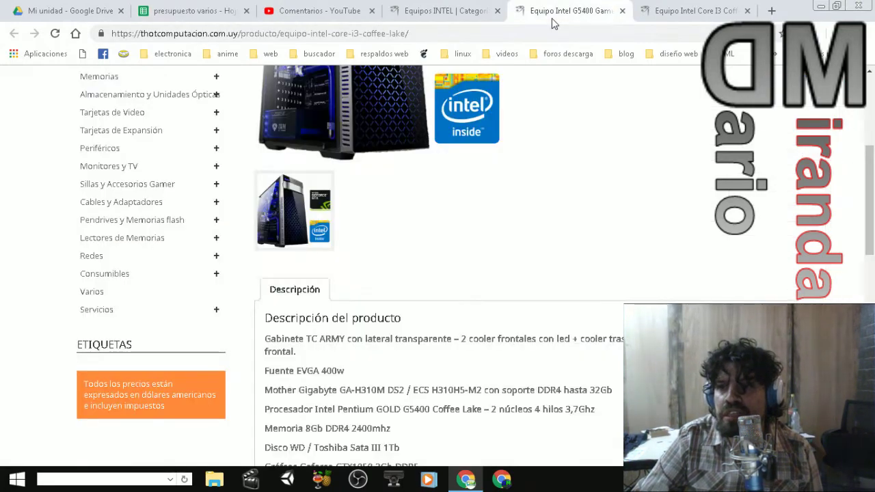
pyautogui.scroll(-1, 551, 355)
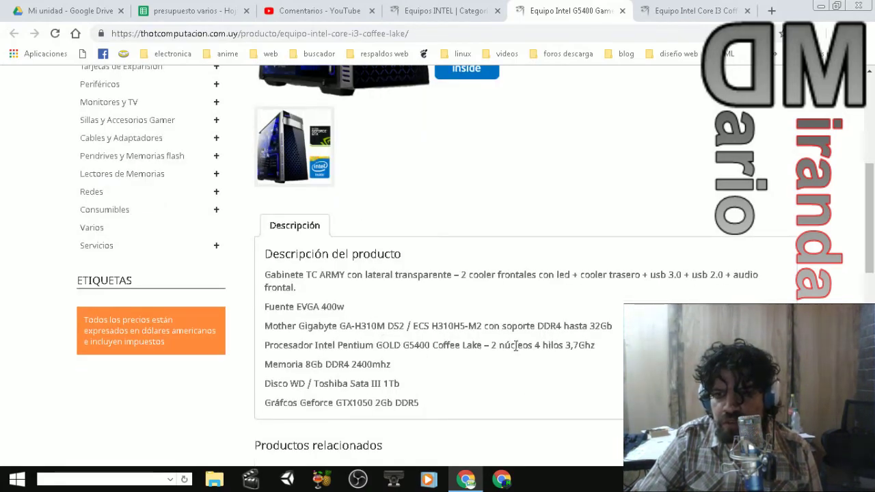
pyautogui.moveTo(487, 347); pyautogui.dragTo(390, 349)
pyautogui.click(445, 381)
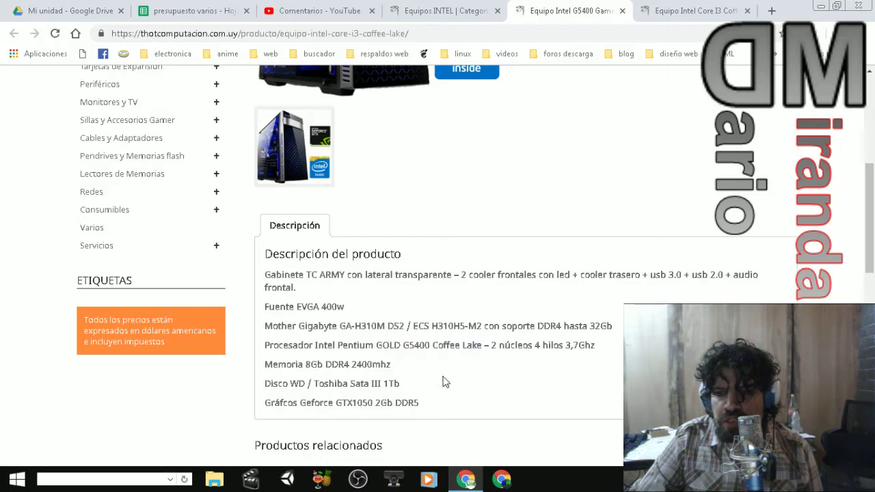
# - Check the ECS H310H5-MS2 motherboard entry in the spreadsheet, and open the store's Motherboards Intel category in a new tab
pyautogui.click(188, 10)
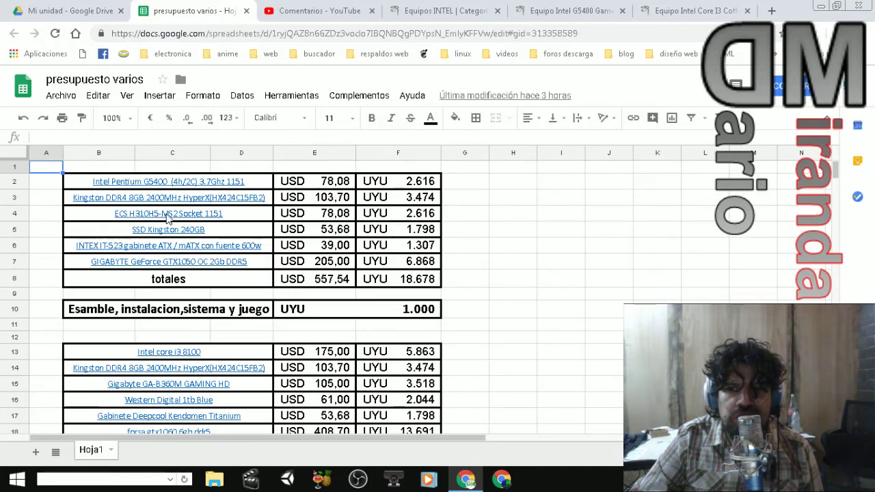
pyautogui.click(566, 12)
pyautogui.scroll(5, 478, 287)
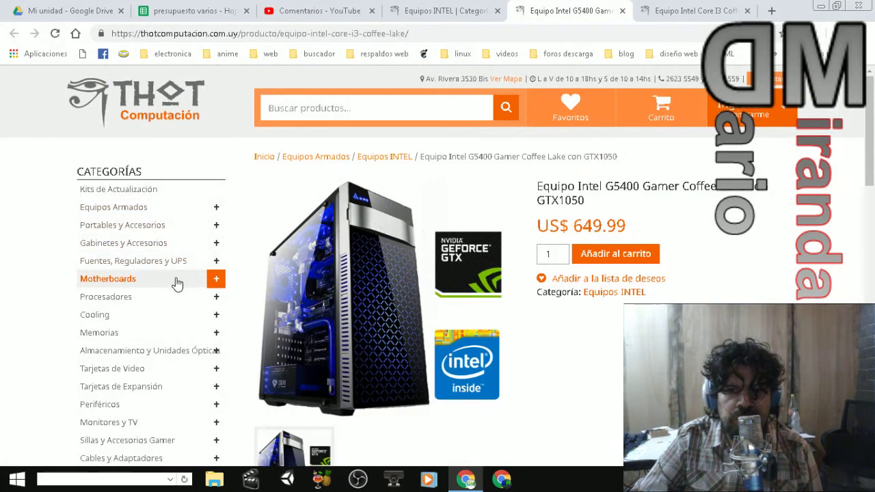
pyautogui.click(219, 280)
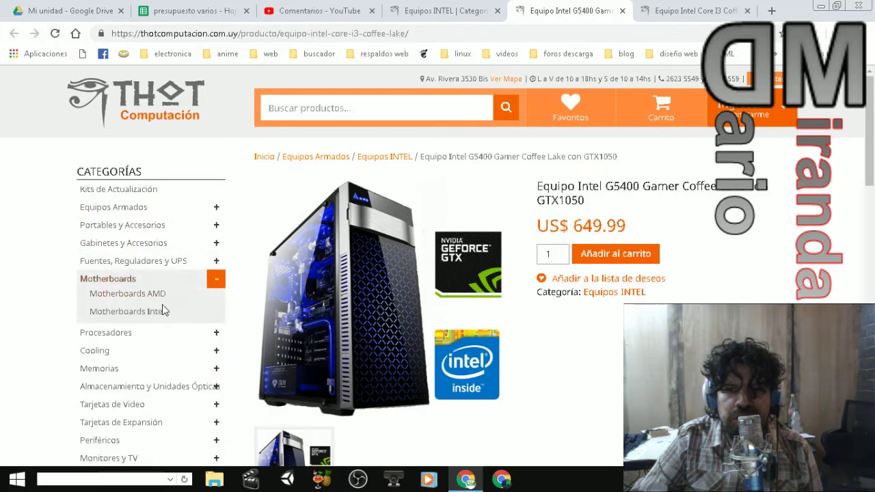
pyautogui.rightClick(155, 315)
pyautogui.click(200, 322)
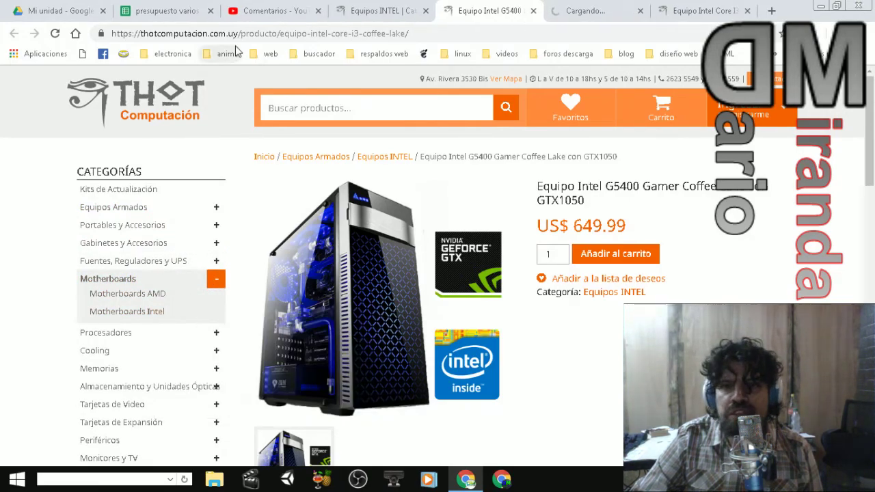
# - Compare the spreadsheet's ECS H310H5-MS2 motherboard price with the ECS H310H5-M2 price in the store's Intel motherboard listing
pyautogui.click(164, 11)
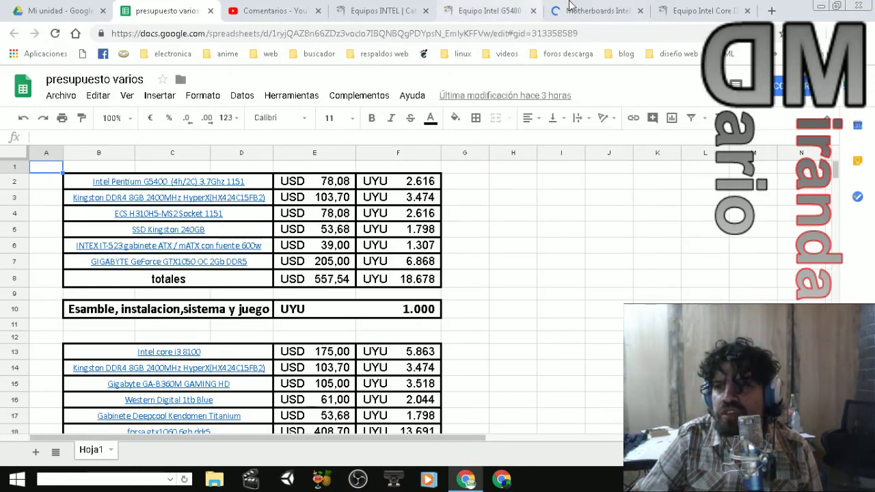
pyautogui.click(593, 11)
pyautogui.scroll(-4, 482, 239)
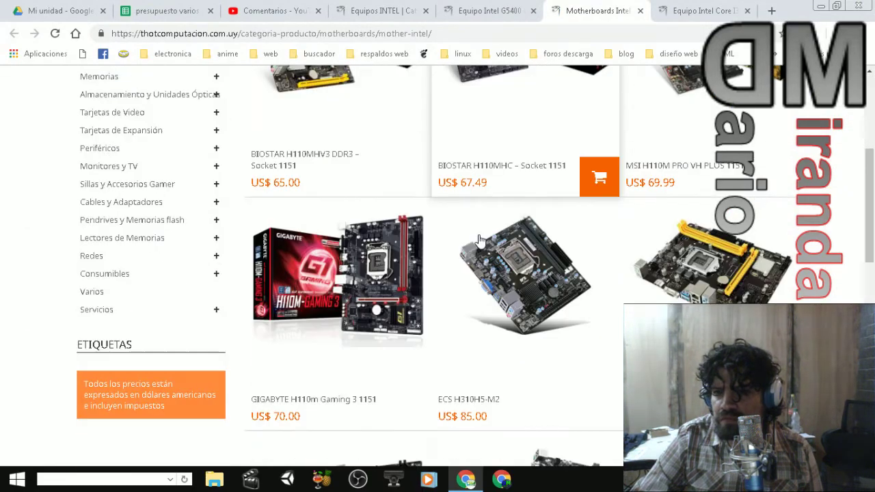
pyautogui.scroll(-1, 480, 251)
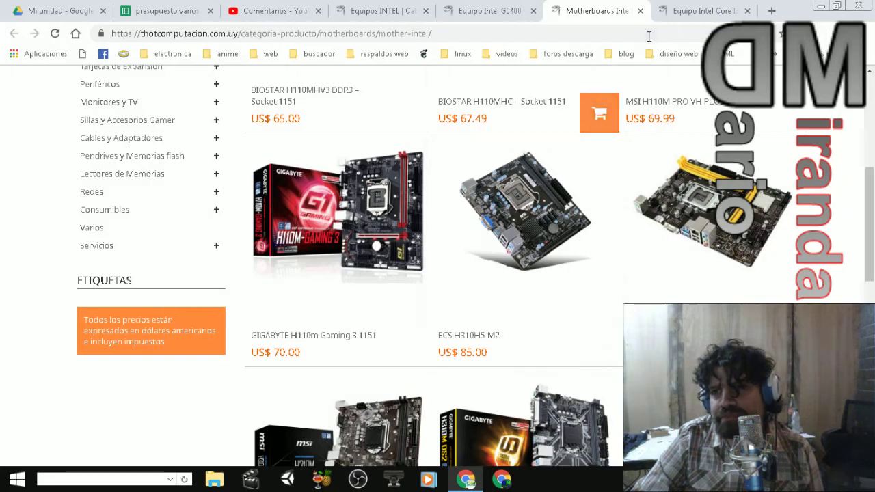
pyautogui.click(164, 17)
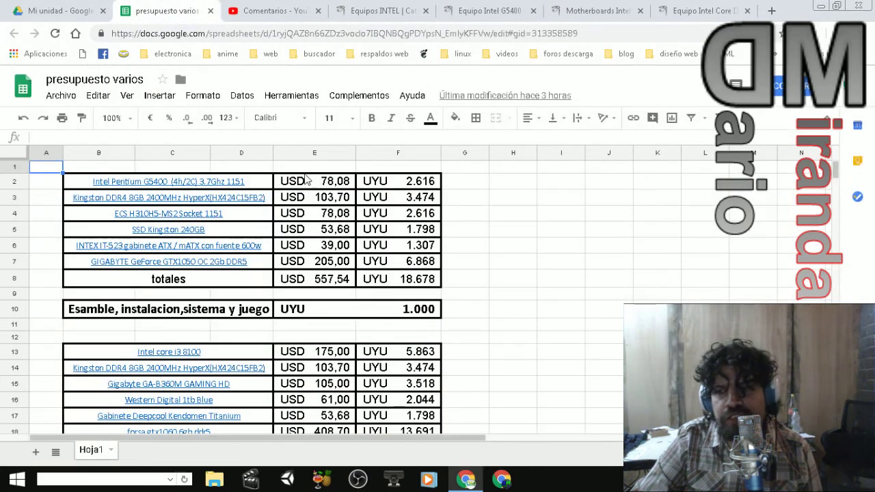
pyautogui.click(561, 10)
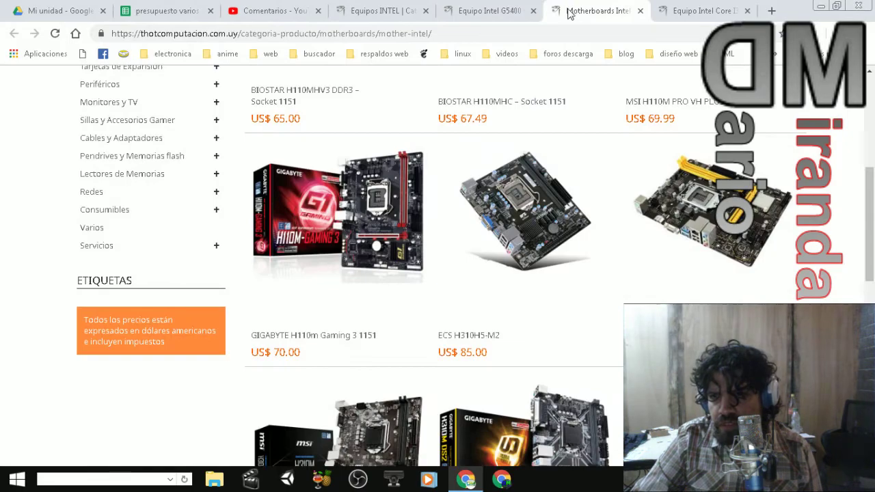
# - Close the Intel motherboard listing and review the G5400 Gamer computer's price and component description
pyautogui.click(640, 11)
pyautogui.click(496, 6)
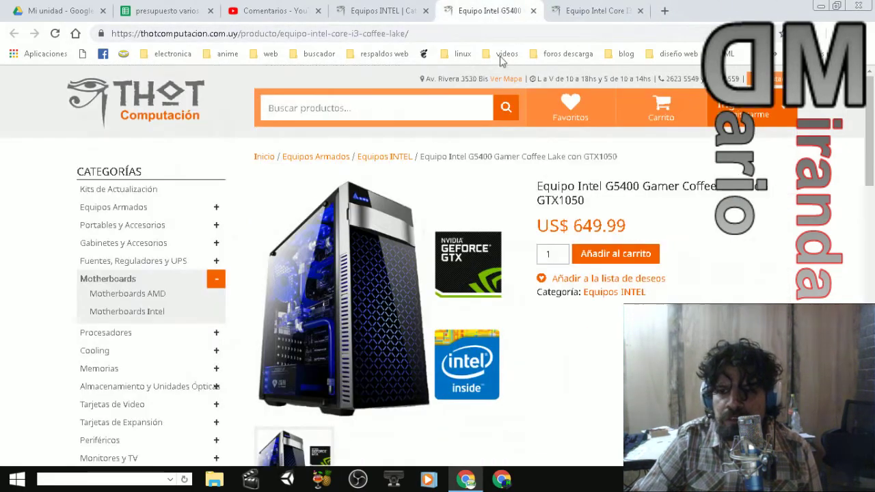
pyautogui.scroll(-6, 488, 263)
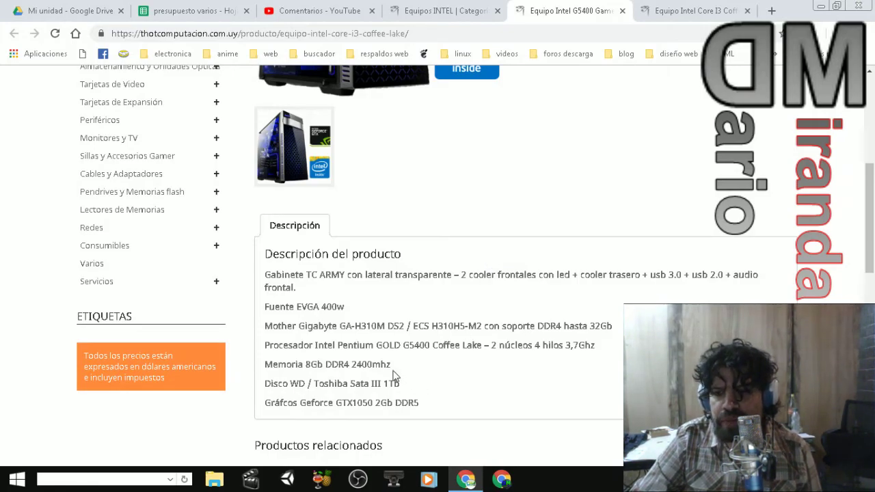
pyautogui.scroll(-1, 394, 375)
pyautogui.scroll(5, 395, 374)
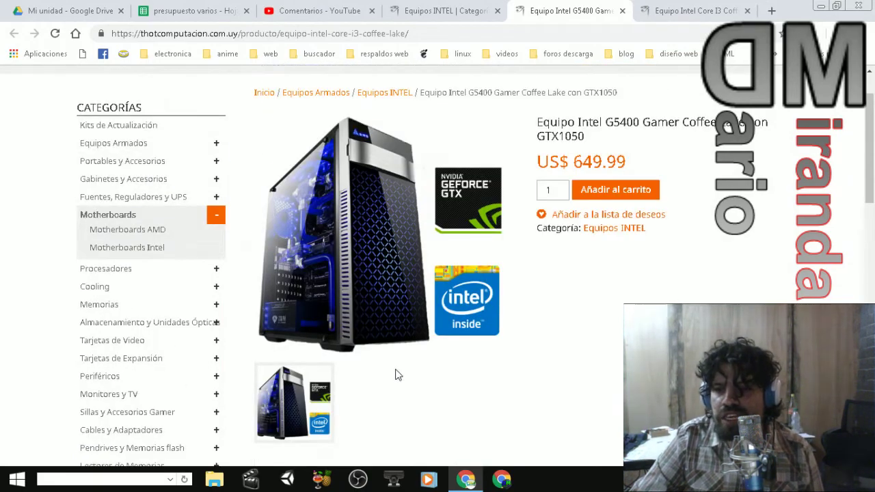
pyautogui.scroll(1, 399, 375)
pyautogui.scroll(-5, 396, 374)
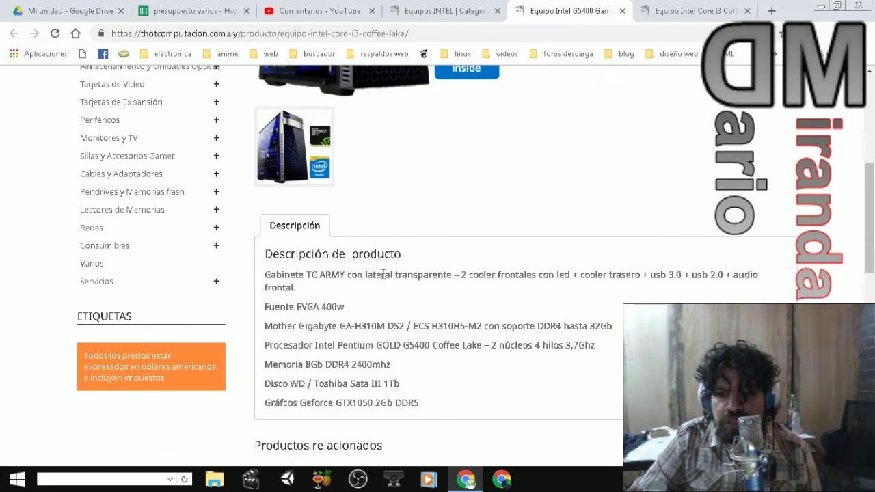
# - Compare the Pentium G5400 build in the spreadsheet with the G5400 Gamer computer's product page
pyautogui.click(157, 18)
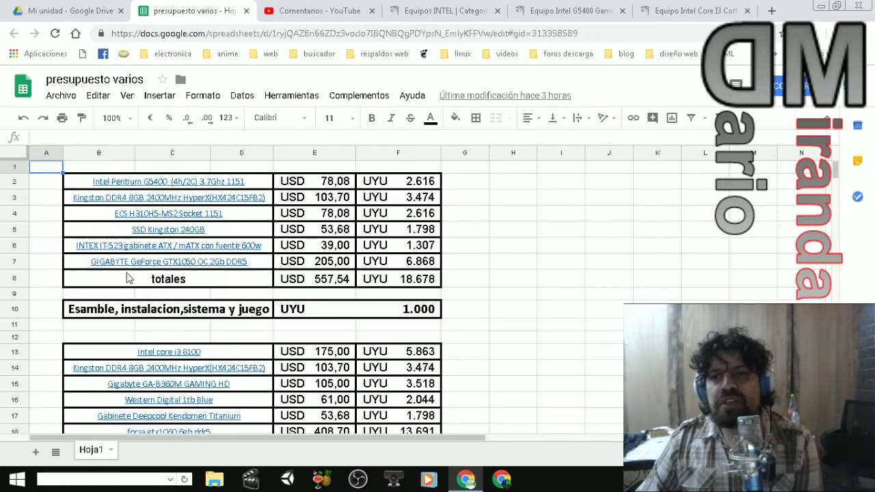
pyautogui.click(565, 14)
pyautogui.scroll(2, 533, 274)
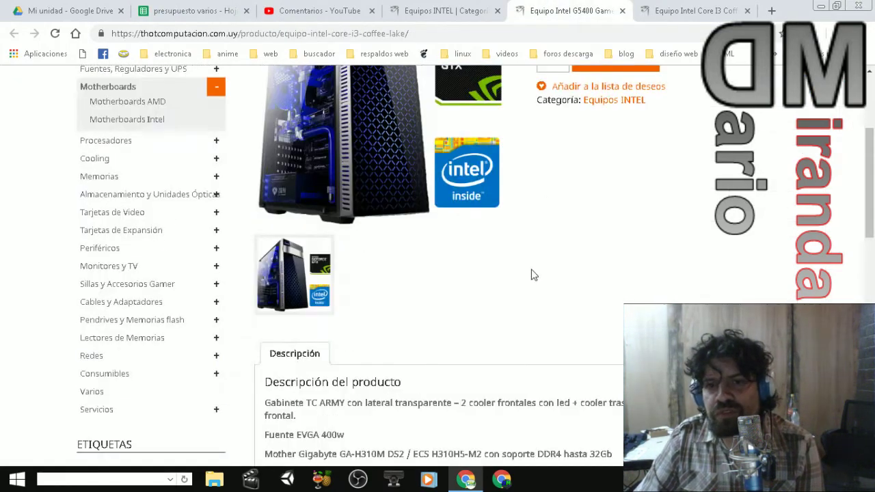
pyautogui.scroll(2, 534, 275)
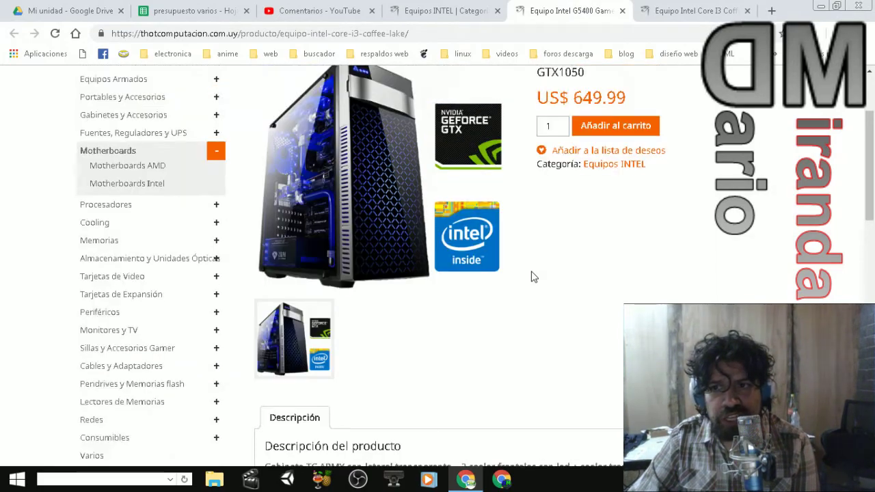
# - Close the Google Drive page and return to the presupuesto varios spreadsheet
pyautogui.click(69, 11)
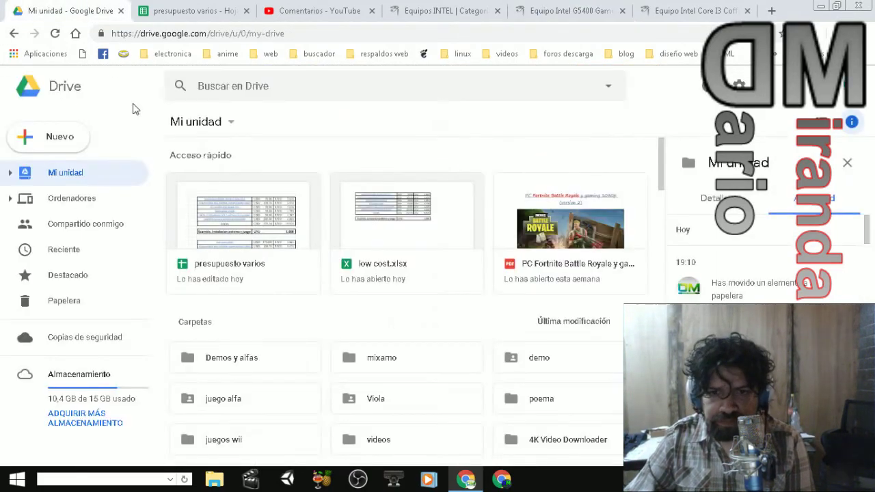
pyautogui.click(146, 12)
pyautogui.click(122, 11)
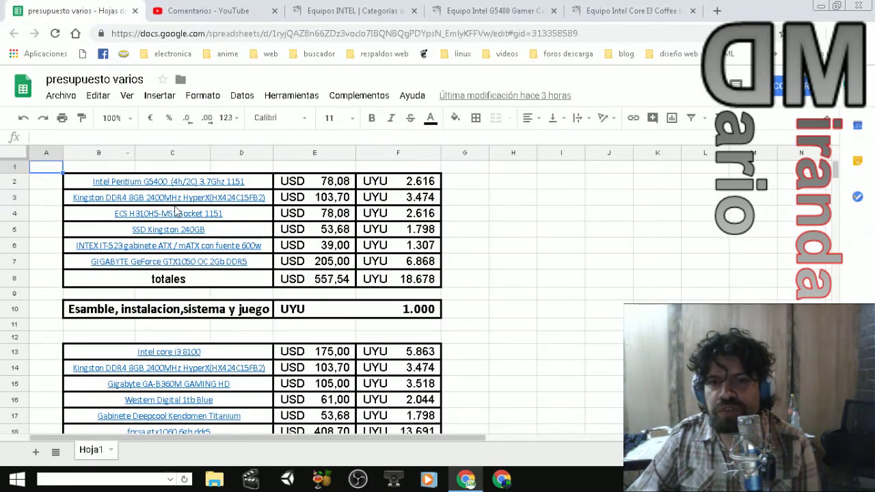
# - From the G5400 Gamer product page, open the store's Memorias DDR4 category in a new tab and switch to it
pyautogui.click(524, 10)
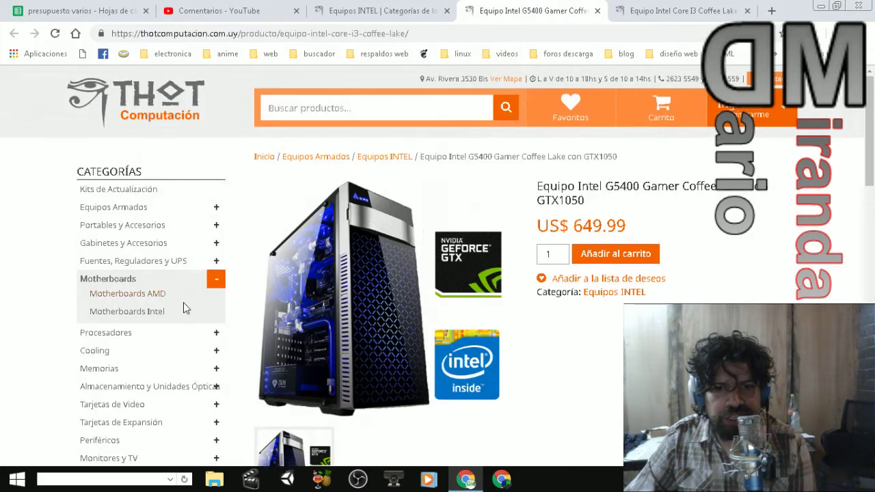
pyautogui.scroll(-1, 185, 308)
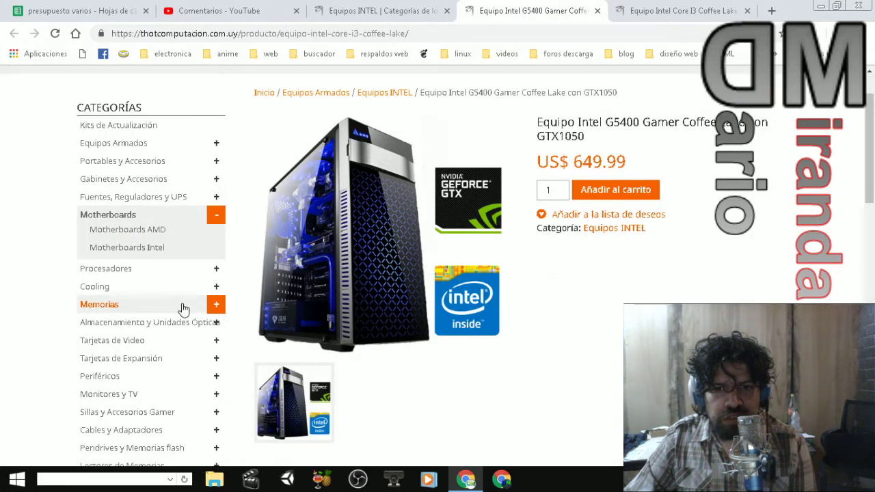
pyautogui.click(183, 309)
pyautogui.rightClick(157, 343)
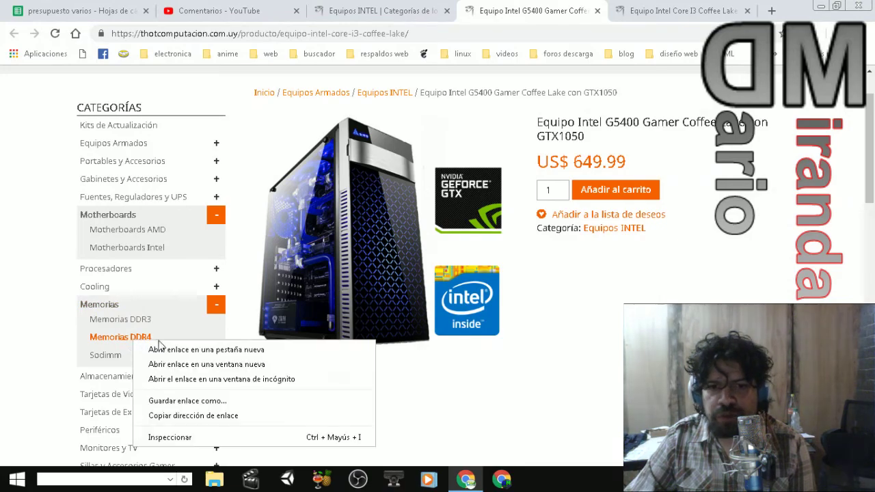
pyautogui.click(167, 352)
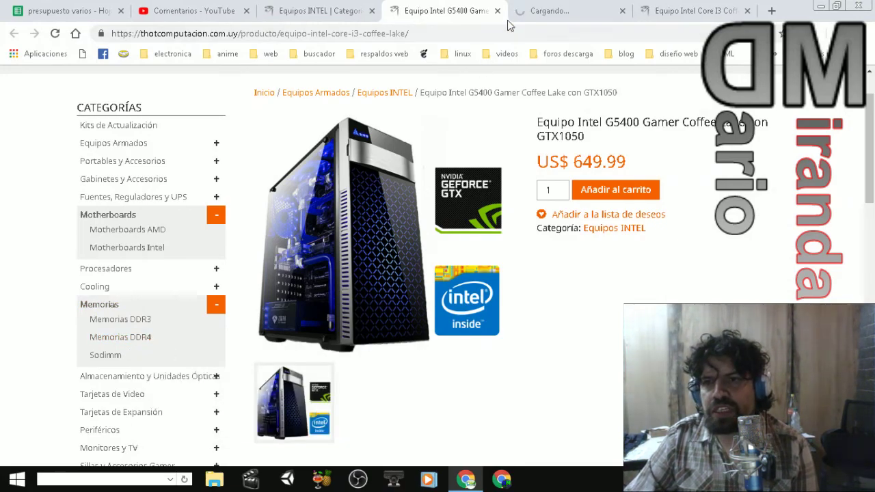
pyautogui.click(533, 20)
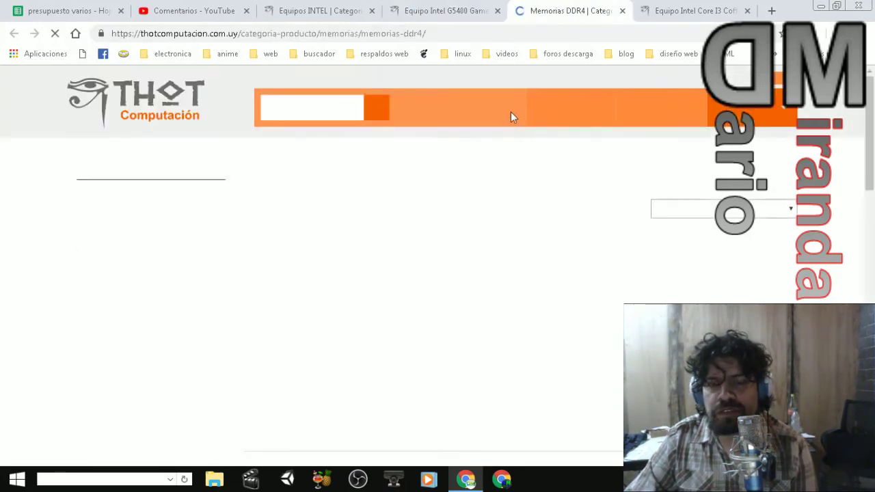
# - Look through the DDR4 listing's 8GB modules and compare them with the spreadsheet's Kingston DDR4 8GB 2400MHz HyperX entry
pyautogui.scroll(-2, 477, 191)
pyautogui.scroll(-2, 445, 220)
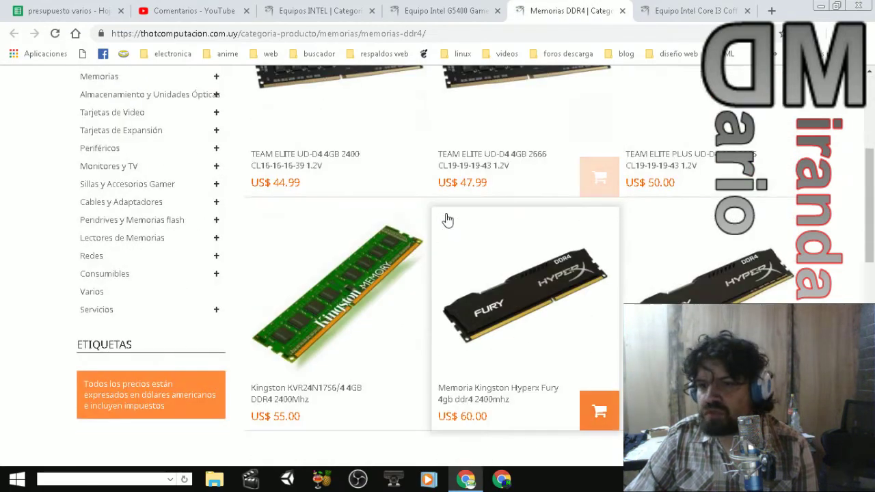
pyautogui.scroll(-2, 444, 198)
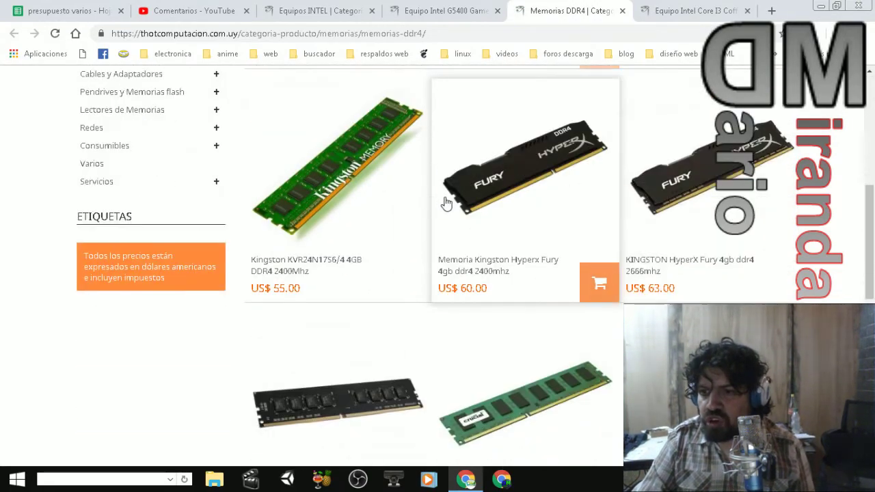
pyautogui.scroll(-3, 441, 206)
pyautogui.scroll(-1, 441, 207)
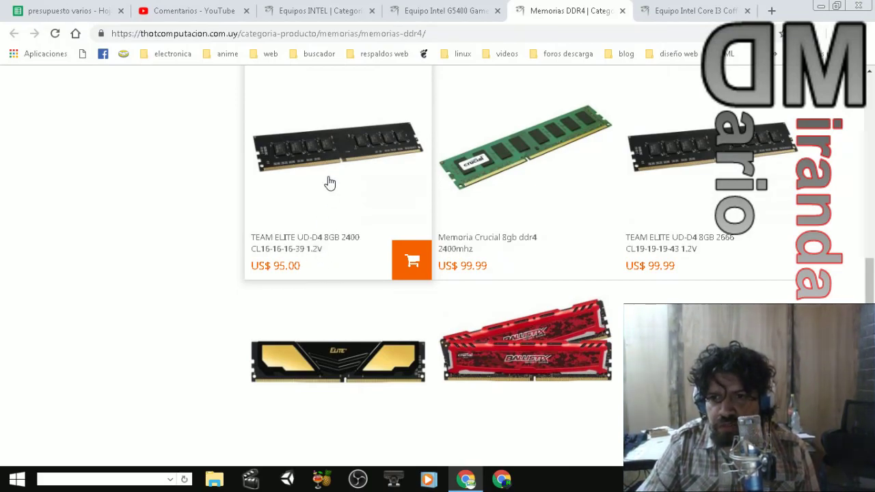
pyautogui.click(65, 12)
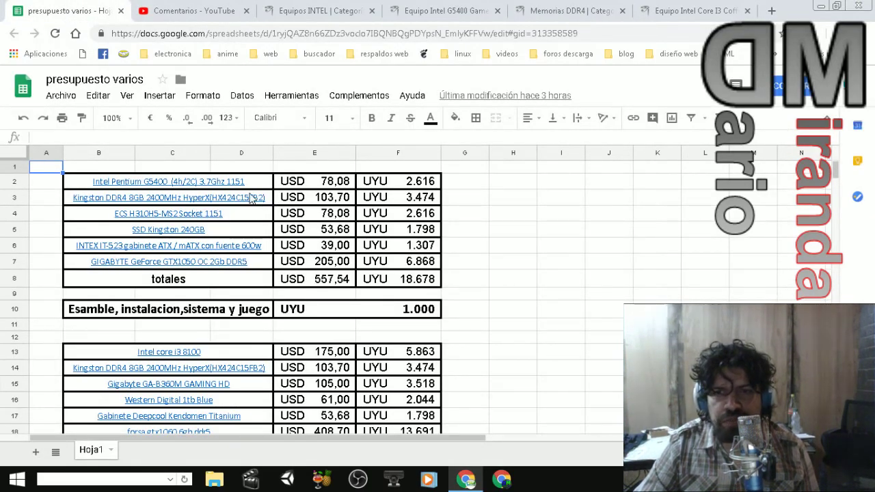
pyautogui.click(543, 15)
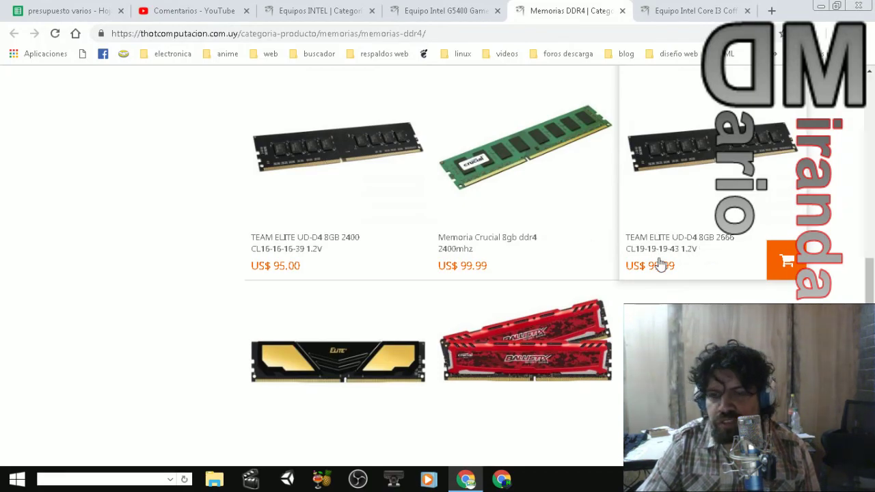
# - Find the Kingston Hyperx Fury 8gb ddr4 2400mhz memory in the DDR4 listing and open its product page in a new tab
pyautogui.scroll(-1, 655, 263)
pyautogui.scroll(-1, 653, 266)
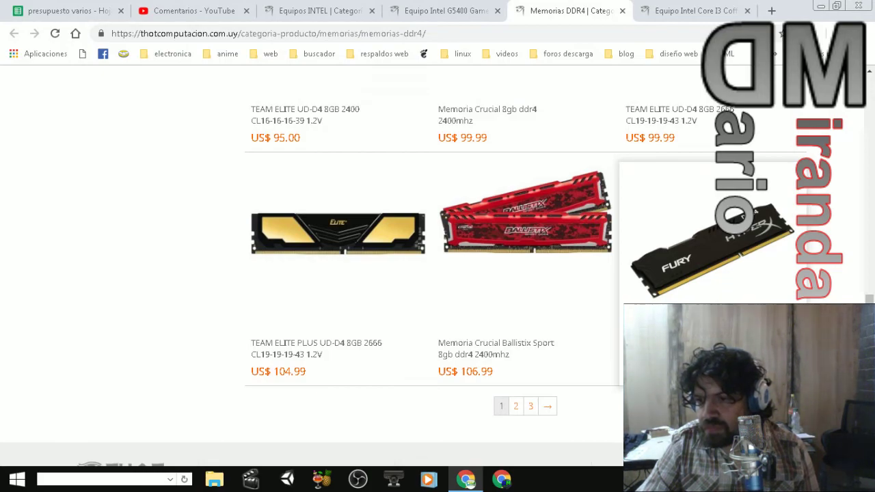
pyautogui.click(684, 233)
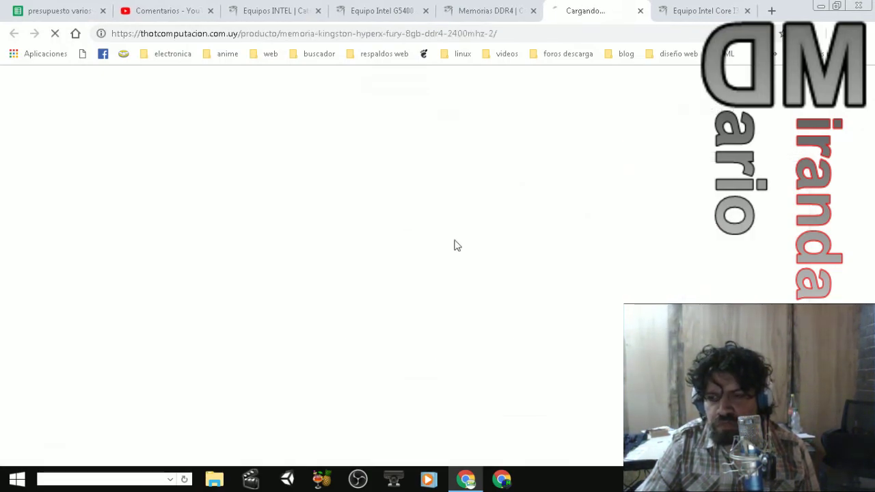
# - Compare the spreadsheet's Kingston HyperX memory price with the Hyperx Fury 8gb product page, and read the product's description
pyautogui.click(38, 7)
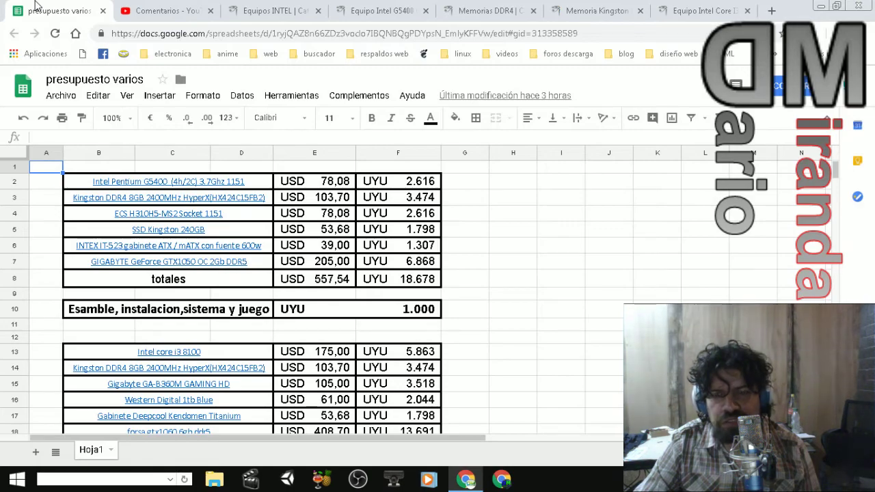
pyautogui.click(589, 10)
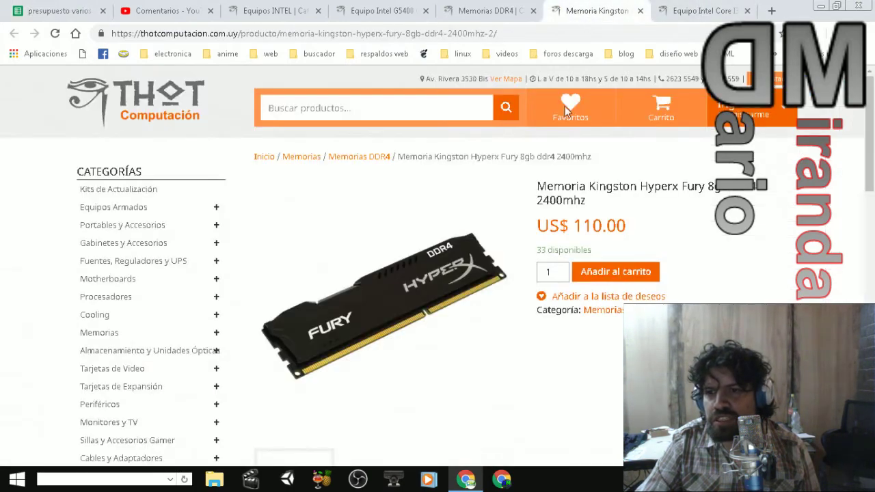
pyautogui.scroll(-1, 491, 273)
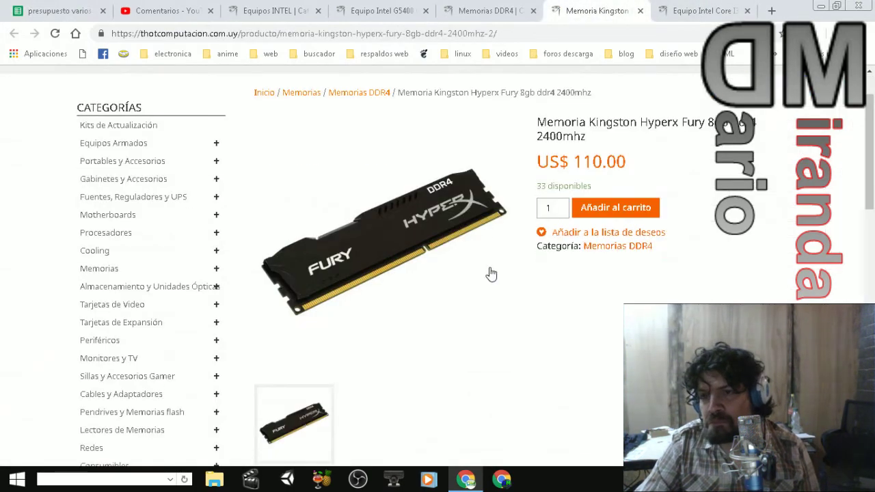
pyautogui.scroll(-4, 491, 273)
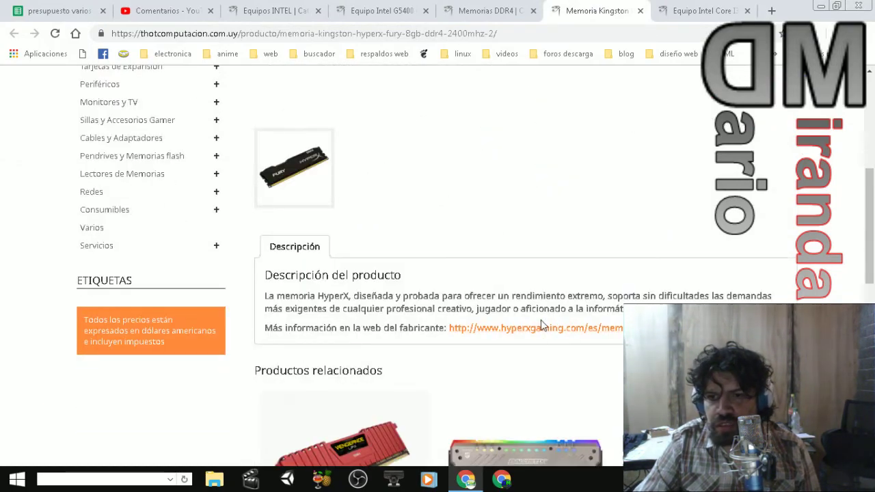
pyautogui.scroll(4, 462, 281)
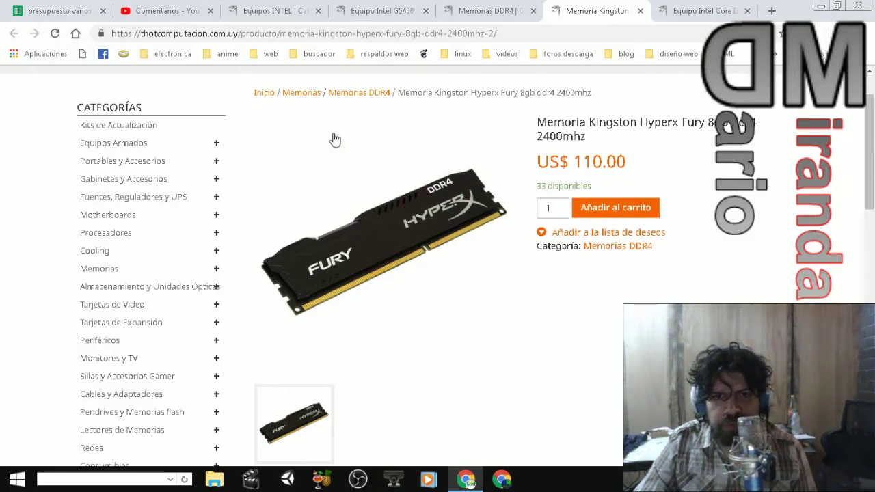
# - Search Google for the model code HX424C15FB2 from the Kingston memory entry of the G5400 build
pyautogui.click(41, 10)
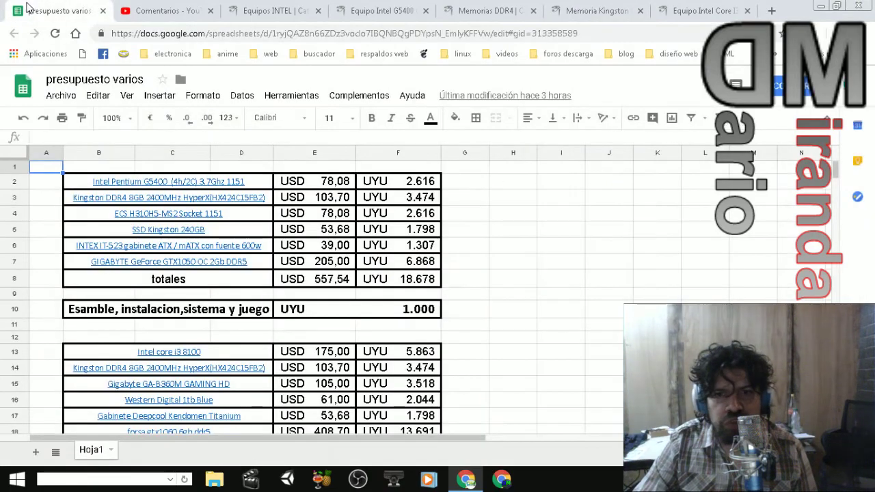
pyautogui.click(269, 199)
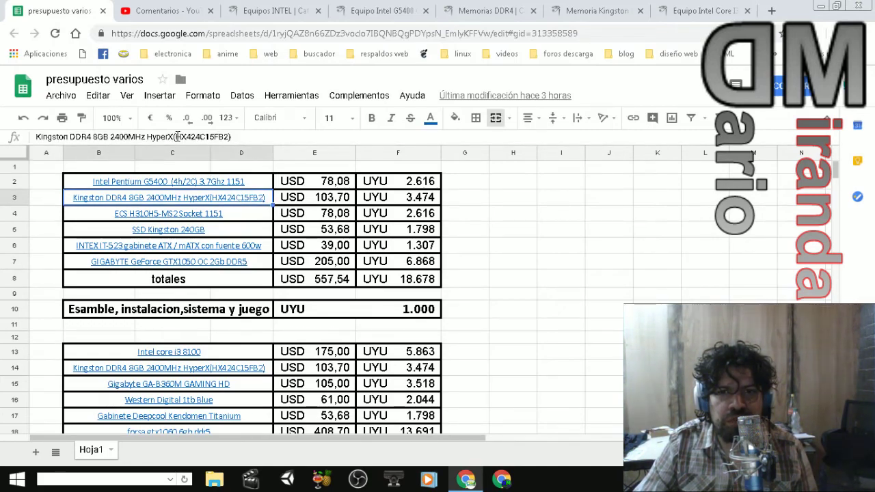
pyautogui.moveTo(176, 136); pyautogui.dragTo(211, 137)
pyautogui.rightClick(225, 137)
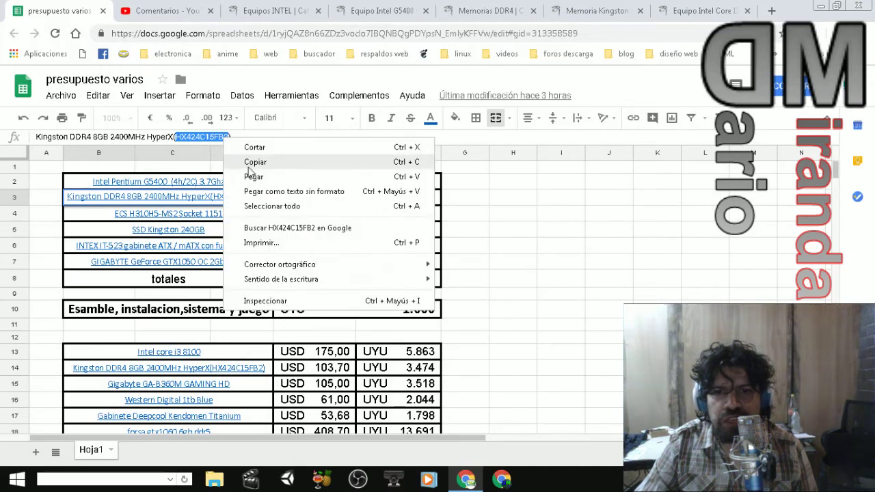
pyautogui.click(272, 229)
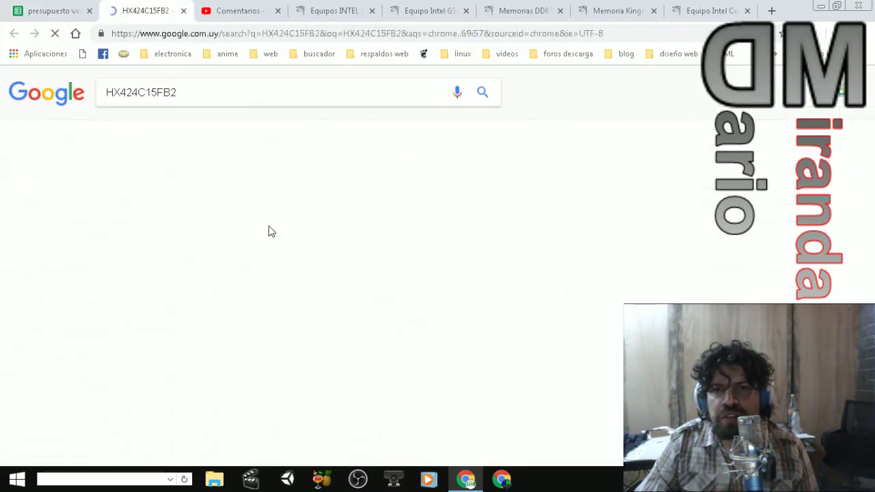
# - Open Kingston's HX424C15FB2_8 datasheet from the search results and examine its JEDEC/XMP timing parameters
pyautogui.click(219, 196)
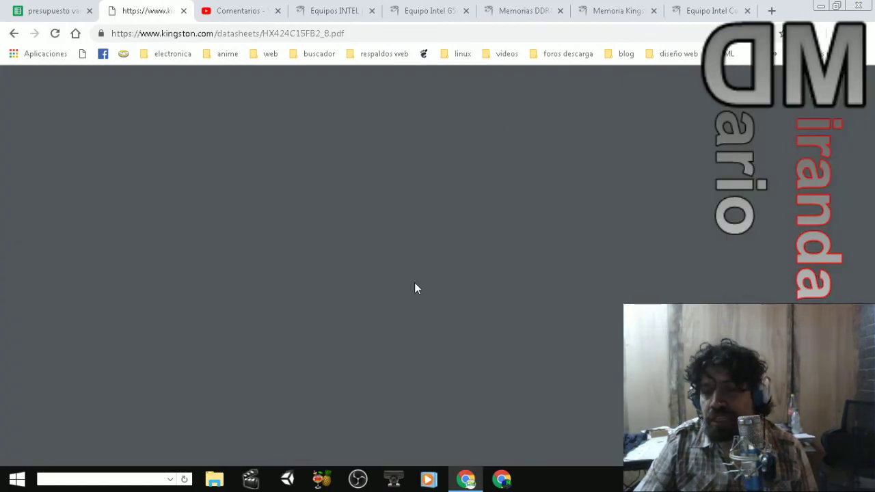
pyautogui.scroll(-5, 366, 313)
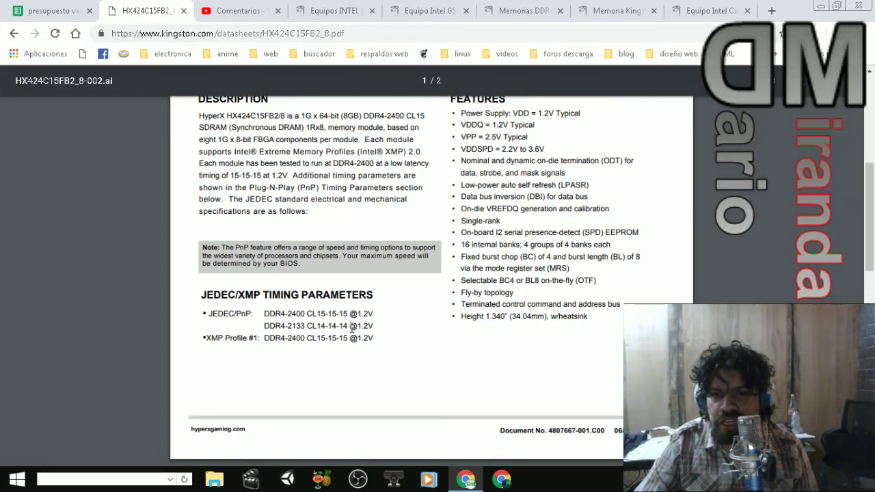
pyautogui.moveTo(353, 329); pyautogui.dragTo(329, 327)
pyautogui.click(401, 334)
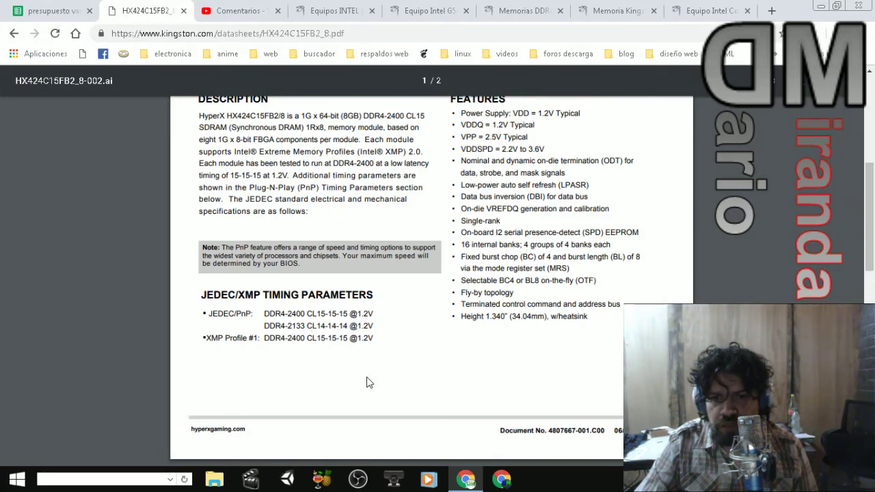
pyautogui.moveTo(343, 344); pyautogui.dragTo(369, 344)
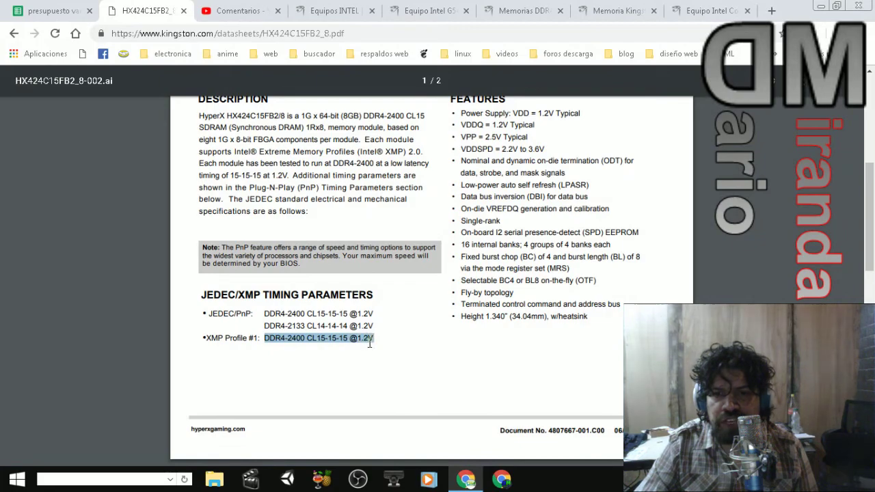
pyautogui.click(374, 341)
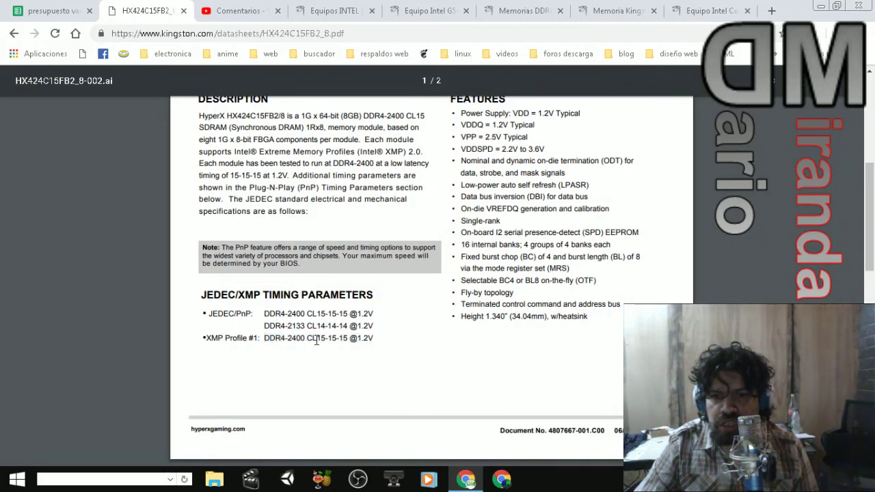
# - Check the latency listed for XMP Profile #1 in the memory datasheet
pyautogui.moveTo(319, 341)
pyautogui.mouseDown()
pyautogui.moveTo(354, 339)
pyautogui.moveTo(302, 340)
pyautogui.mouseUp()
pyautogui.click(298, 341)
pyautogui.click(387, 355)
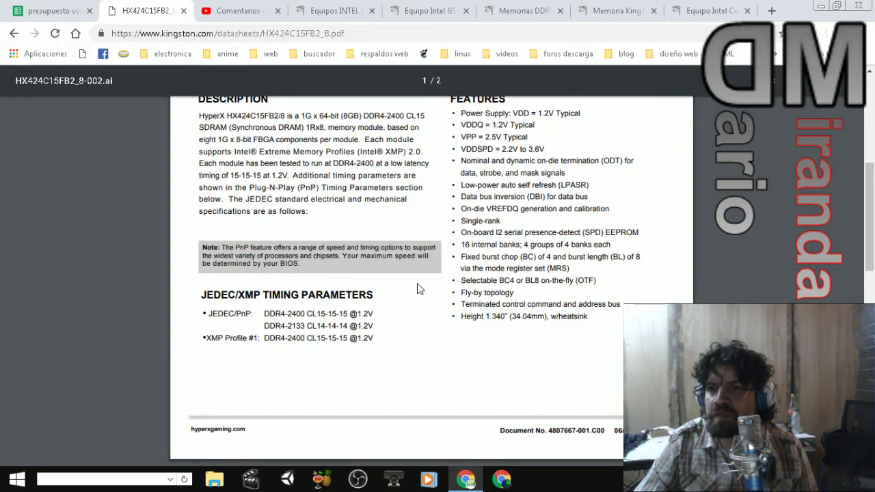
# - Return to the Equipo Intel Core I3 Coffee Lake Pro Gamer page and check its price
pyautogui.click(613, 6)
pyautogui.click(682, 11)
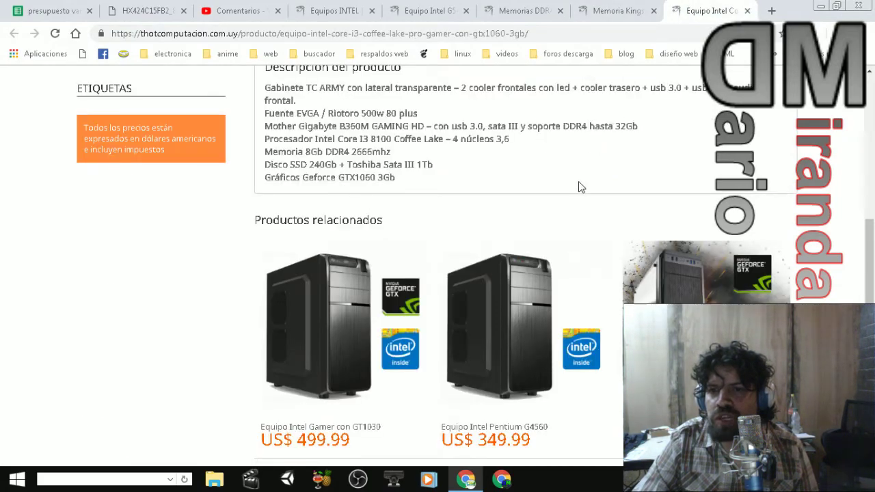
pyautogui.scroll(1, 578, 186)
pyautogui.scroll(6, 578, 186)
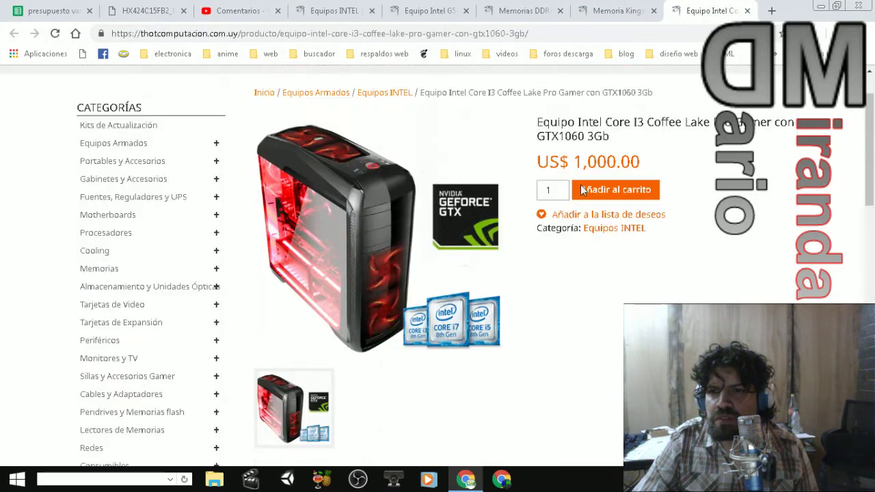
# - Read the G5400 Gamer Coffee Lake computer's description, focusing on the motherboard models and the WD / Toshiba disk brands
pyautogui.click(518, 11)
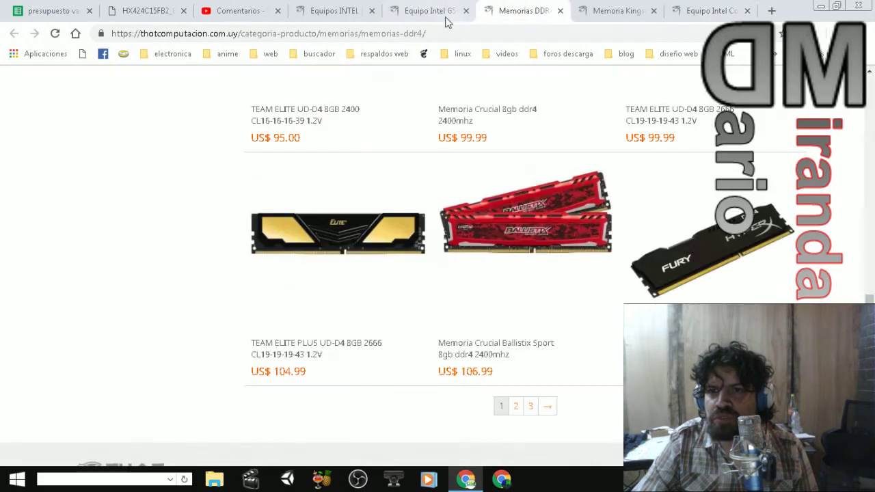
pyautogui.click(444, 14)
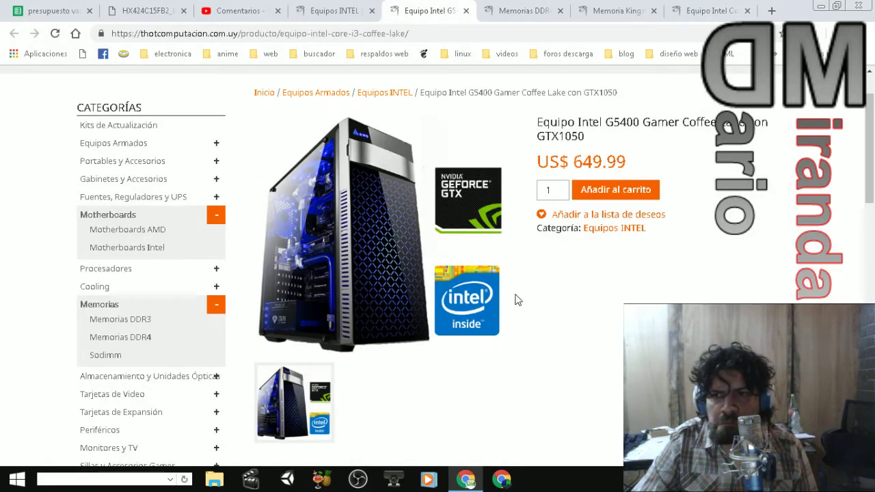
pyautogui.scroll(-2, 515, 301)
pyautogui.scroll(-2, 517, 307)
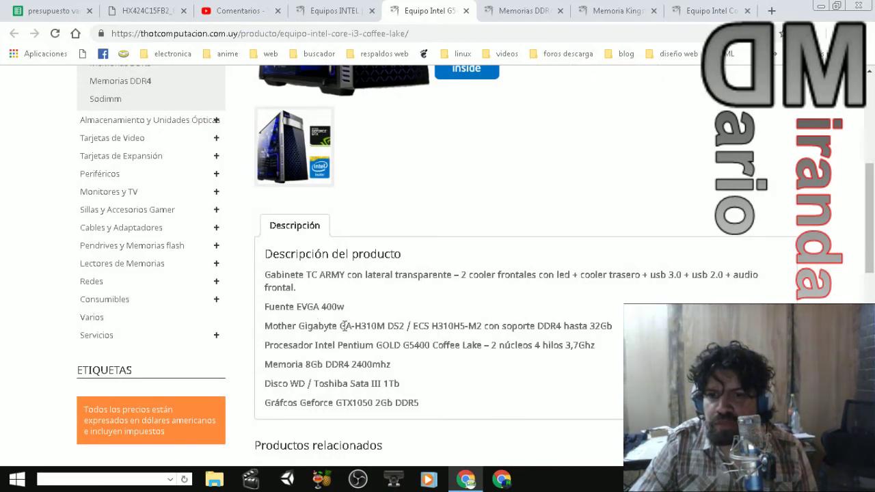
pyautogui.moveTo(344, 326); pyautogui.dragTo(484, 320)
pyautogui.click(540, 379)
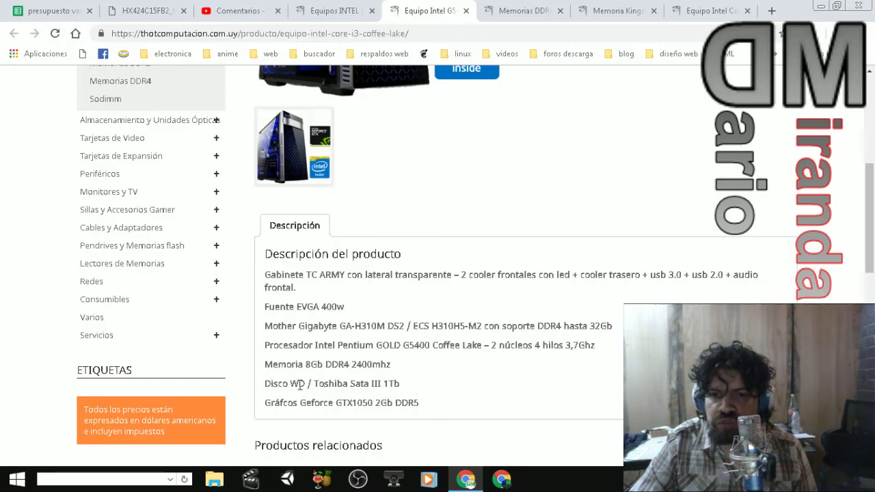
pyautogui.moveTo(291, 385); pyautogui.dragTo(346, 384)
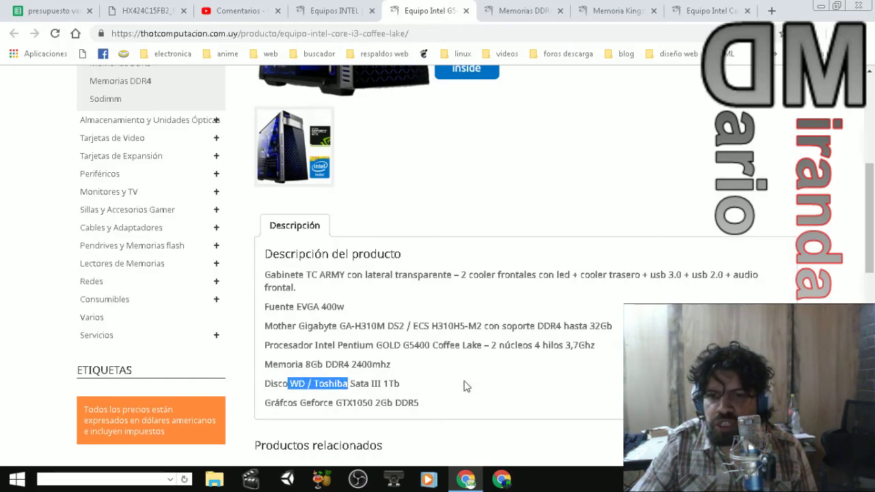
# - Compare the spreadsheet's SSD Kingston 240GB entry in the G5400 build with the disk in the prebuilt G5400 computer
pyautogui.click(48, 10)
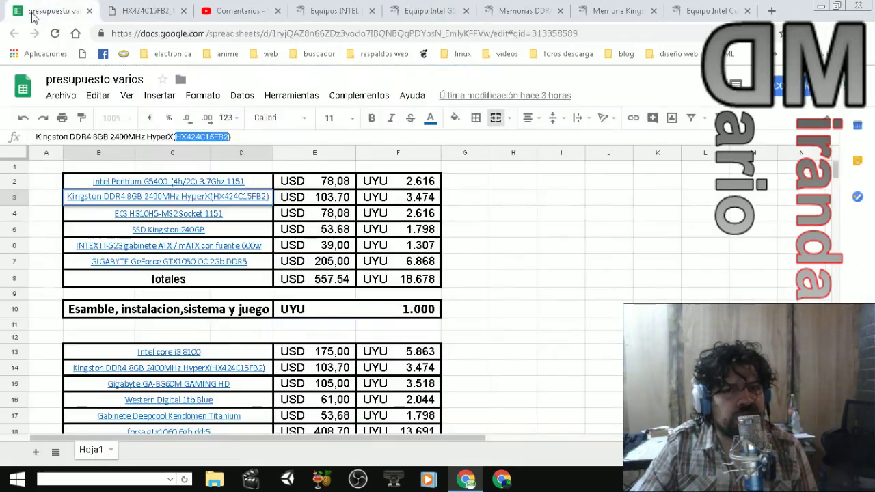
pyautogui.click(246, 233)
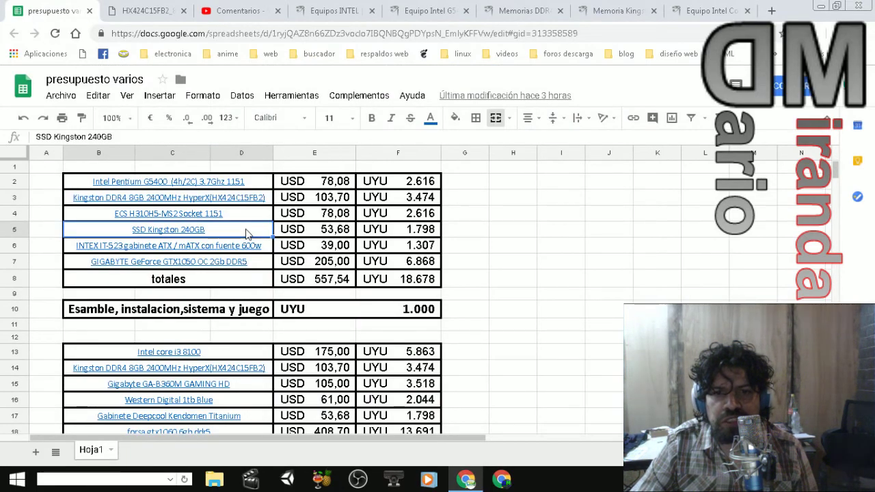
pyautogui.click(609, 10)
pyautogui.click(516, 10)
pyautogui.click(420, 10)
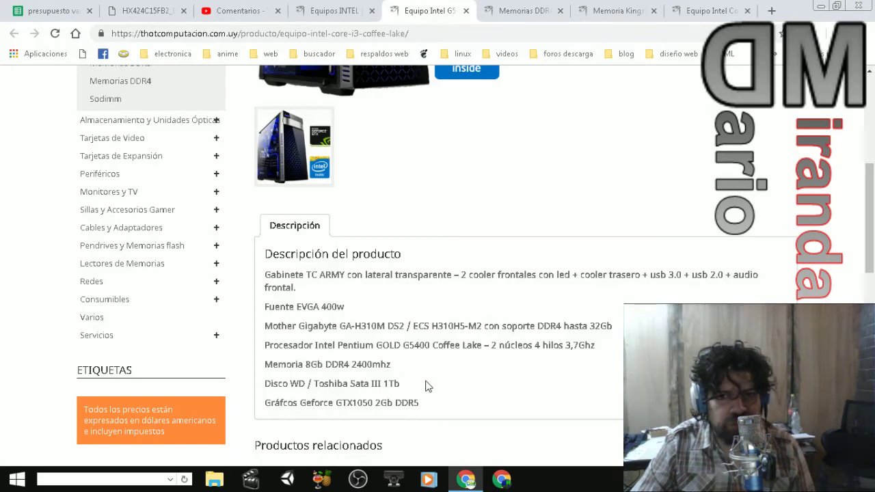
pyautogui.click(69, 10)
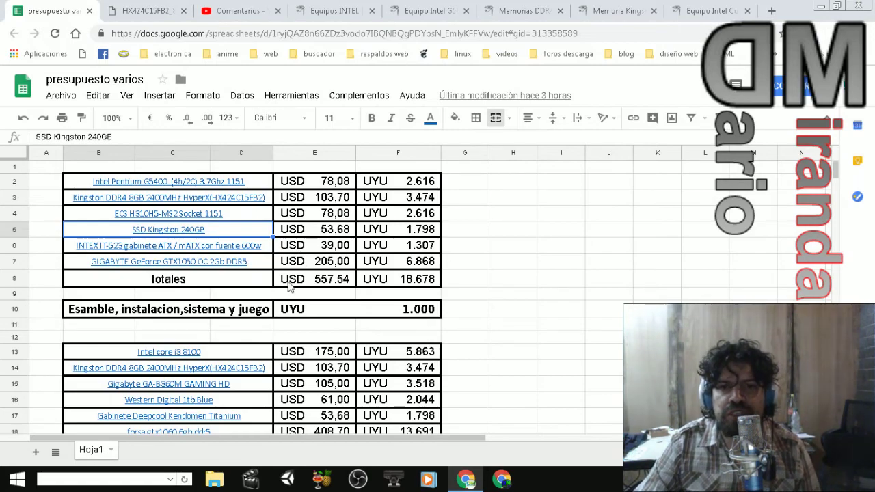
# - Search Google for "SSD Kingston 240GB" using the SSD entry text of the G5400 build
pyautogui.scroll(-1, 384, 380)
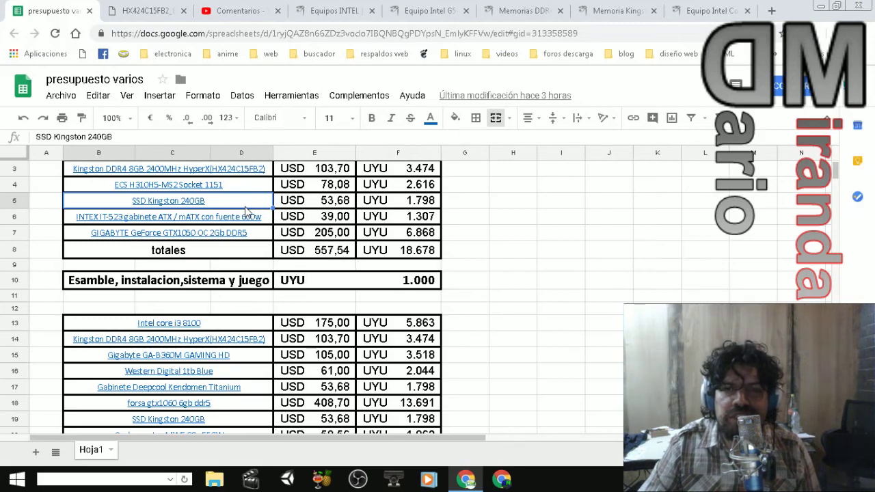
pyautogui.rightClick(192, 204)
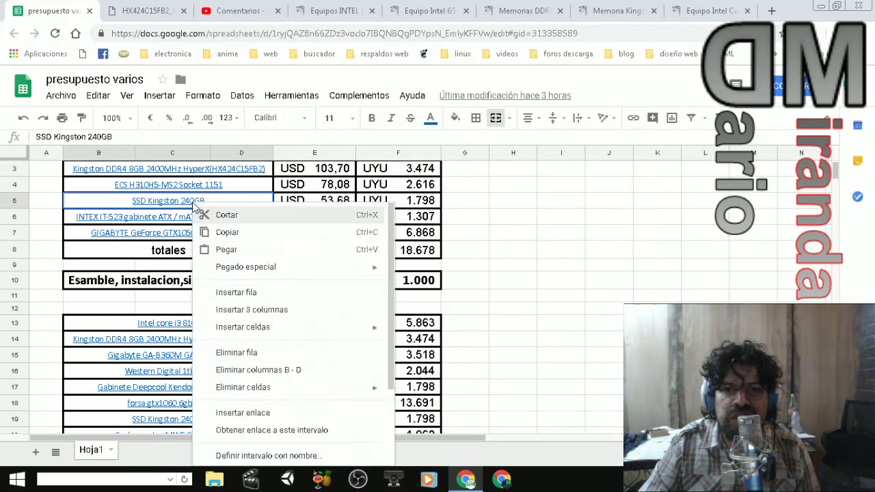
pyautogui.click(183, 206)
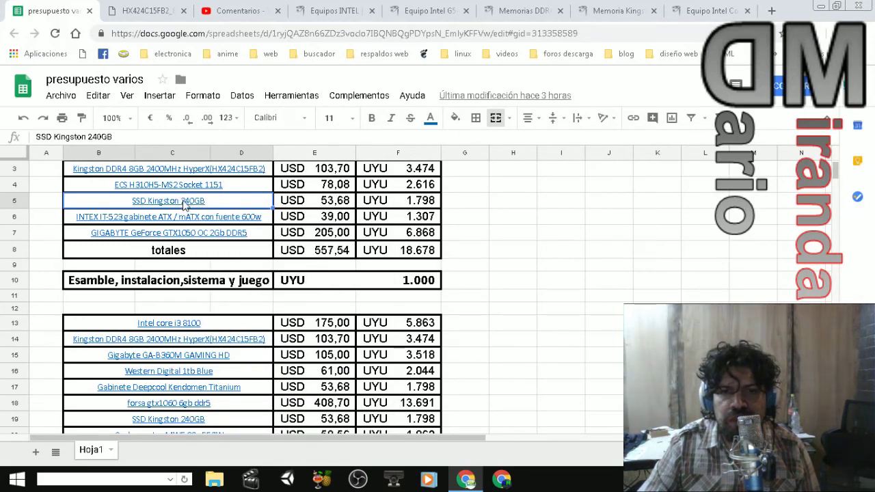
pyautogui.doubleClick(136, 200)
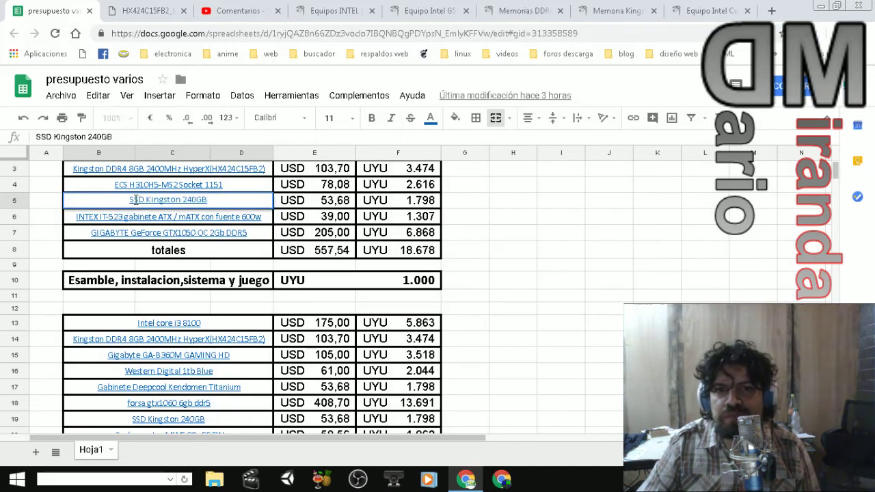
pyautogui.moveTo(219, 200); pyautogui.dragTo(123, 197)
pyautogui.rightClick(145, 200)
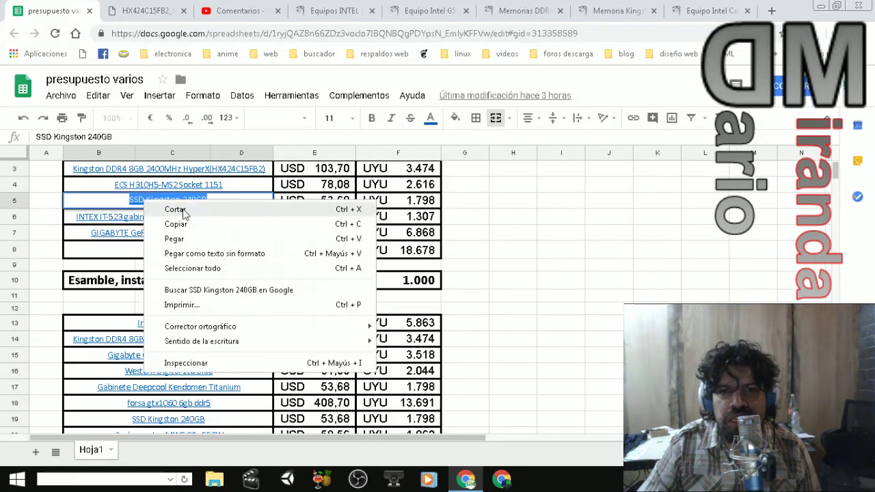
pyautogui.click(214, 290)
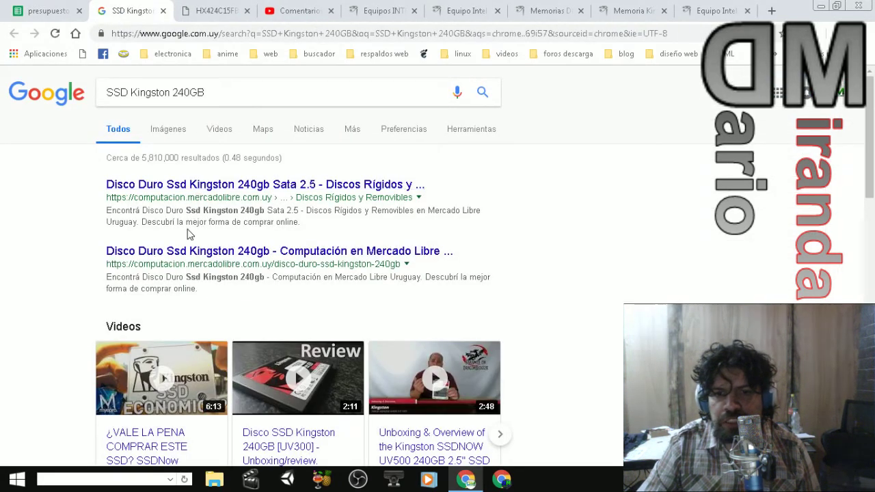
# - Skim the Kingston SSD search results and close the results page
pyautogui.scroll(-1, 190, 236)
pyautogui.scroll(-1, 190, 236)
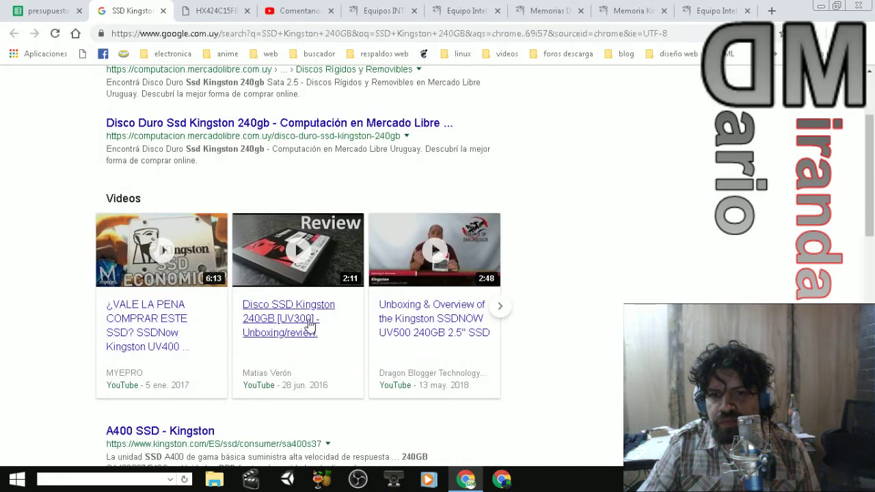
pyautogui.click(163, 11)
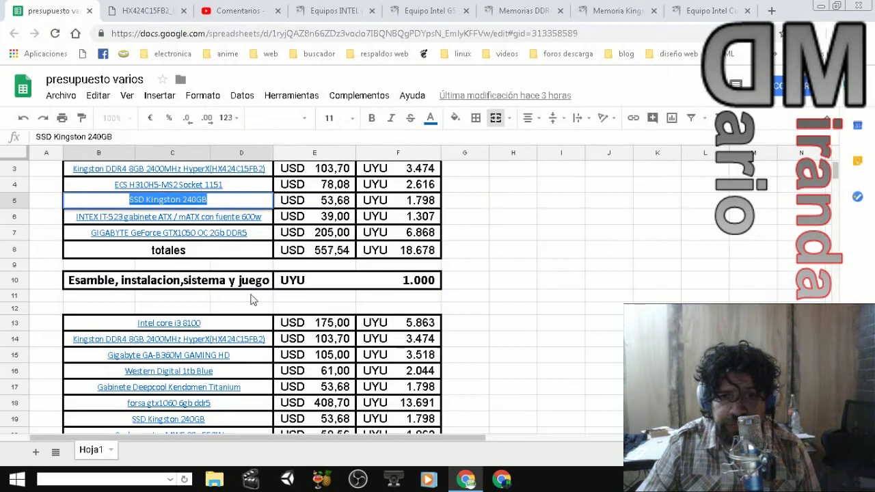
# - Check the top of the HX424C15FB2/8 datasheet and its Kingston web address, close it, and return to the budget spreadsheet
pyautogui.click(142, 11)
pyautogui.scroll(5, 203, 149)
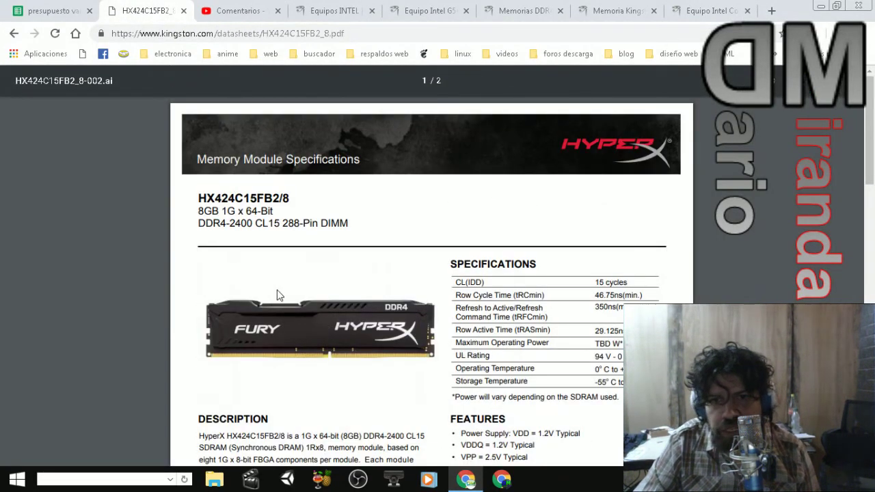
pyautogui.moveTo(195, 33); pyautogui.dragTo(172, 33)
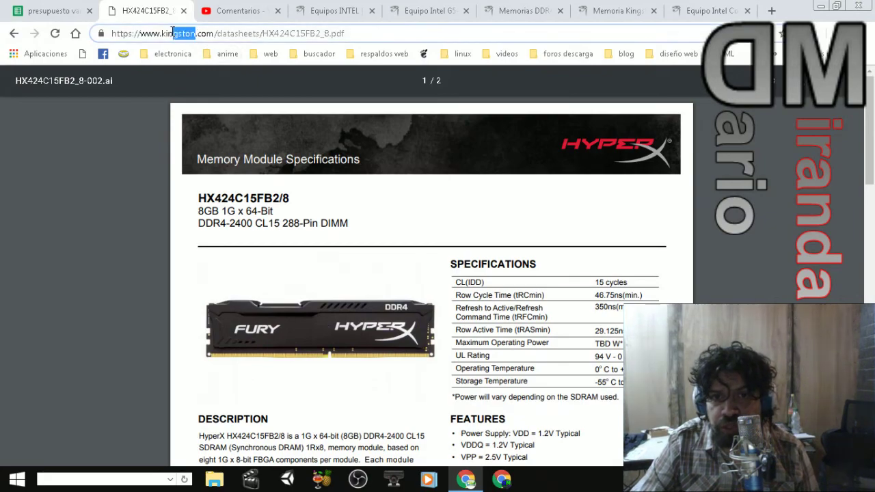
pyautogui.click(219, 14)
pyautogui.click(173, 17)
pyautogui.click(183, 10)
pyautogui.click(54, 11)
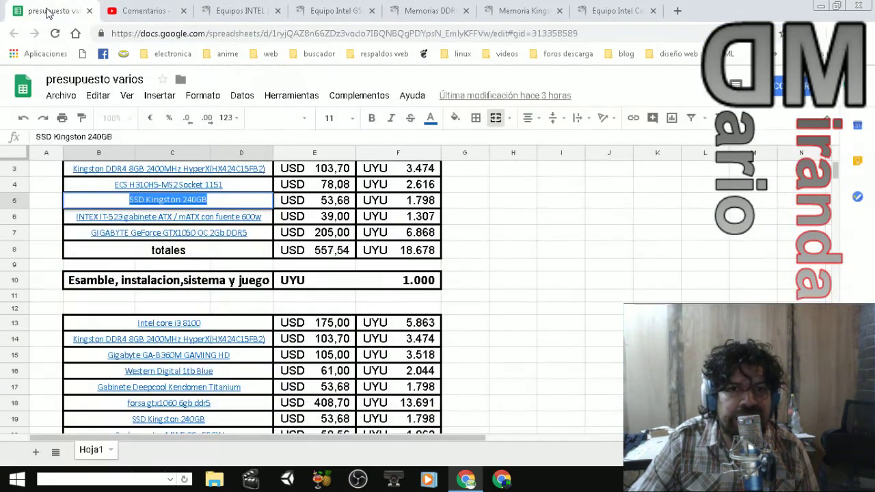
pyautogui.click(546, 248)
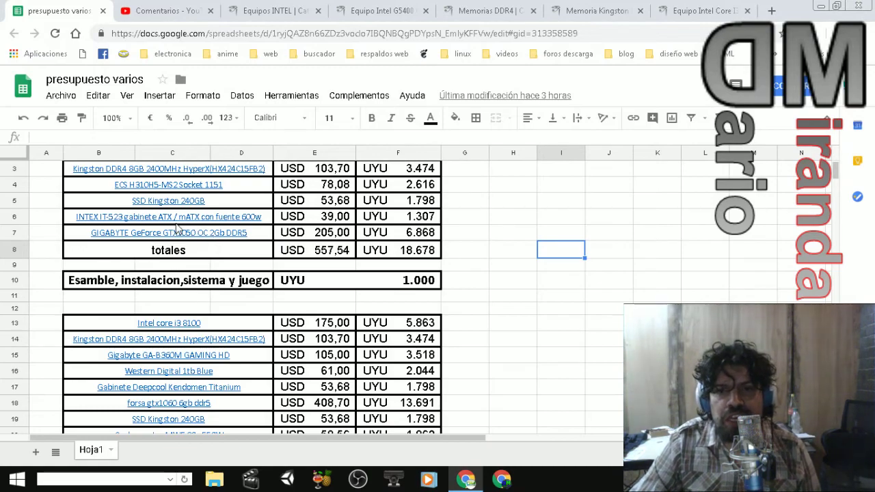
# - Review the Core I3 Coffee Lake Pro Gamer computer's price and description, and open the store's Gabinetes category from its page
pyautogui.click(473, 15)
pyautogui.click(604, 11)
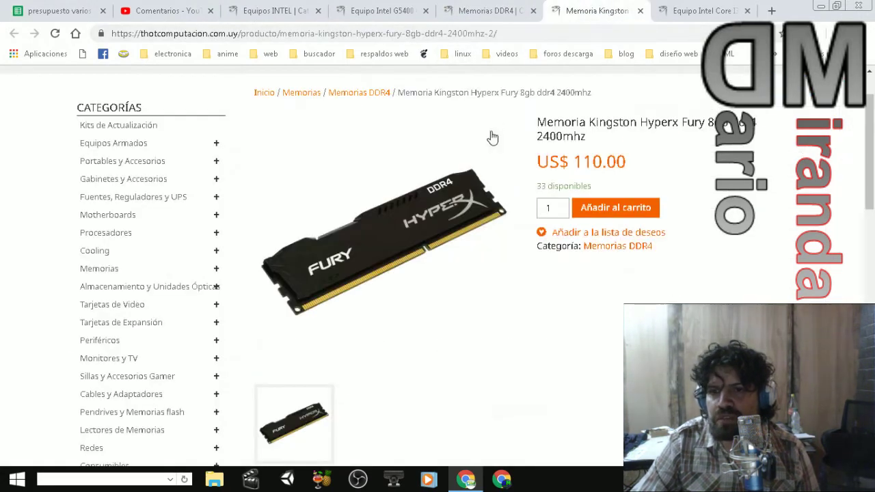
pyautogui.click(701, 11)
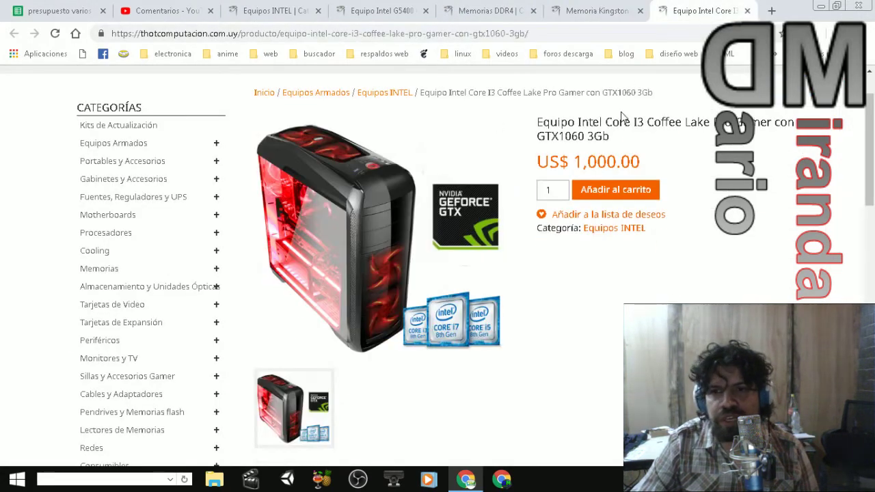
pyautogui.scroll(-1, 365, 287)
pyautogui.scroll(-2, 365, 287)
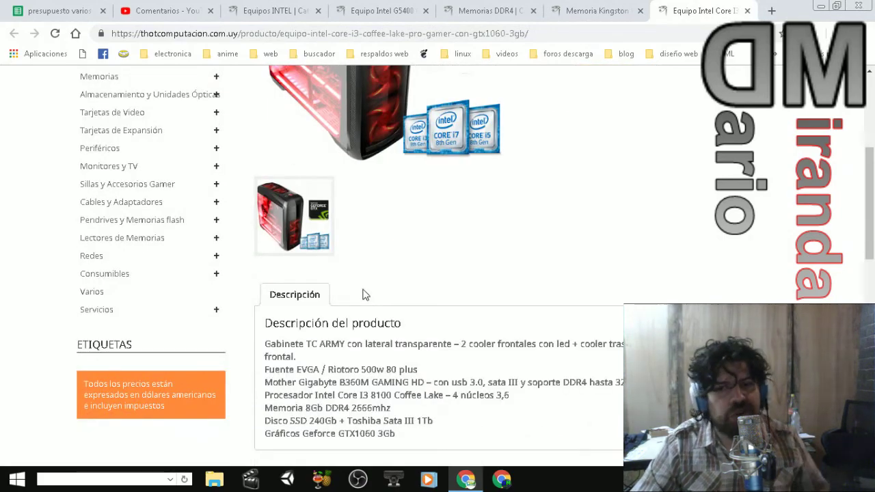
pyautogui.scroll(2, 366, 294)
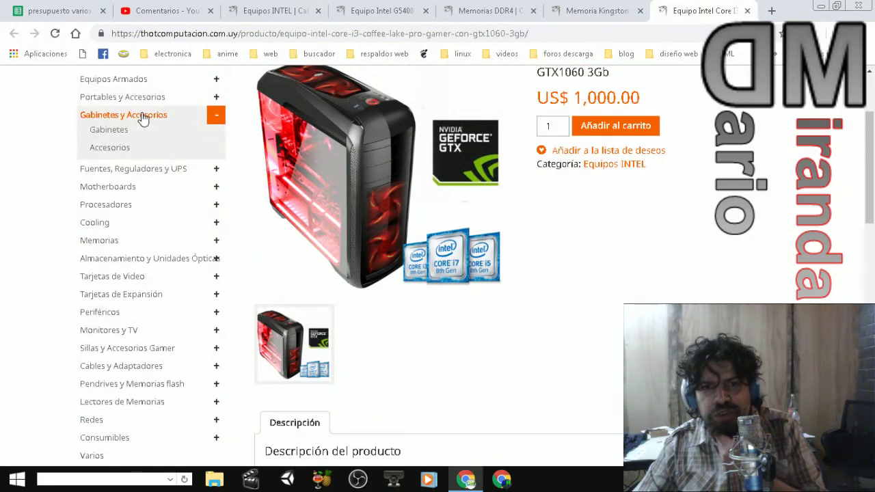
pyautogui.click(132, 132)
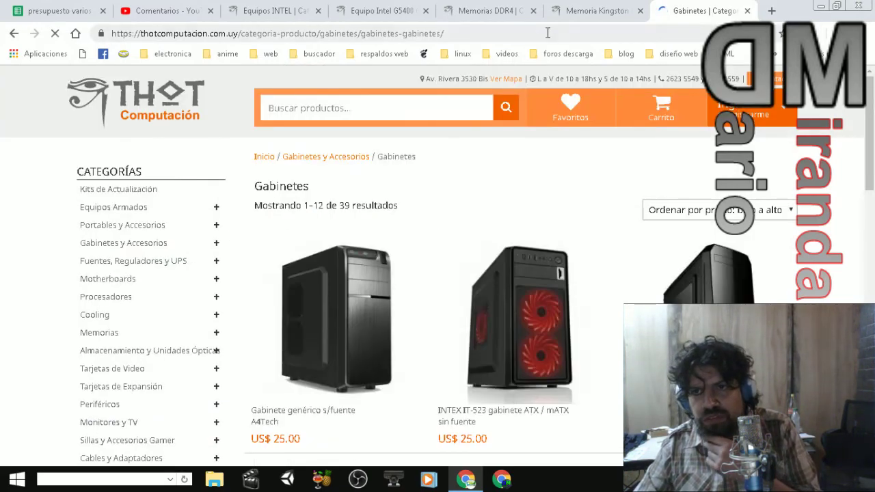
# - Open the Gabinetes category from the G5400 Gamer computer's page and browse the listed cases and prices
pyautogui.click(487, 11)
pyautogui.click(397, 12)
pyautogui.scroll(1, 369, 203)
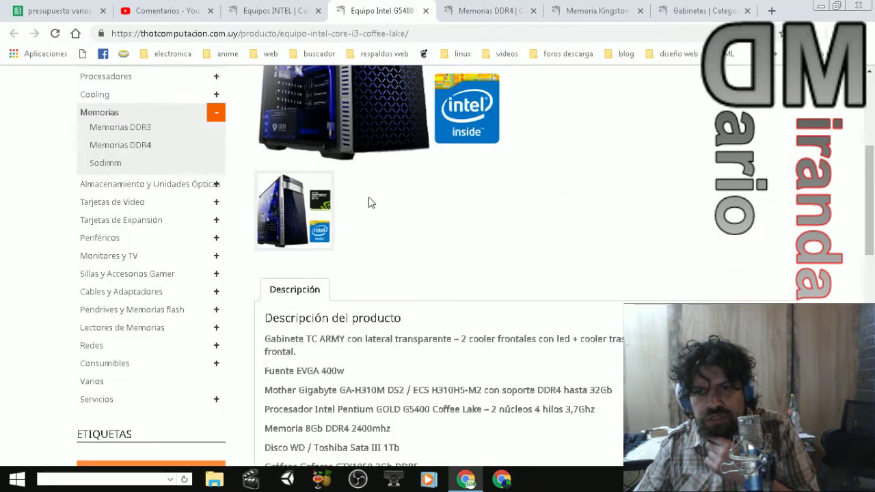
pyautogui.scroll(2, 369, 203)
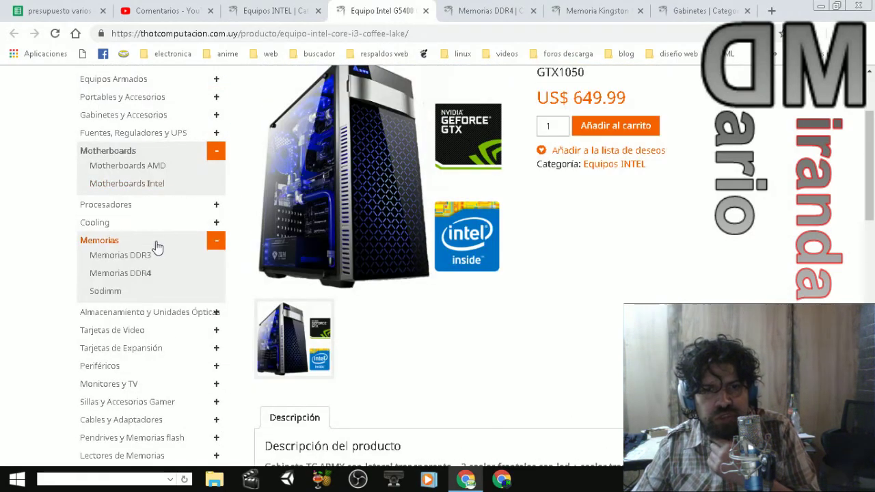
pyautogui.scroll(1, 156, 248)
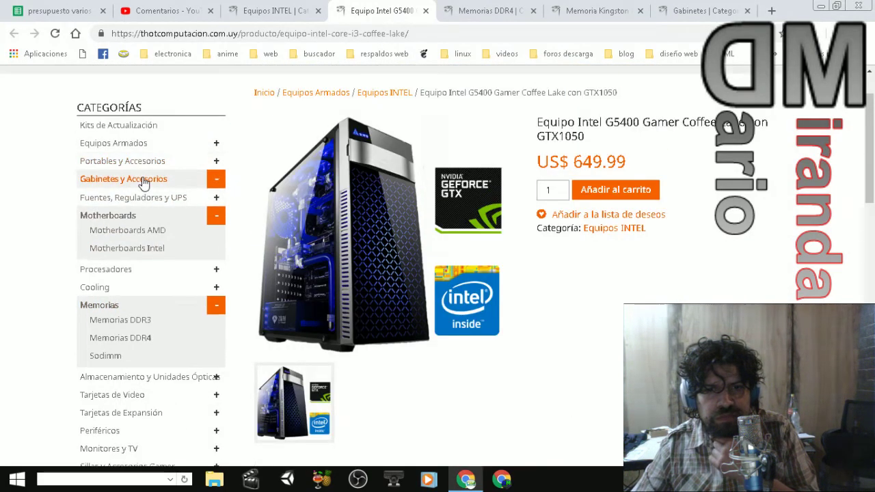
pyautogui.click(144, 182)
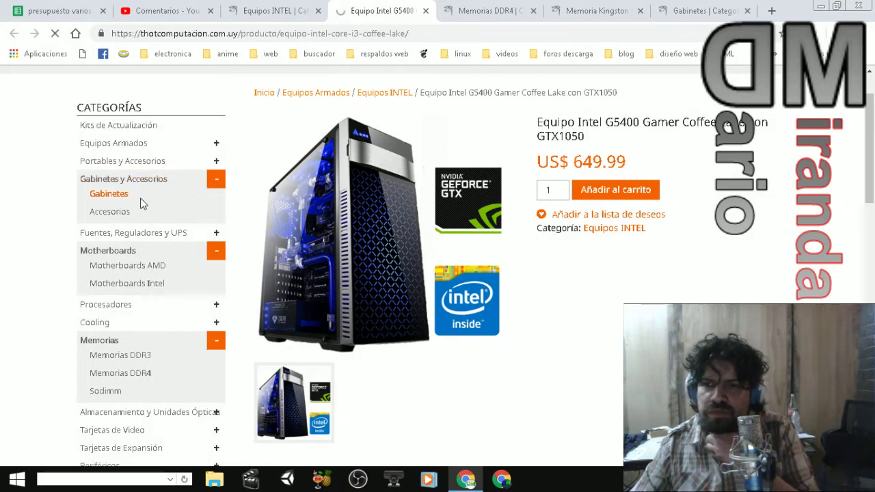
pyautogui.scroll(-3, 229, 207)
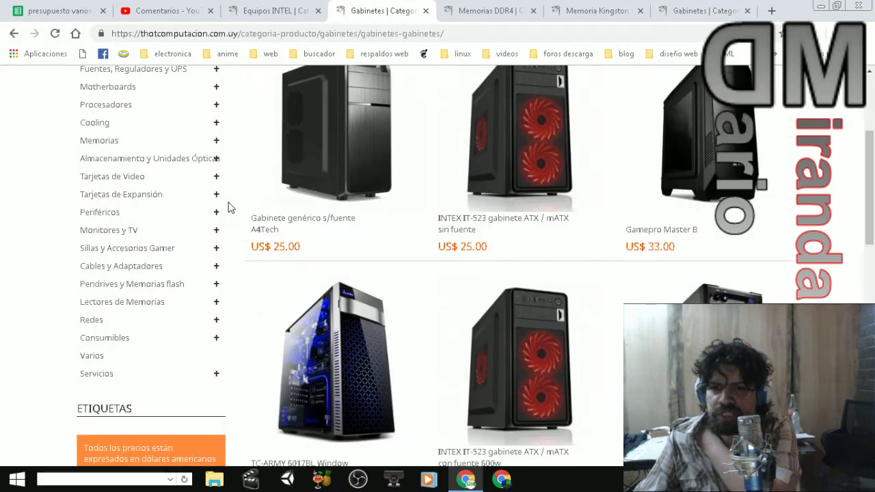
pyautogui.scroll(-3, 229, 206)
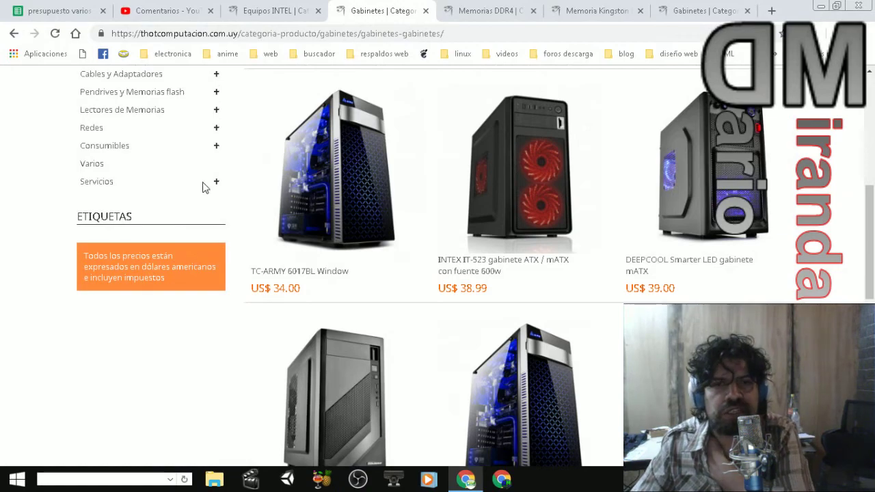
# - Compare the budget spreadsheet with the store's Kingston HyperX memory page and the cases and prices in the Gabinetes category
pyautogui.click(53, 13)
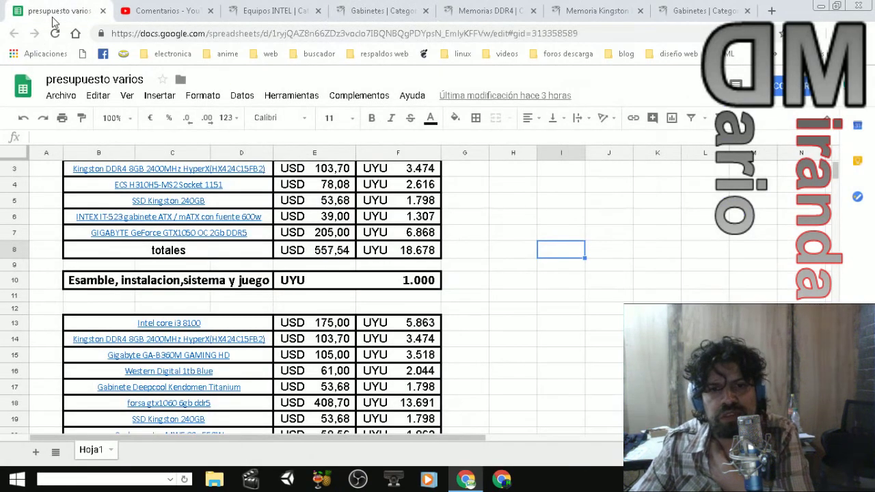
pyautogui.click(588, 16)
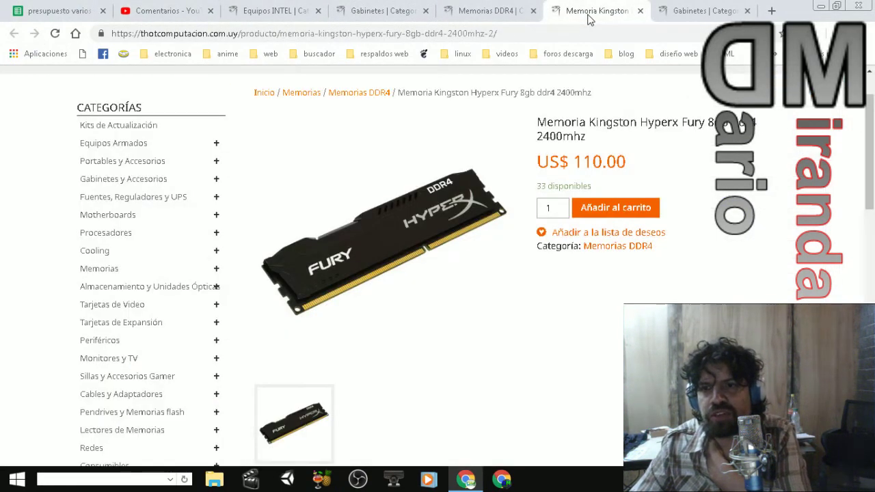
pyautogui.click(684, 15)
pyautogui.scroll(-3, 460, 292)
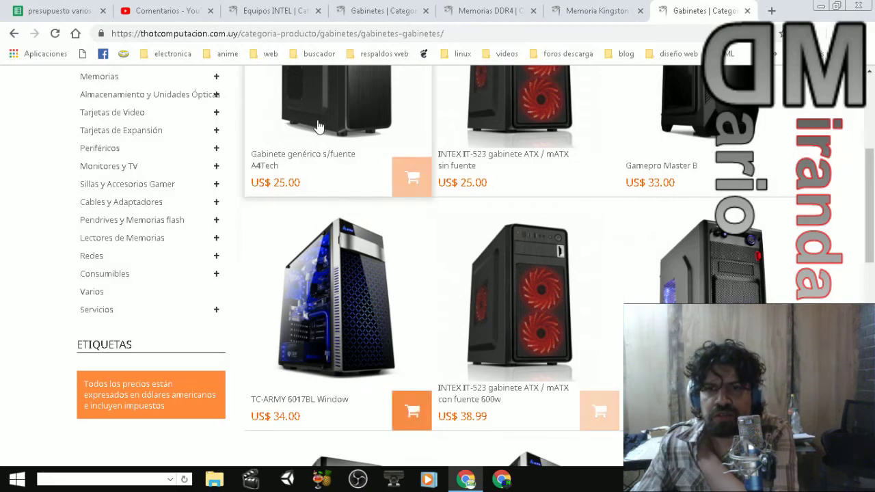
pyautogui.scroll(5, 502, 365)
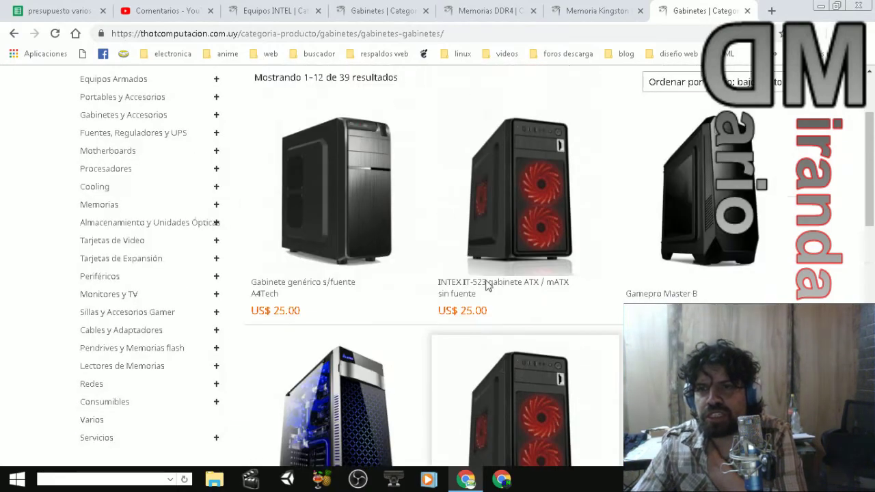
pyautogui.click(591, 10)
pyautogui.click(367, 9)
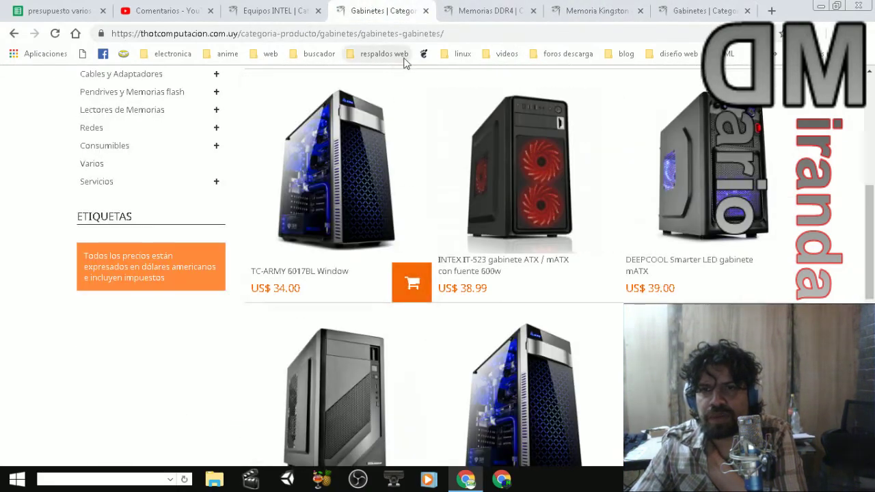
# - Return to the G5400 Gamer computer's page and check the graphics card and power supply in its product description
pyautogui.click(14, 34)
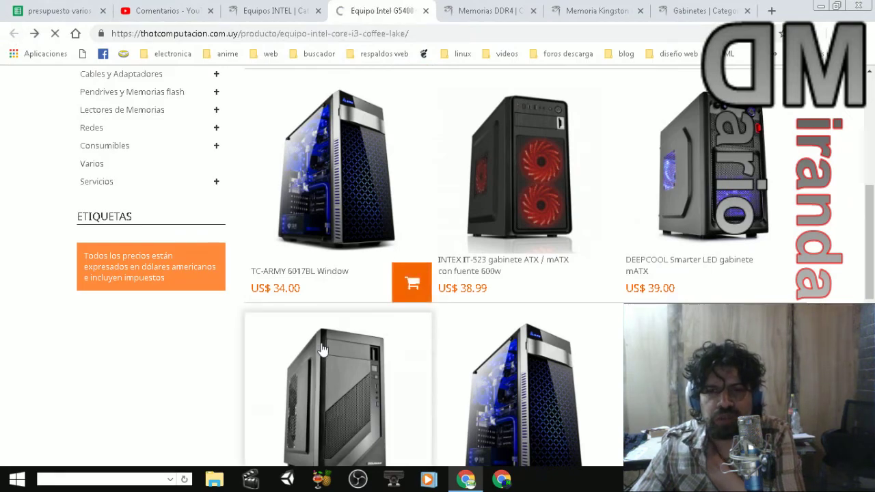
pyautogui.scroll(-2, 348, 369)
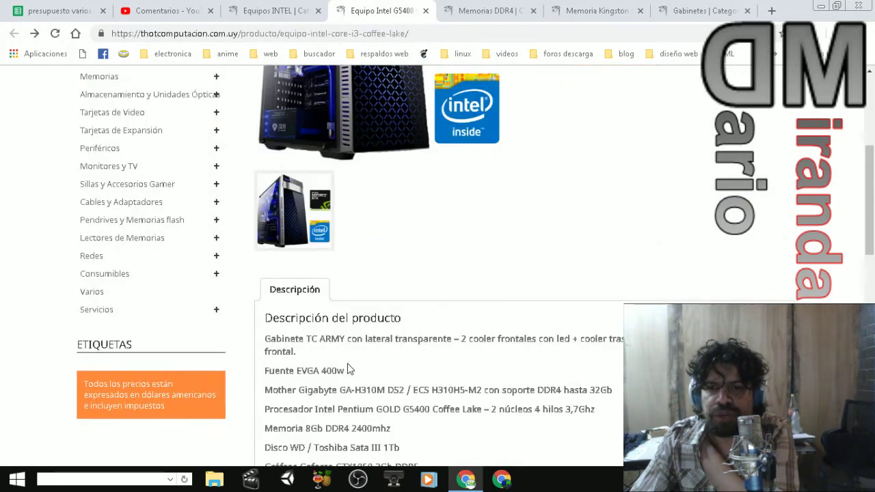
pyautogui.scroll(-1, 347, 369)
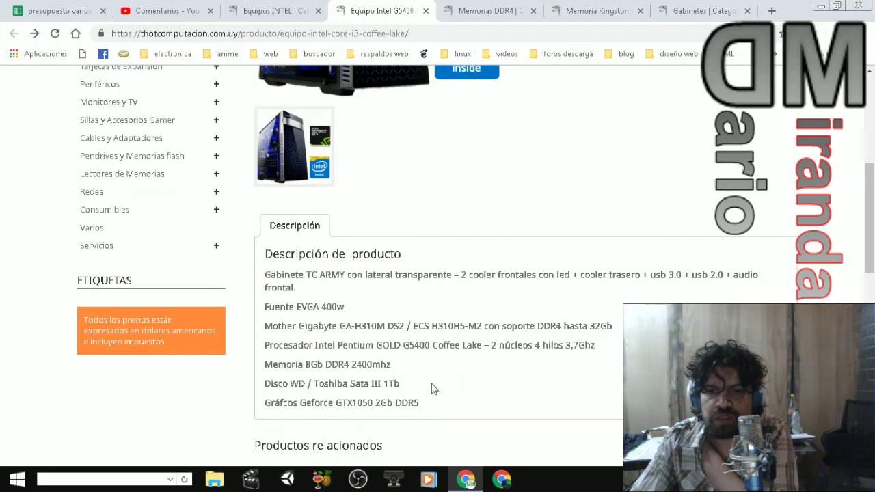
pyautogui.moveTo(426, 409); pyautogui.dragTo(329, 403)
pyautogui.click(489, 394)
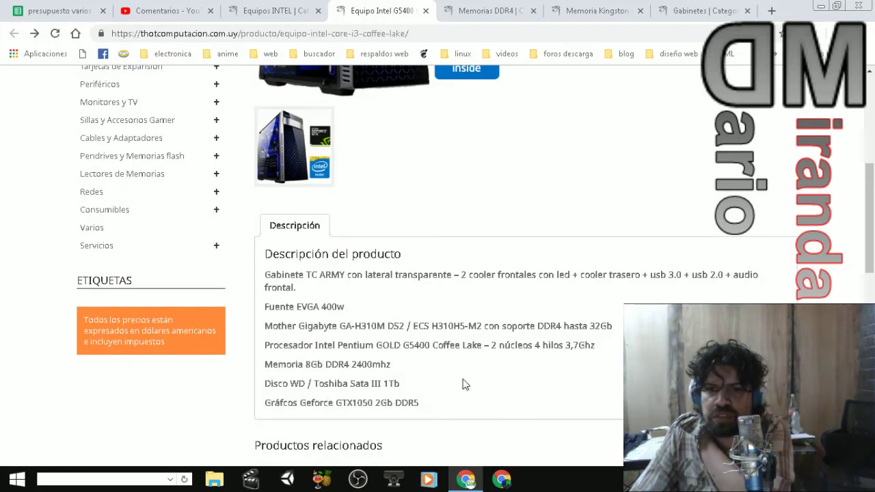
pyautogui.moveTo(350, 308); pyautogui.dragTo(266, 309)
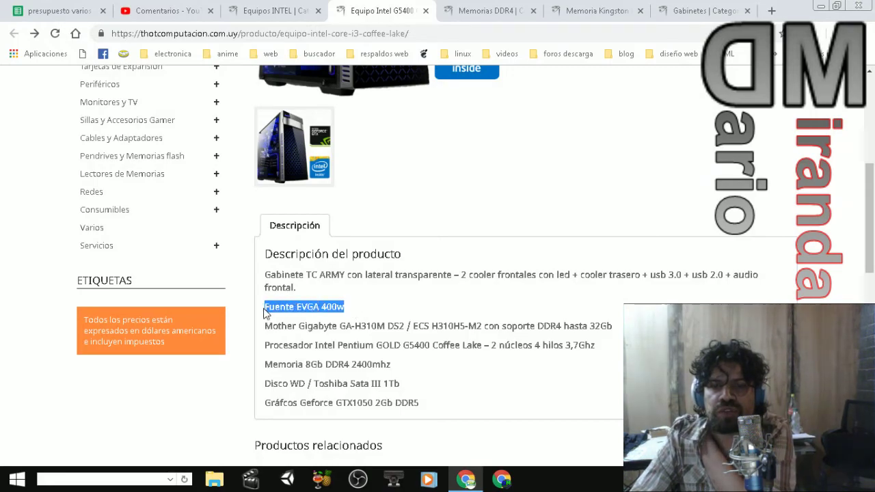
pyautogui.click(367, 315)
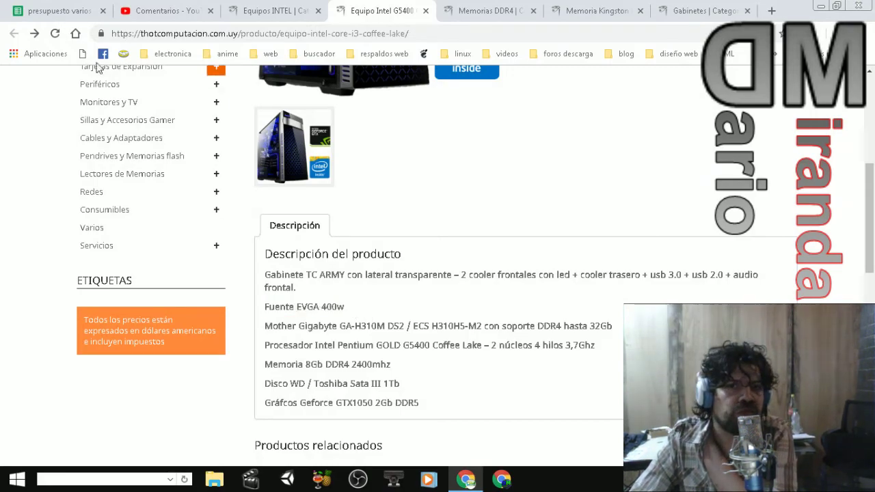
# - Compare the GIGABYTE GeForce GTX1050 entry in the budget spreadsheet with the G5400 Gamer computer's component list
pyautogui.click(57, 12)
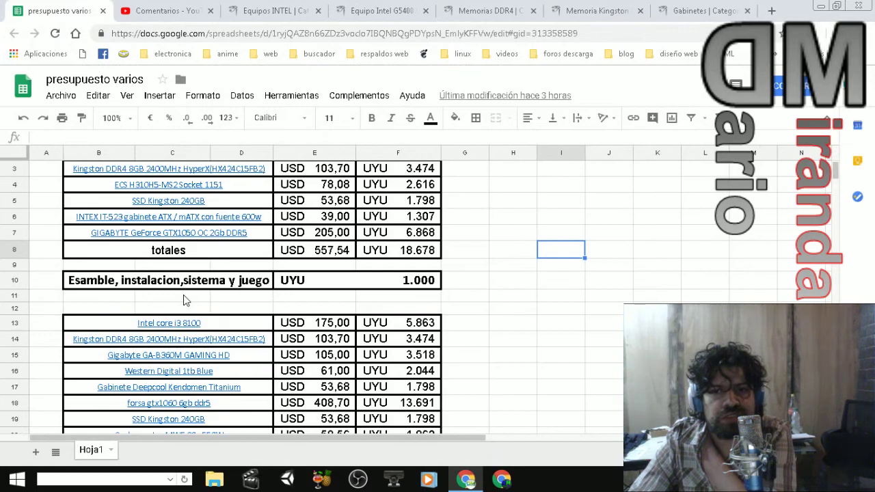
pyautogui.click(195, 236)
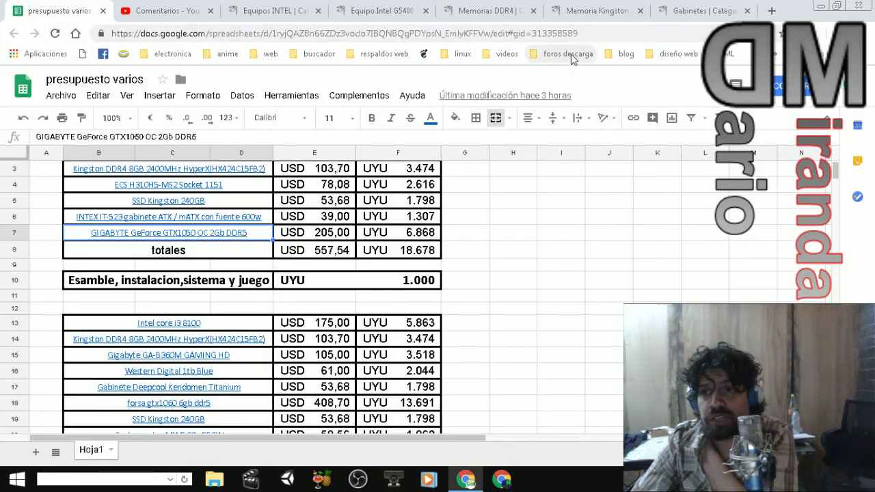
pyautogui.click(403, 15)
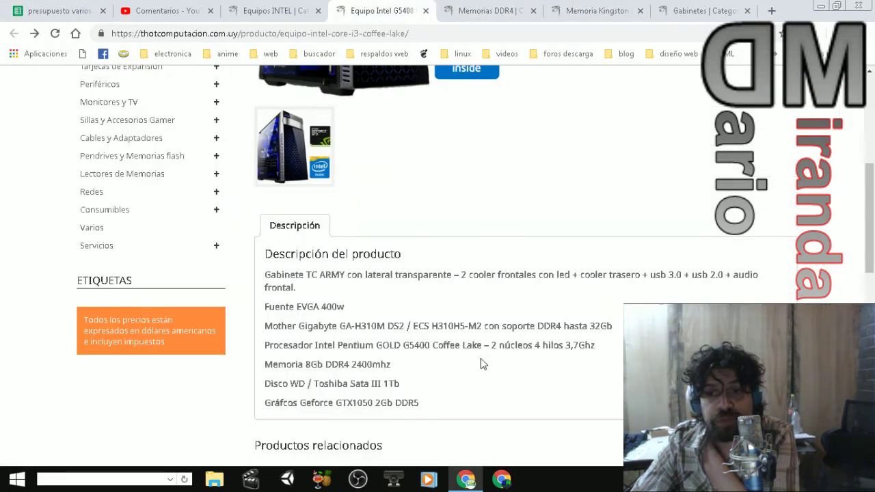
pyautogui.scroll(-1, 478, 387)
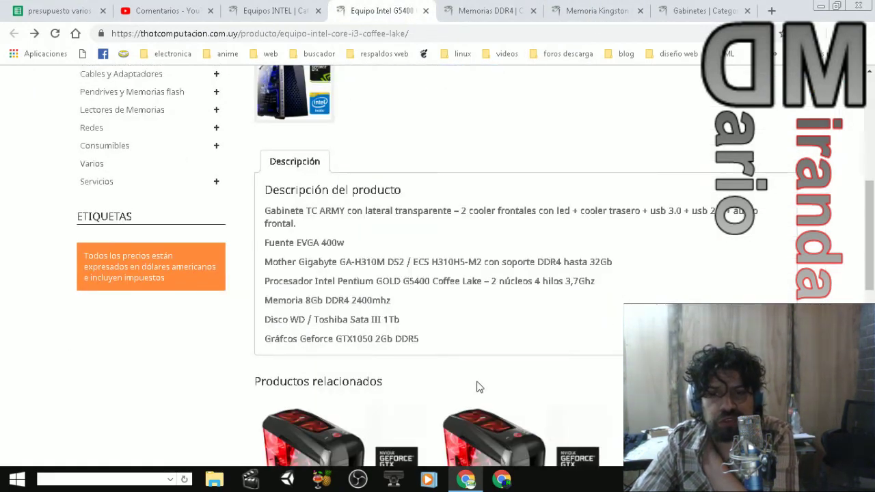
pyautogui.click(77, 10)
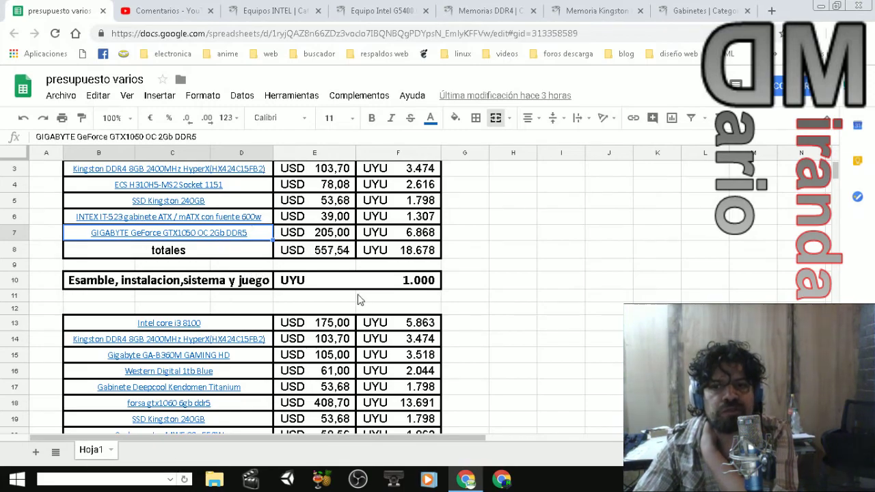
# - Glance over the open memory pages and check the price of the G5400 Gamer computer
pyautogui.click(601, 11)
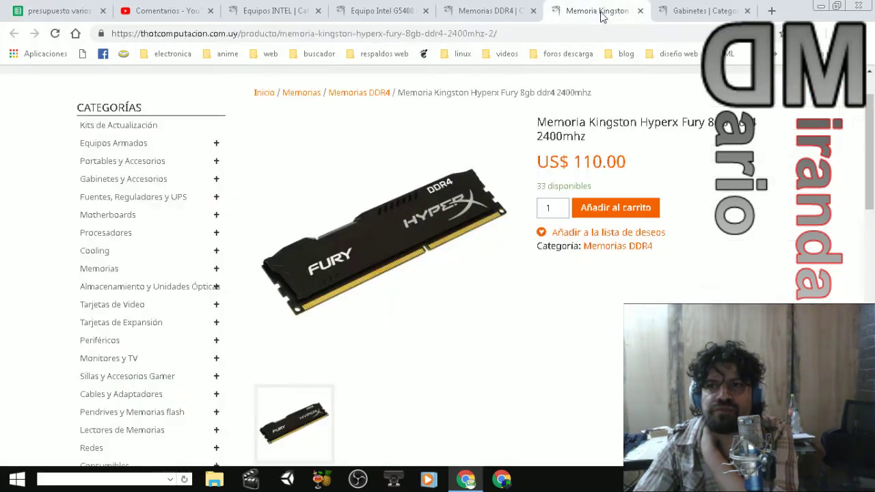
pyautogui.click(481, 12)
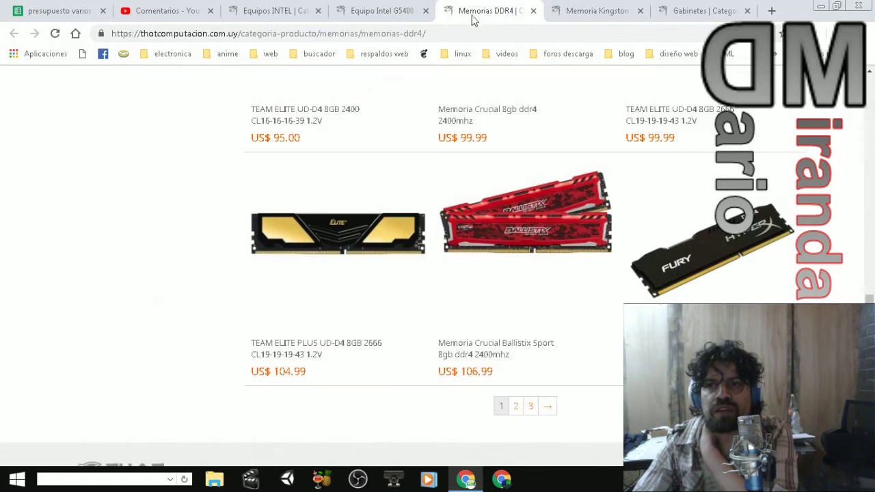
pyautogui.click(373, 10)
pyautogui.scroll(5, 506, 265)
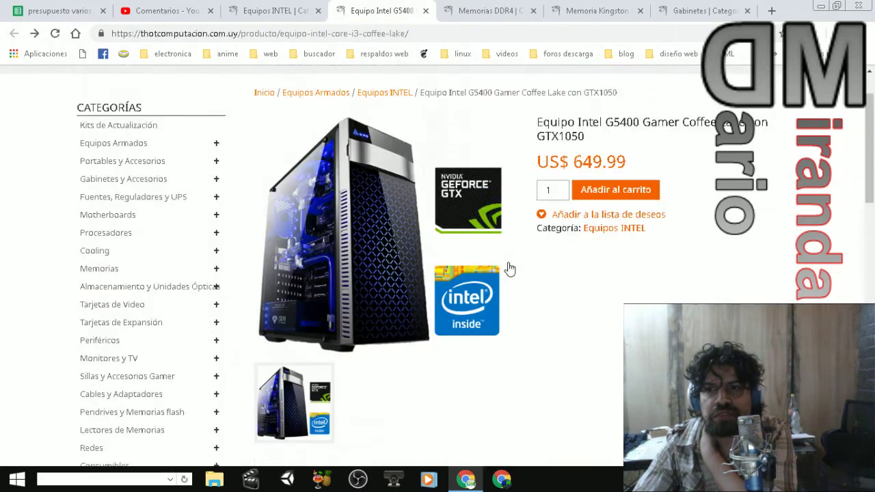
# - Review the parts and totals of the i3 8100 build in the spreadsheet, and return to the Pentium G5400 table
pyautogui.click(80, 11)
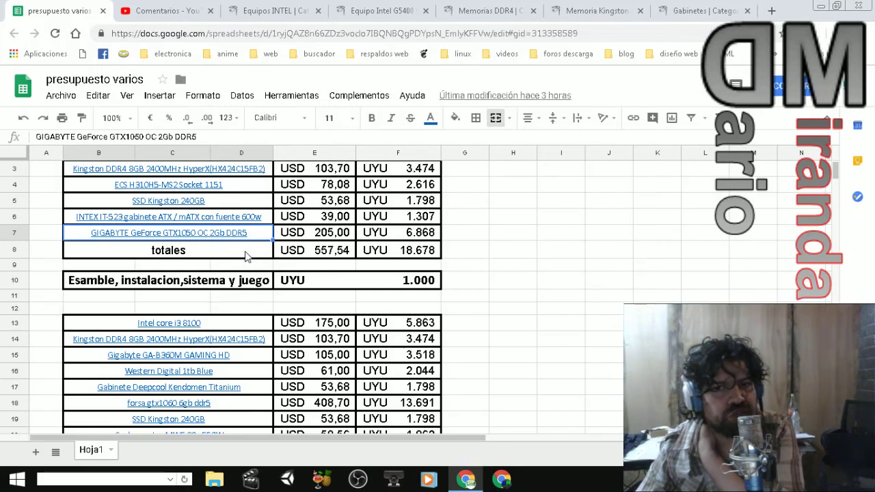
pyautogui.scroll(-1, 212, 261)
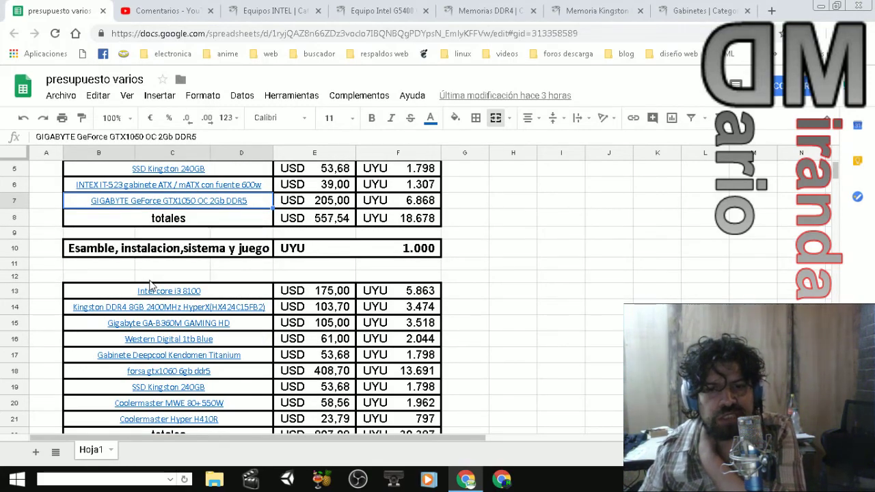
pyautogui.moveTo(239, 363)
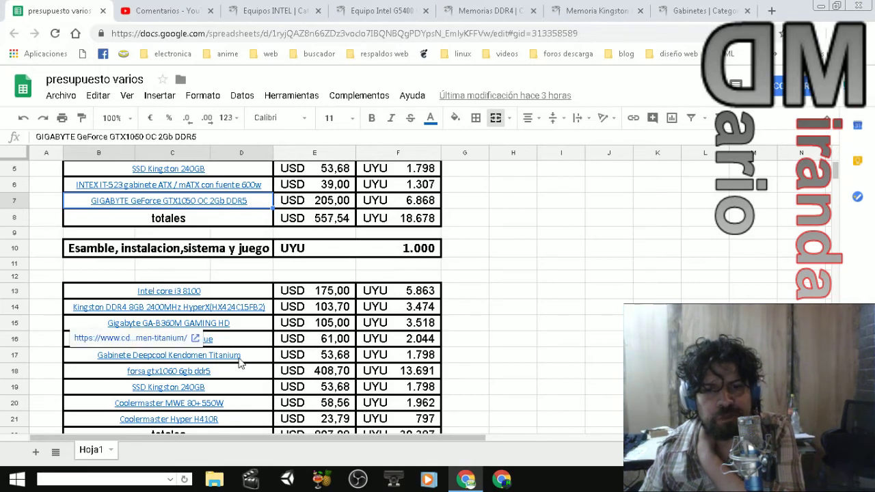
pyautogui.scroll(-1, 239, 362)
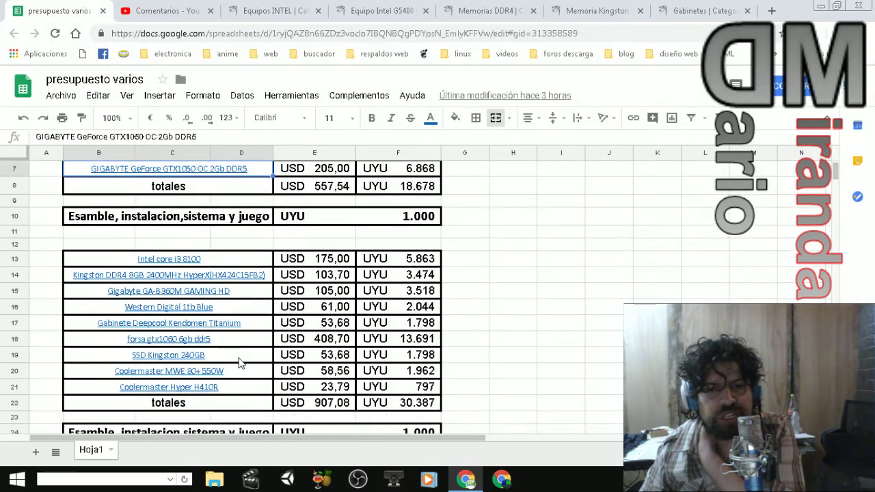
pyautogui.moveTo(241, 382)
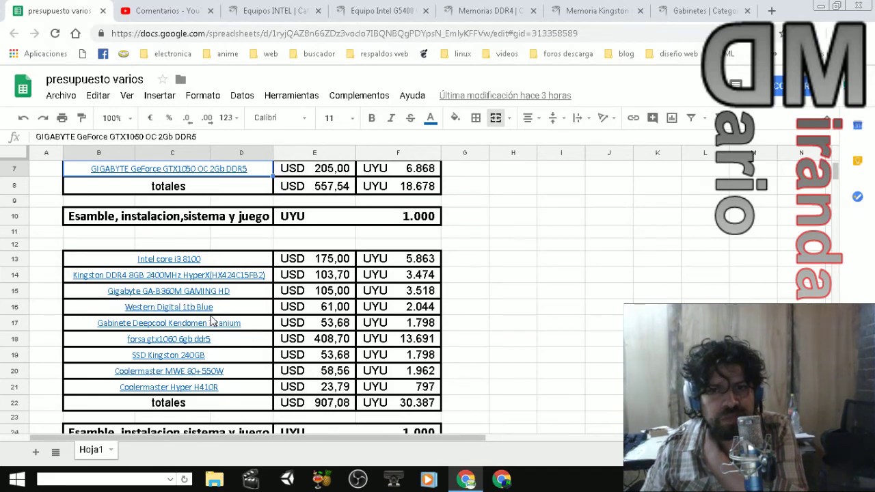
pyautogui.scroll(3, 214, 320)
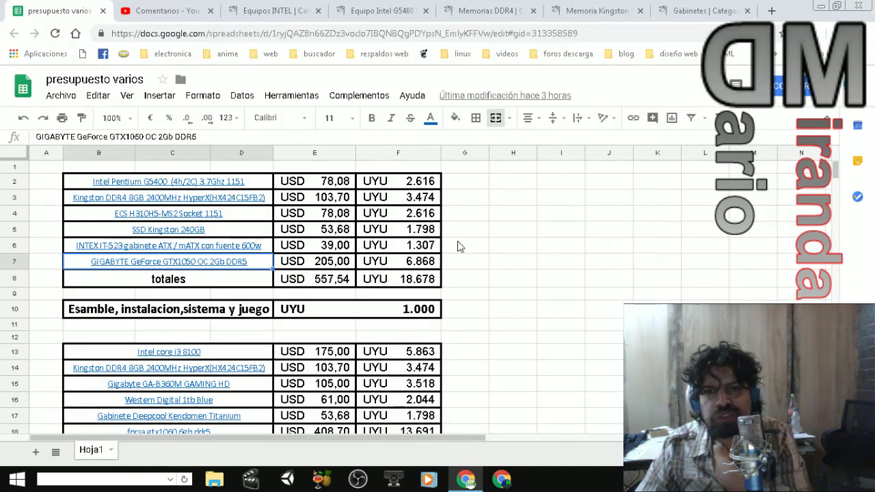
pyautogui.click(508, 246)
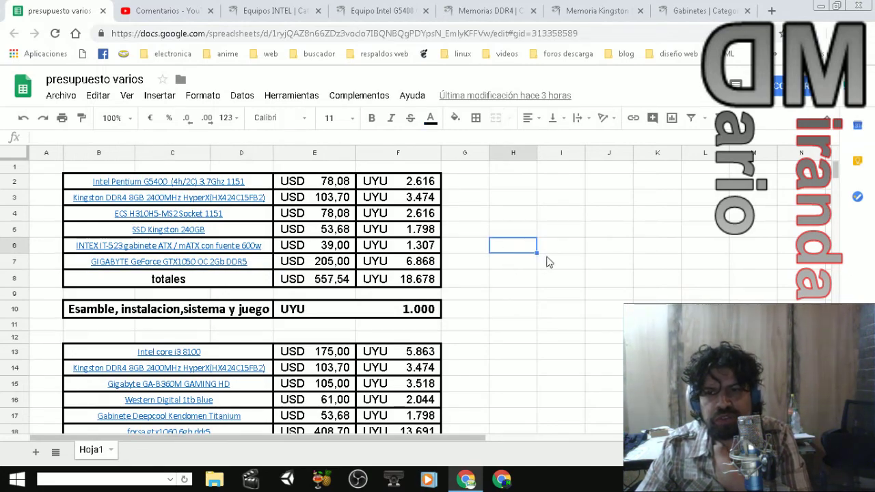
# - Open the Calculator, place it beside the spreadsheet tables, and calculate 557 - 39 + 111 for the G5400 build
pyautogui.click(19, 484)
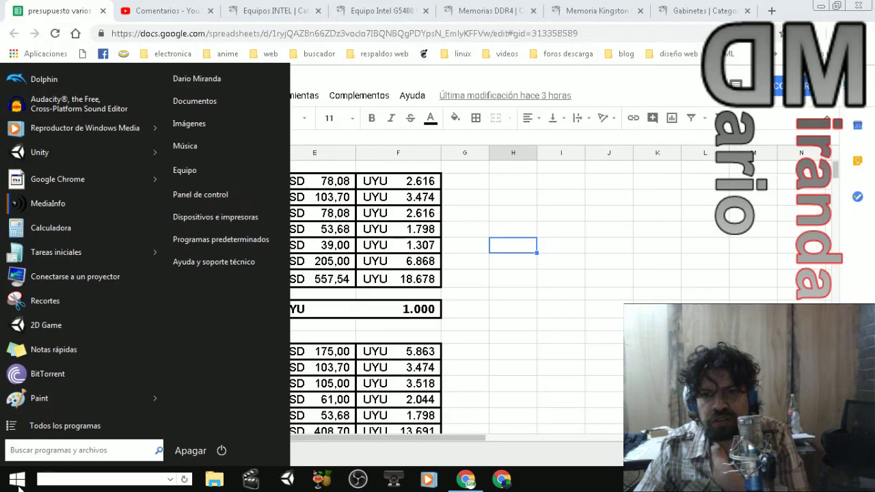
pyautogui.click(42, 229)
pyautogui.doubleClick(399, 271)
pyautogui.click(374, 250)
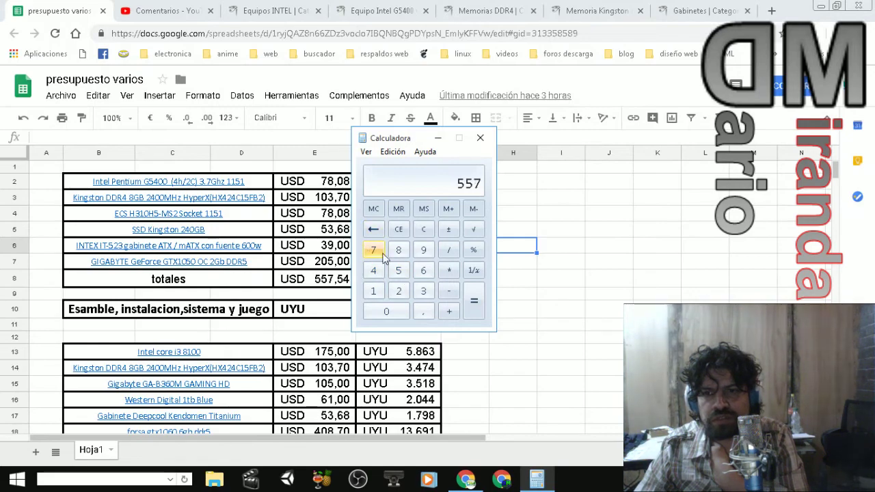
pyautogui.click(449, 292)
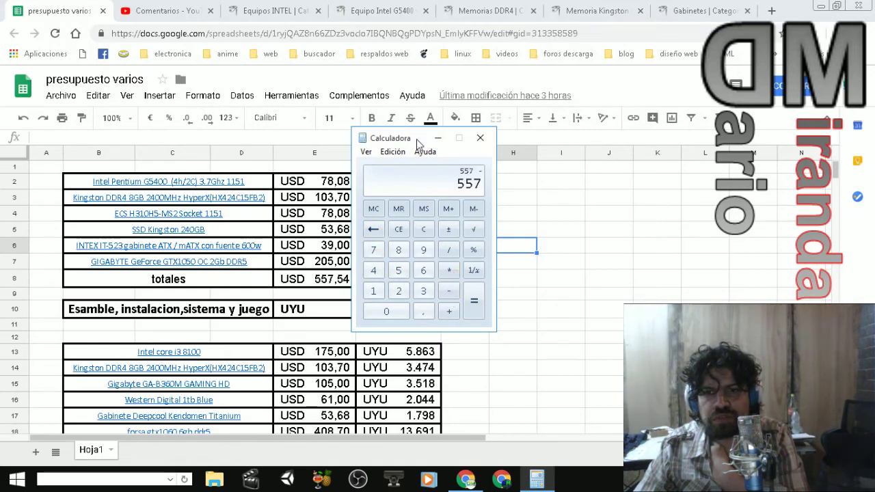
pyautogui.moveTo(419, 144); pyautogui.dragTo(585, 192)
pyautogui.click(596, 342)
pyautogui.click(589, 299)
pyautogui.click(614, 362)
pyautogui.doubleClick(539, 342)
pyautogui.click(541, 343)
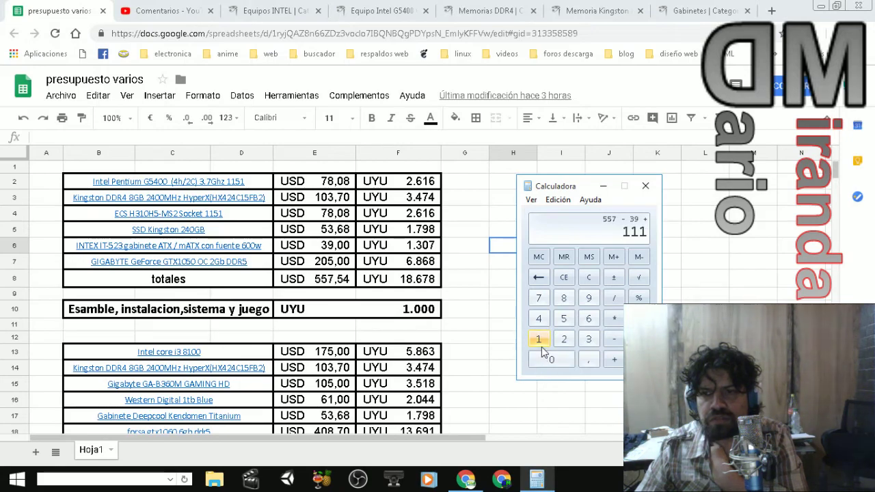
pyautogui.press('Return')
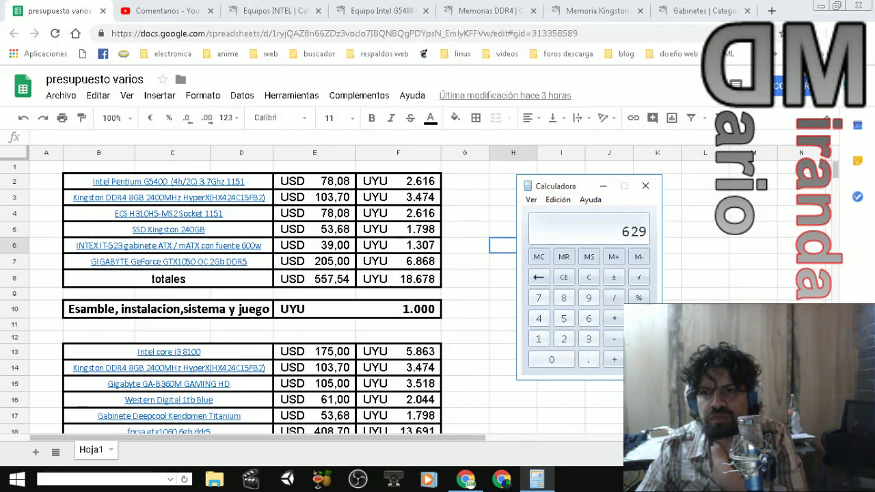
# - Compare the calculated total with the G5400 Gamer computer's price, and examine its product description
pyautogui.click(377, 11)
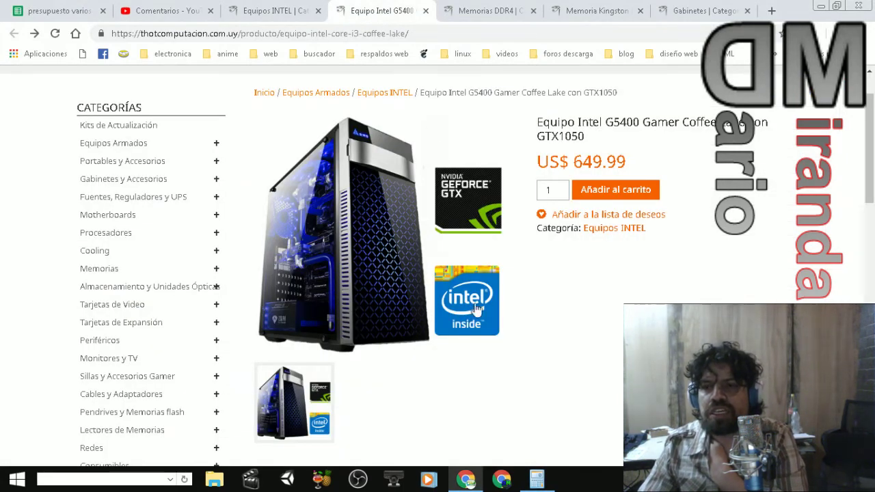
pyautogui.click(538, 481)
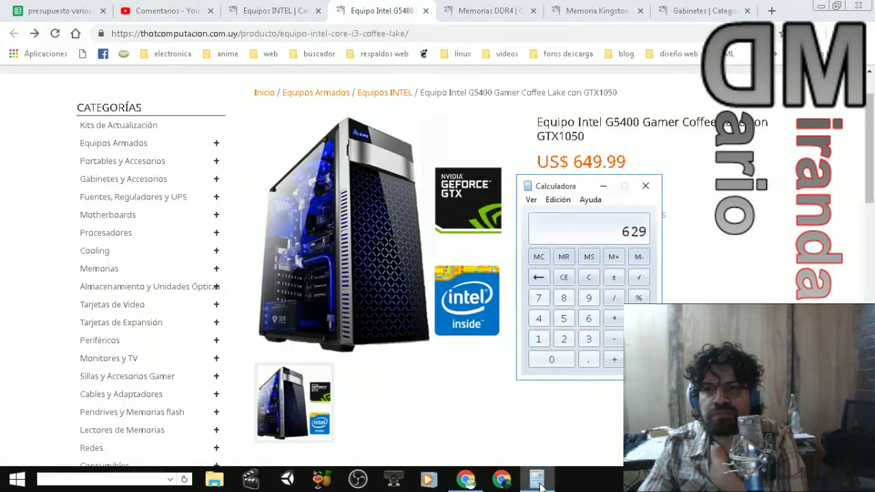
pyautogui.click(411, 398)
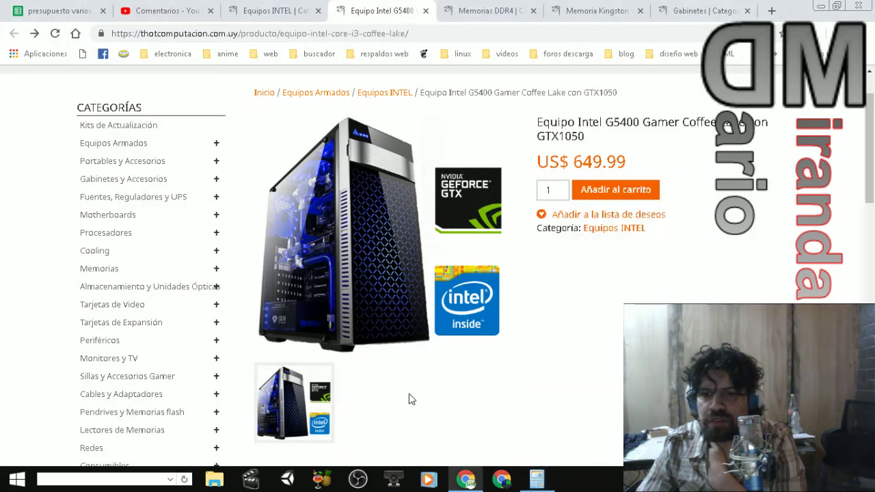
pyautogui.scroll(-3, 410, 396)
pyautogui.scroll(-1, 410, 396)
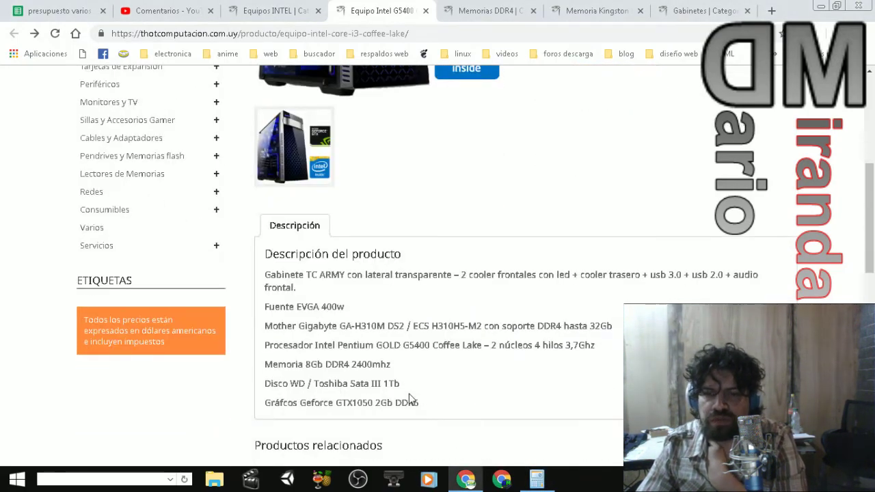
# - Check the G5400 Gamer computer's page against the Pentium G5400 and i3 8100 parts tables in the spreadsheet
pyautogui.scroll(3, 410, 398)
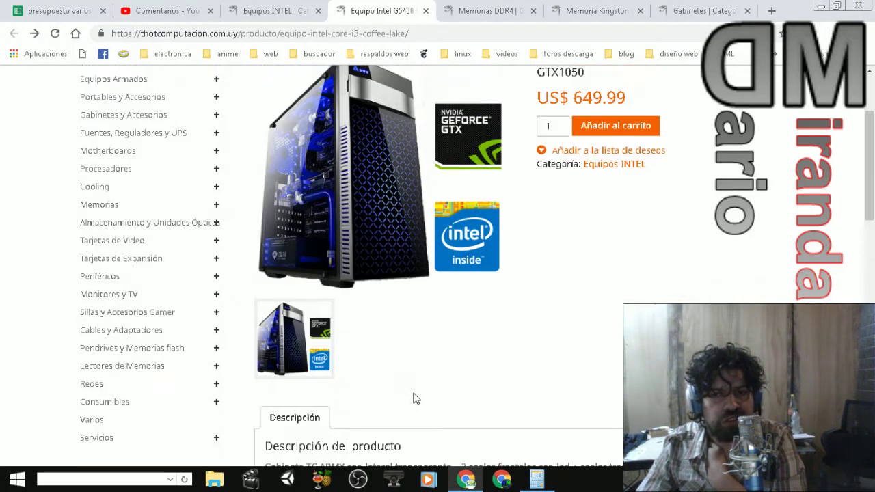
pyautogui.scroll(-1, 415, 396)
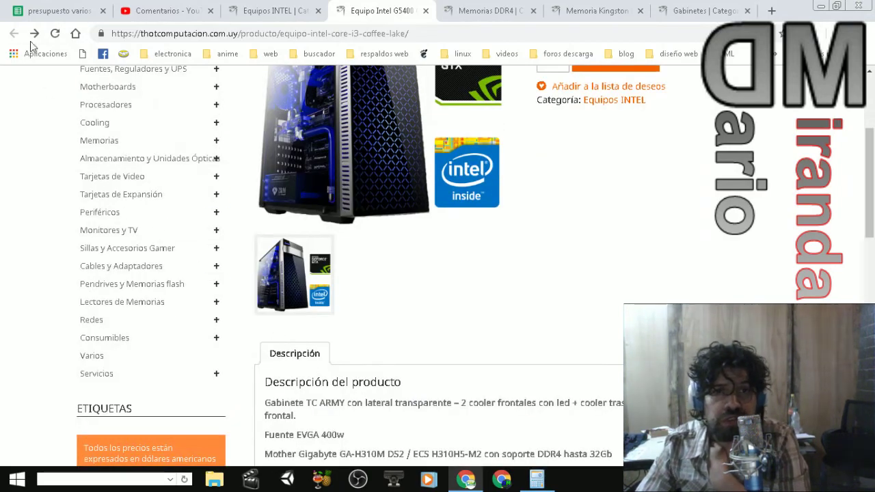
pyautogui.click(48, 20)
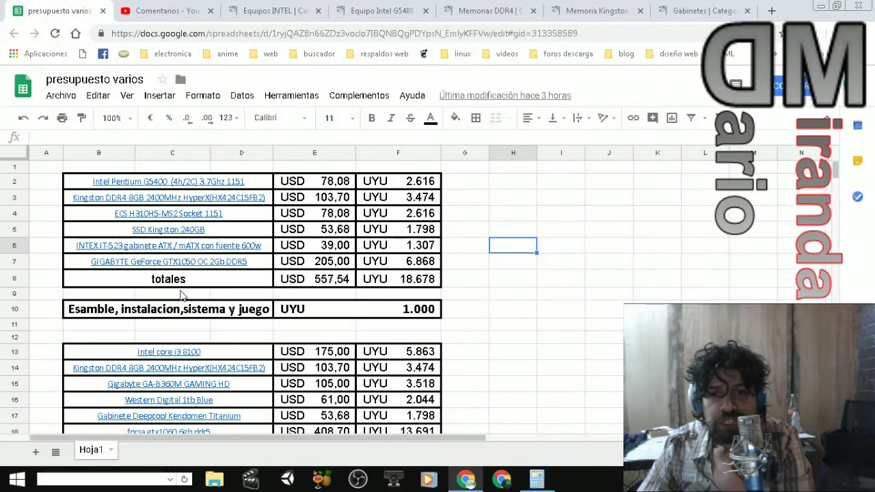
pyautogui.scroll(-2, 181, 293)
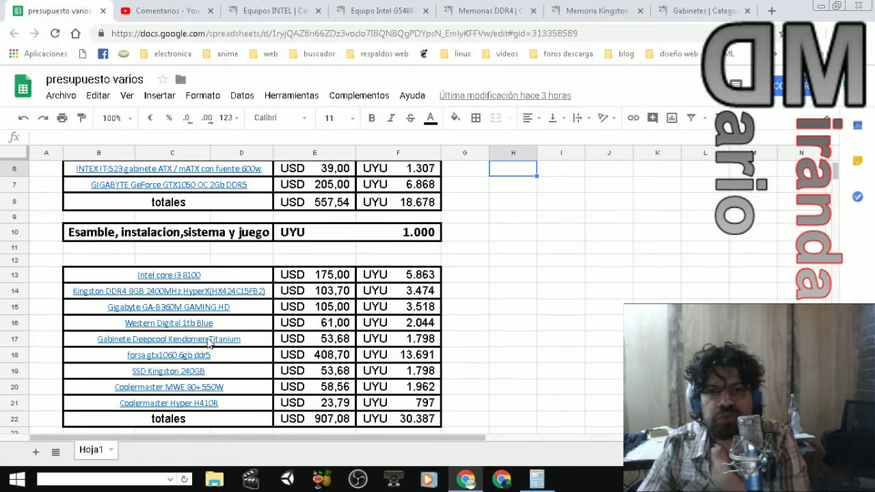
pyautogui.moveTo(150, 343)
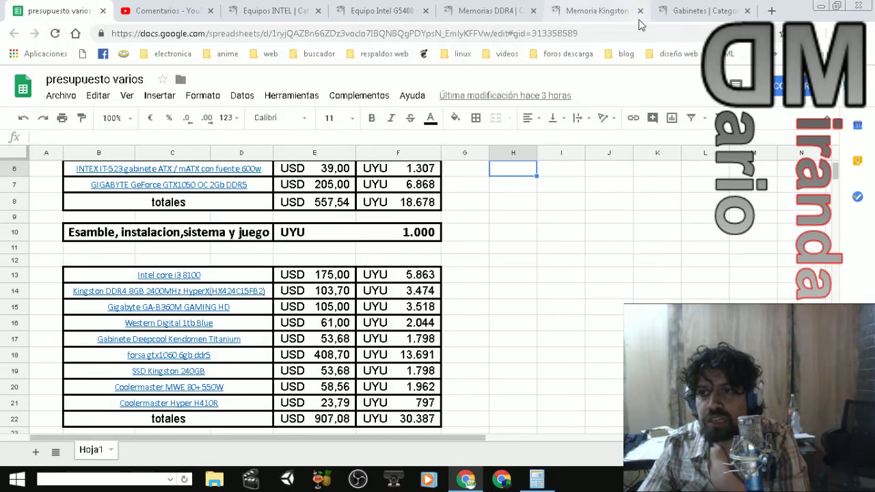
# - Browse the Gabinetes product list for the TC-ARMY case used in the G5400 Gamer computer and compare the case prices
pyautogui.click(686, 12)
pyautogui.scroll(-2, 540, 287)
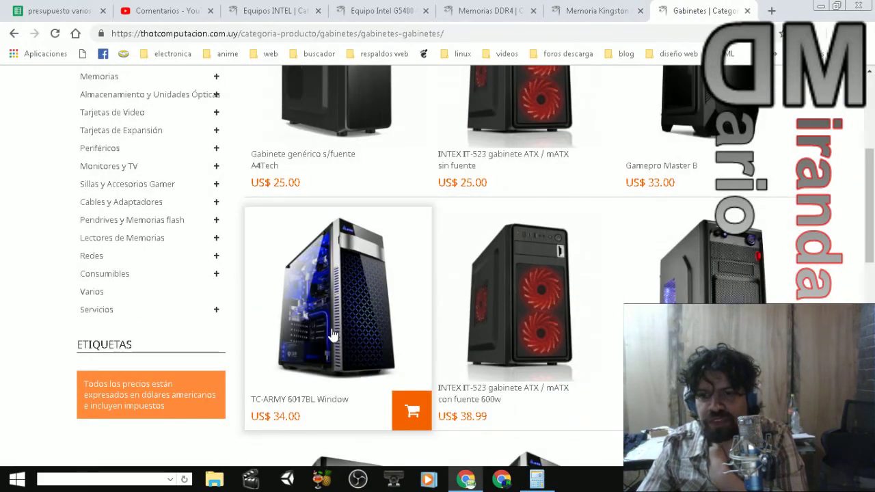
pyautogui.scroll(-4, 333, 335)
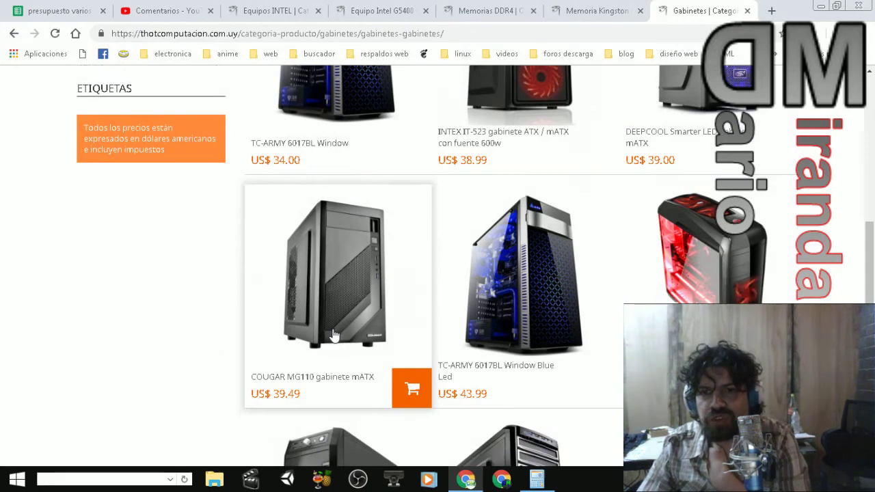
pyautogui.scroll(4, 333, 334)
pyautogui.scroll(-2, 333, 334)
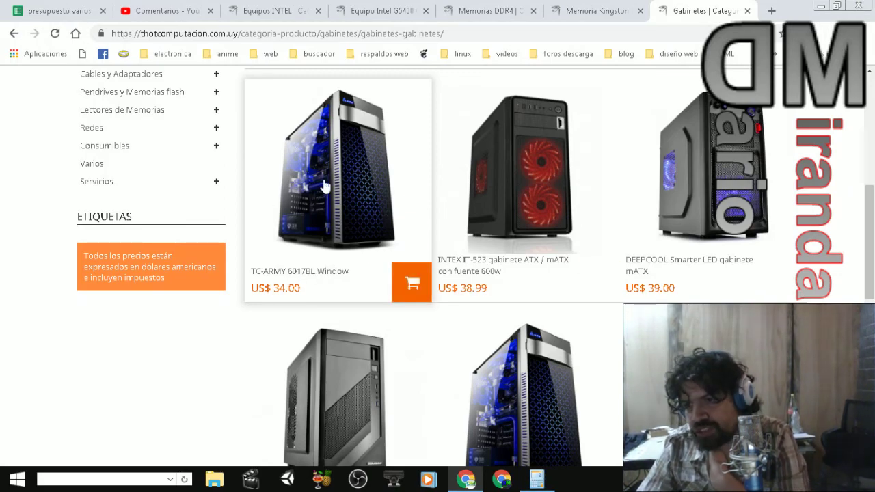
pyautogui.scroll(-4, 359, 246)
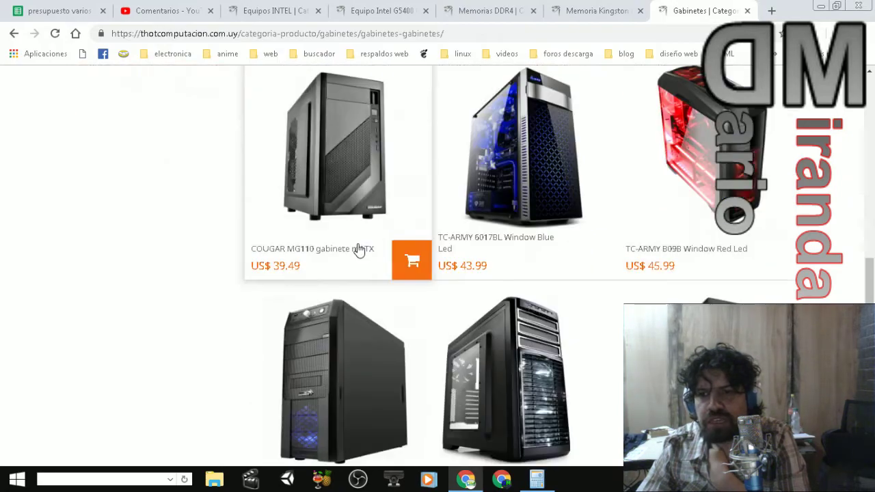
pyautogui.scroll(8, 359, 250)
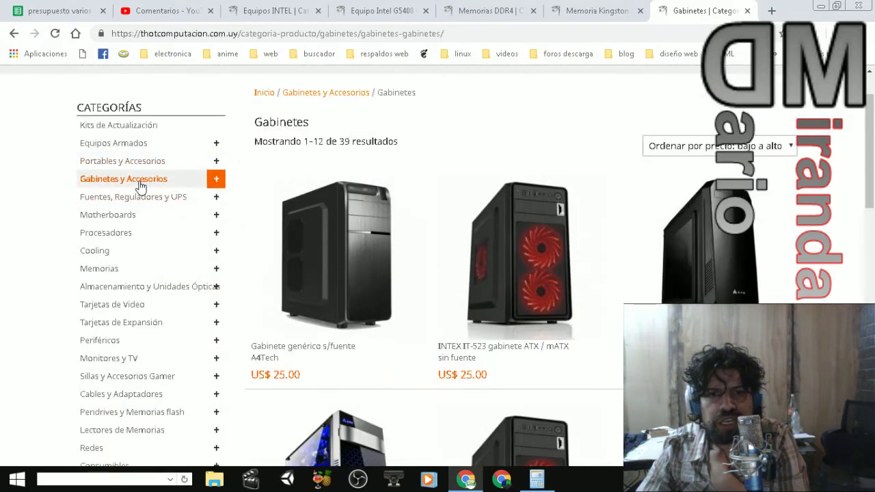
# - Look up the price of the Evga Fuente 400w in the Fuentes category, and return to the TC-ARMY 6017BL Window case
pyautogui.moveTo(168, 203)
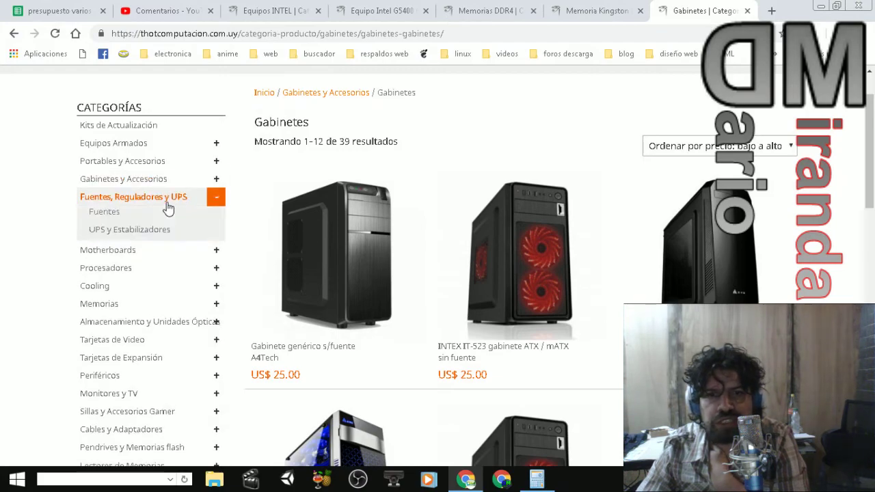
pyautogui.click(149, 218)
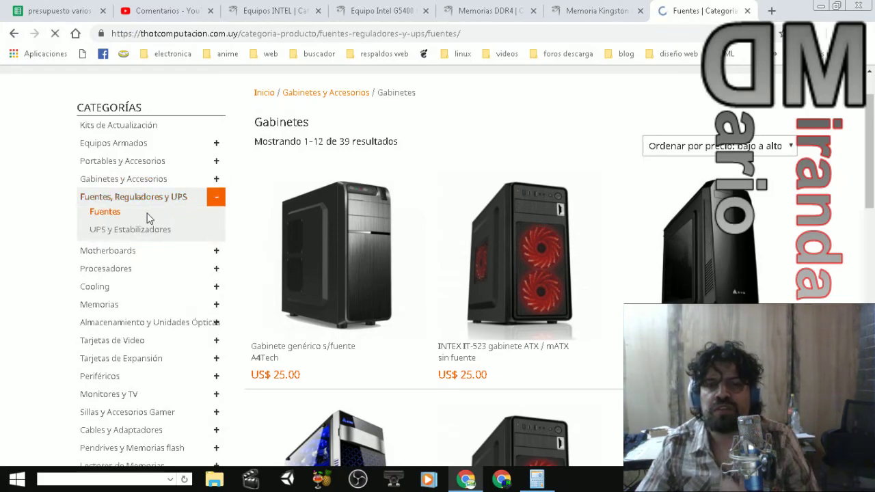
pyautogui.scroll(-3, 241, 233)
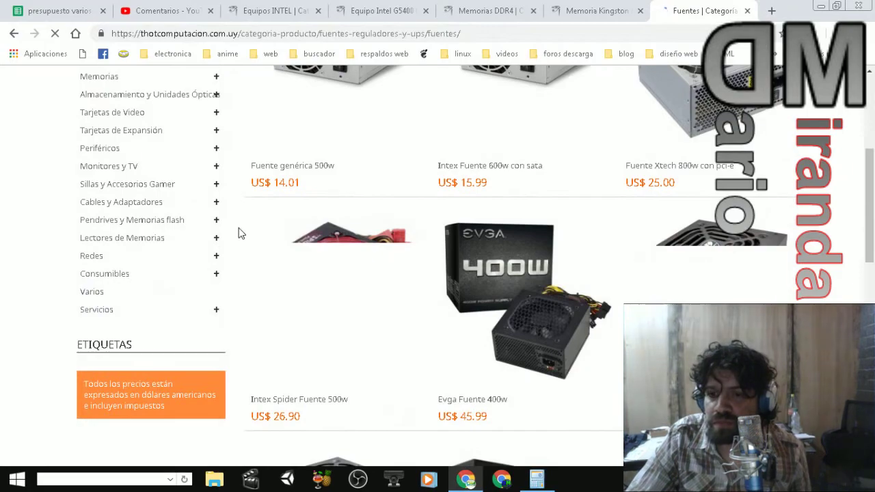
pyautogui.scroll(-1, 422, 295)
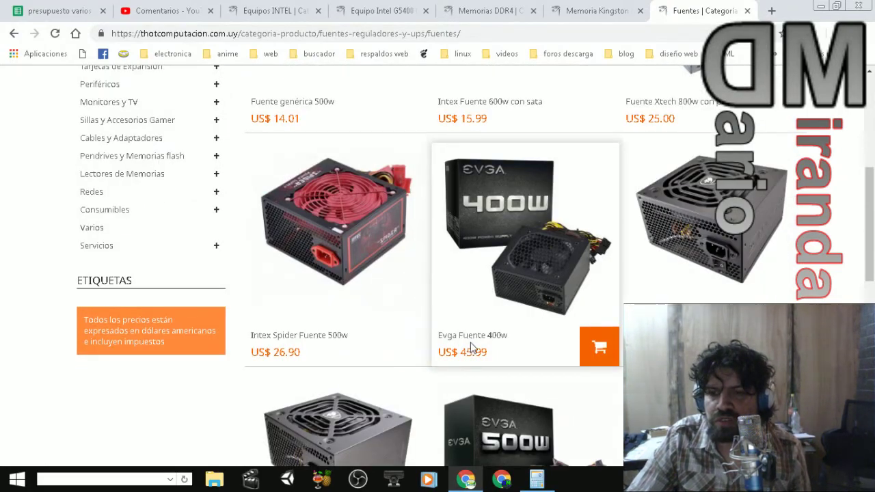
pyautogui.click(14, 34)
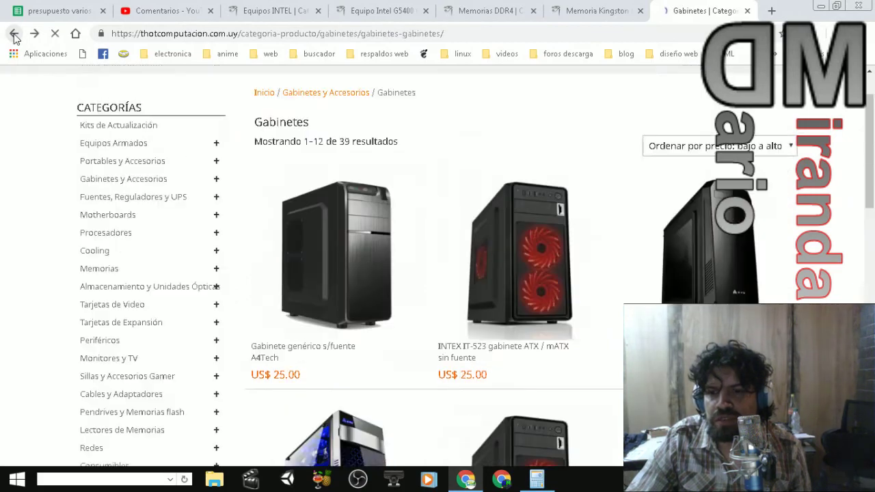
pyautogui.scroll(-1, 212, 220)
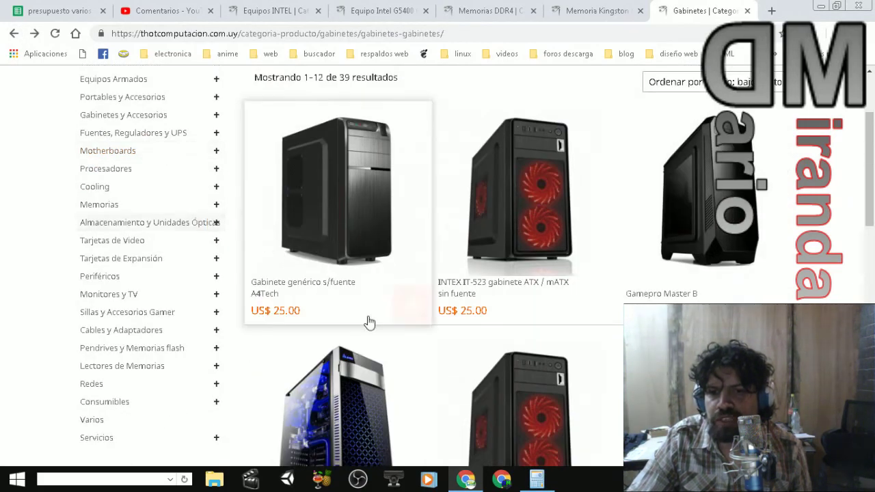
pyautogui.scroll(-2, 437, 357)
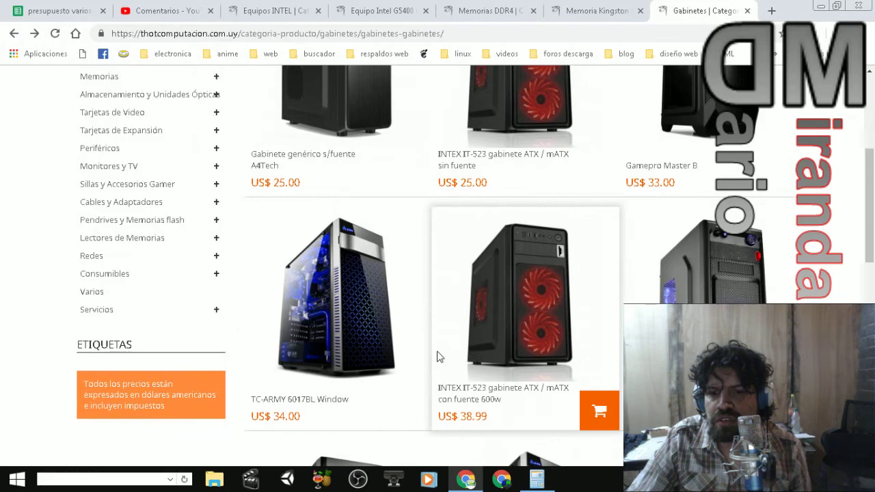
# - Clear the Calculator and add the power supply and case prices as 46 + 34
pyautogui.click(537, 478)
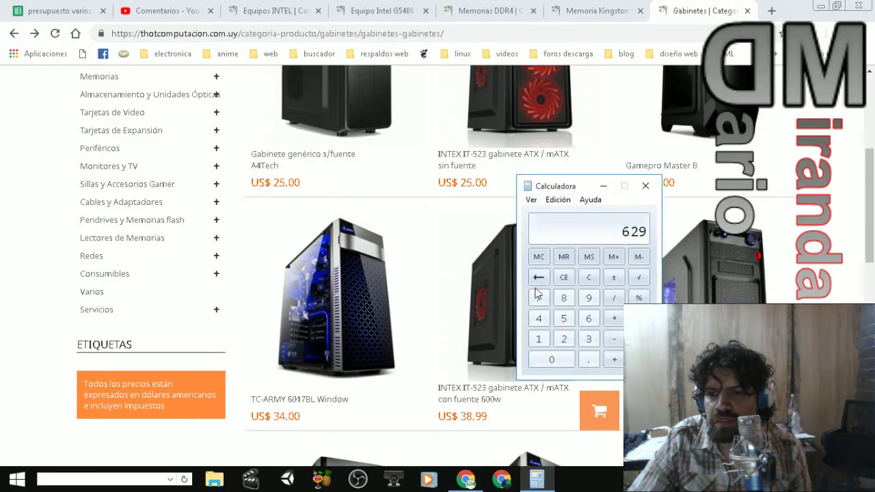
pyautogui.click(564, 278)
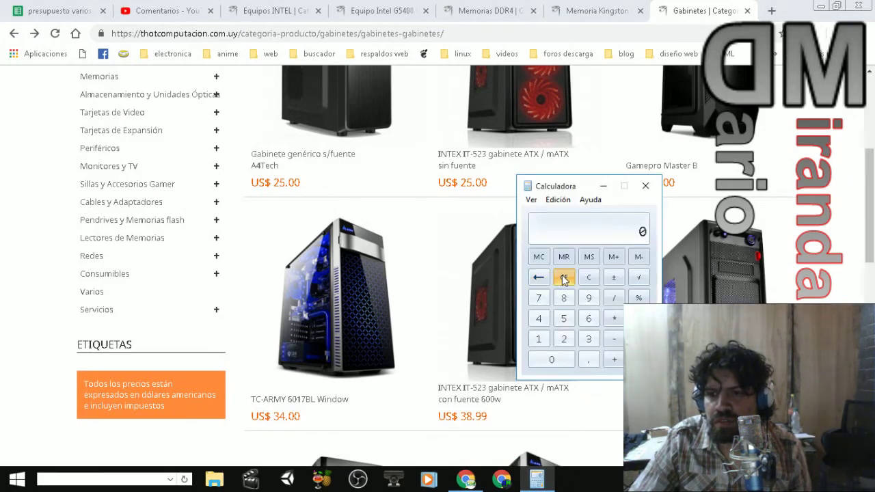
pyautogui.click(539, 319)
pyautogui.click(596, 322)
pyautogui.click(614, 360)
pyautogui.click(589, 340)
pyautogui.click(539, 319)
pyautogui.click(639, 350)
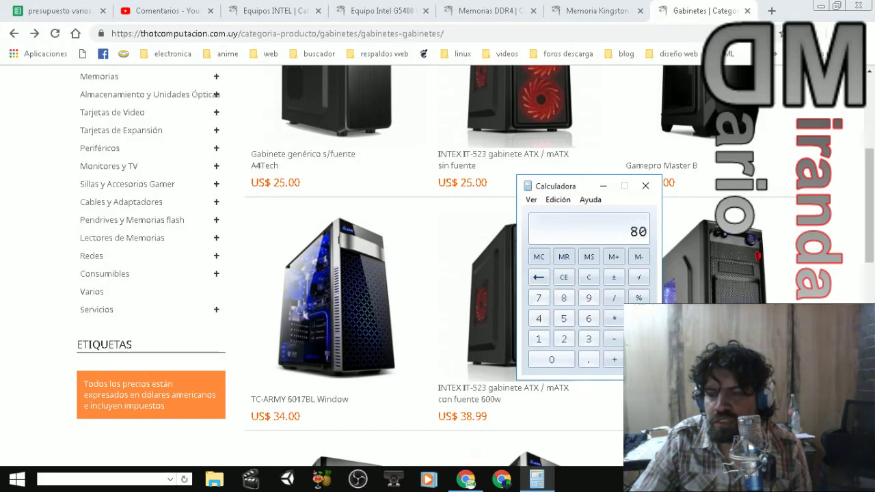
# - Return to the spreadsheet and calculate 80 + 557 - 39 for the G5400 build with the replaced case and power supply
pyautogui.click(65, 12)
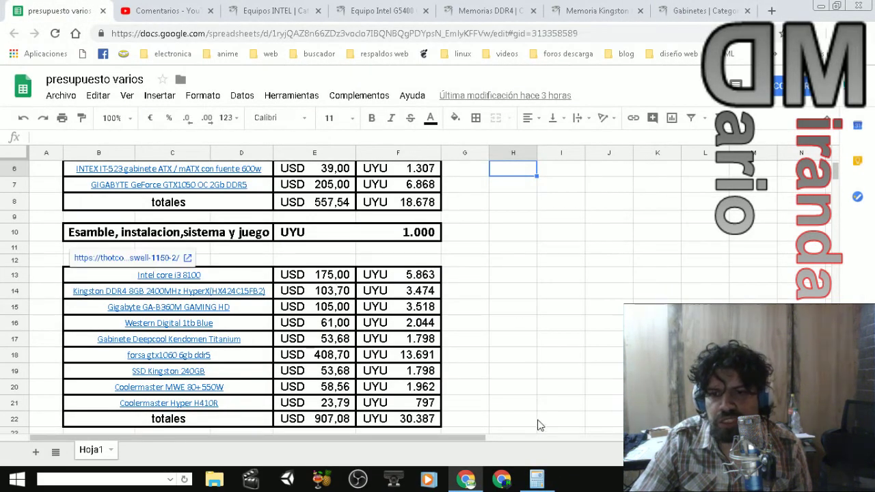
pyautogui.click(538, 480)
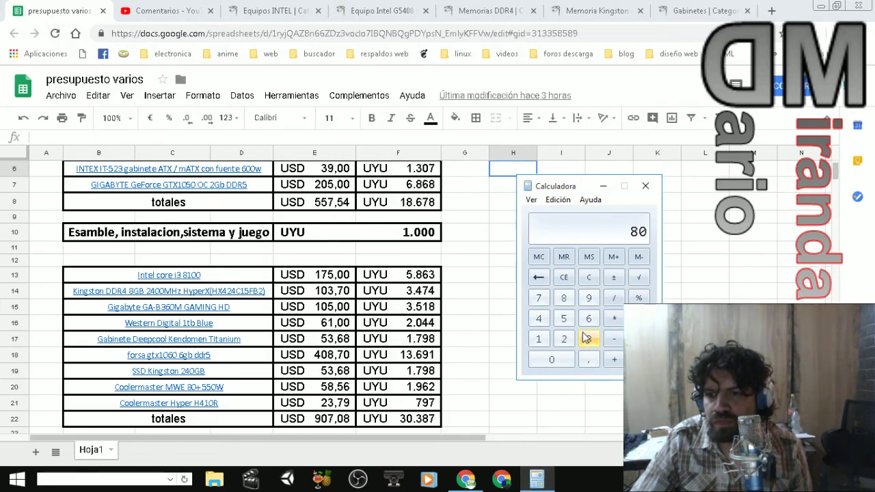
pyautogui.click(564, 319)
pyautogui.click(564, 318)
pyautogui.click(539, 305)
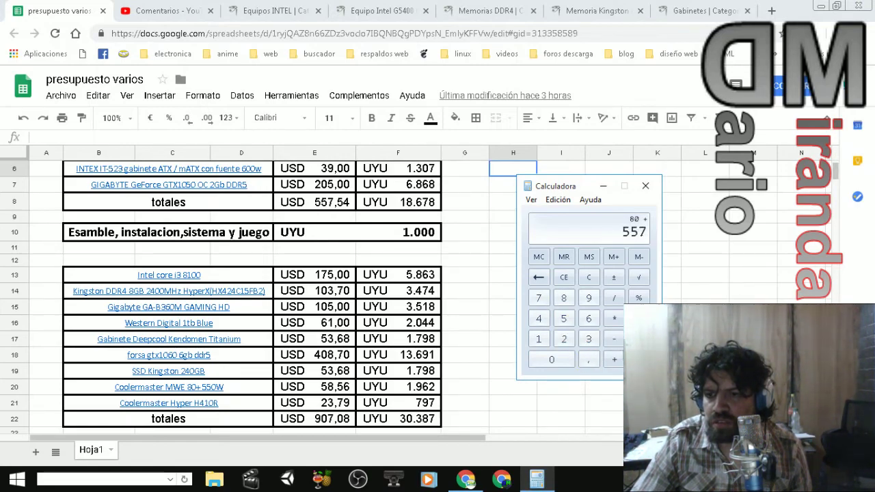
pyautogui.click(619, 346)
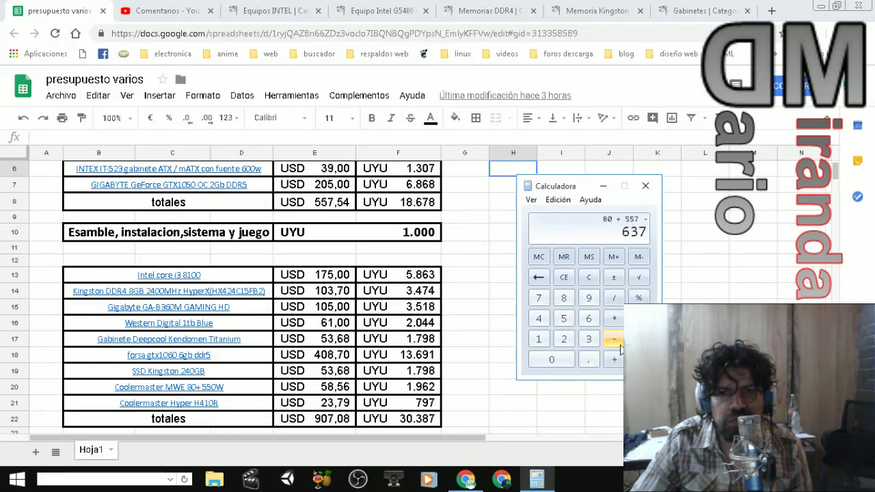
pyautogui.click(589, 339)
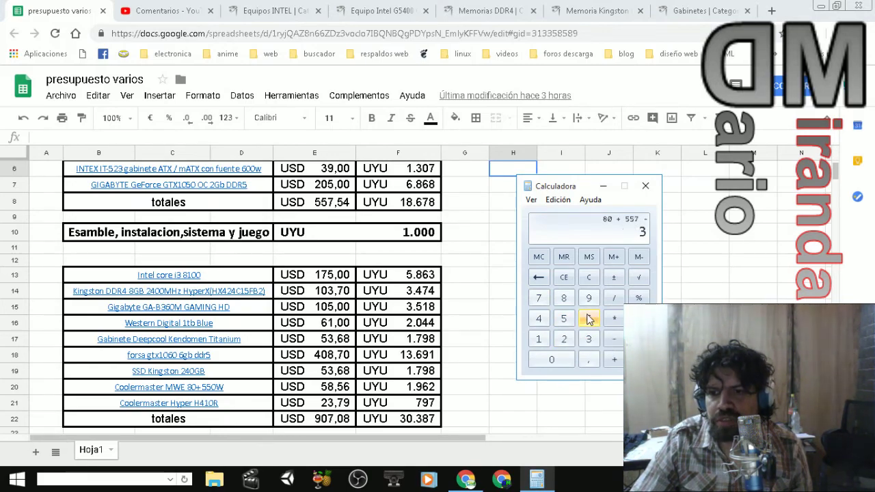
pyautogui.click(588, 298)
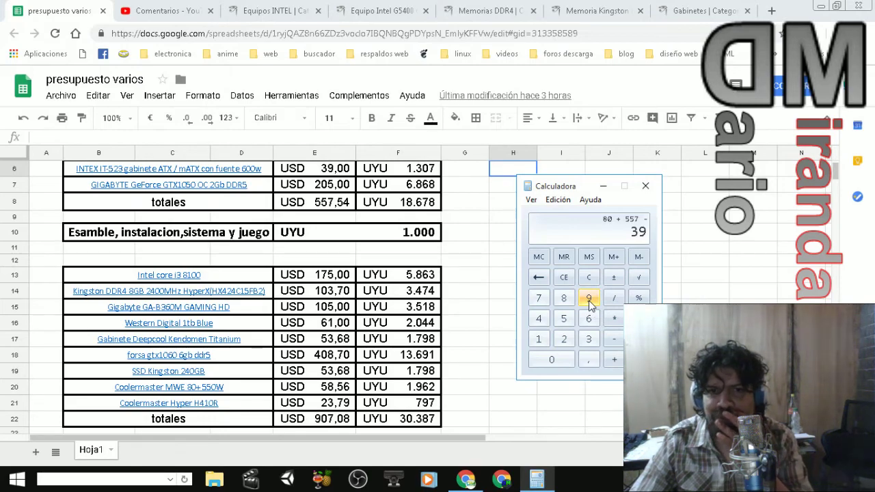
pyautogui.click(639, 349)
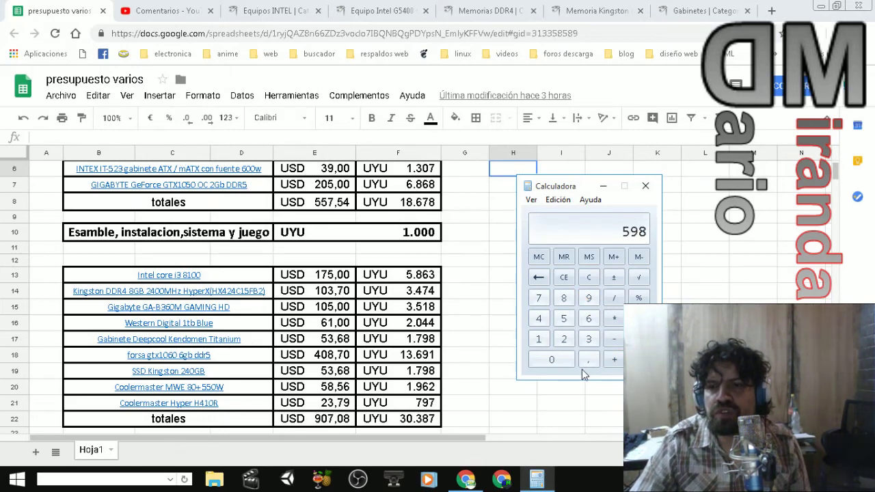
# - Revisit the open memory and case pages, and compare the calculated total with the G5400 Gamer computer's price
pyautogui.click(583, 15)
pyautogui.click(475, 15)
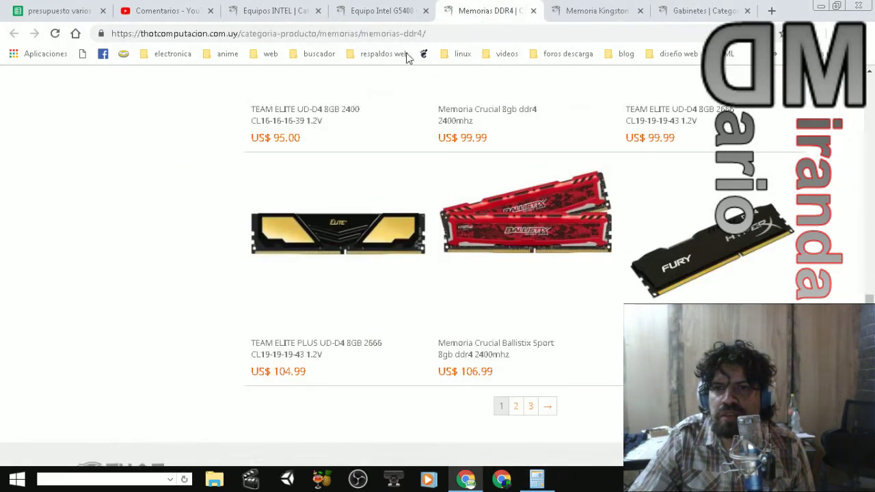
pyautogui.click(384, 8)
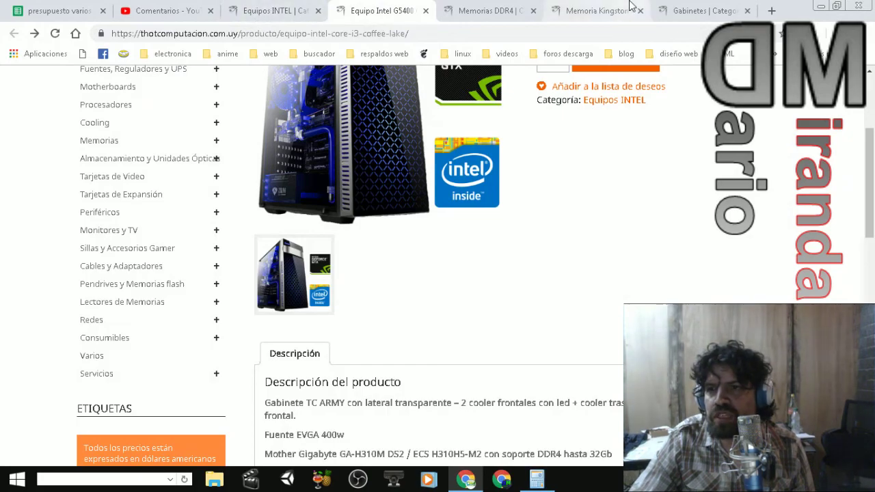
pyautogui.click(689, 11)
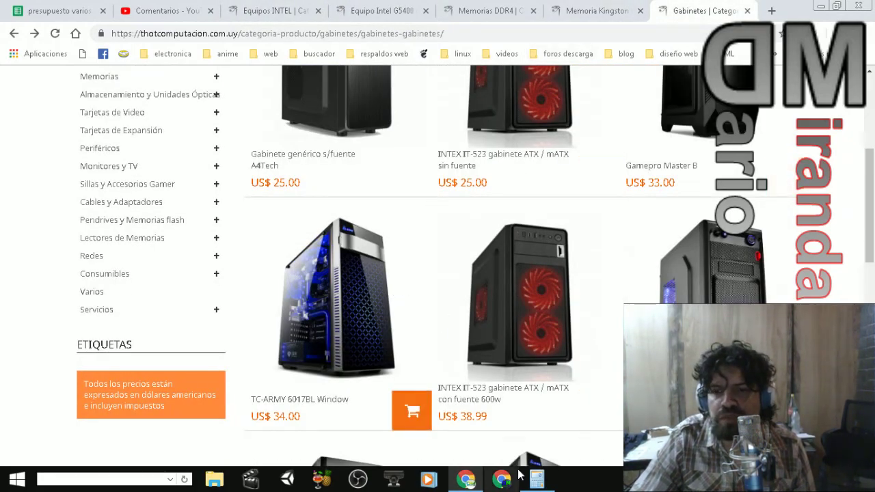
pyautogui.click(400, 8)
pyautogui.scroll(3, 421, 171)
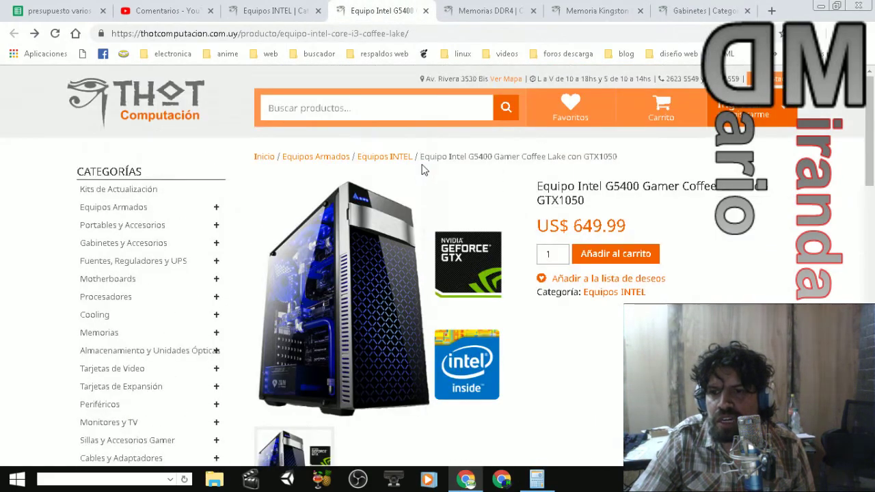
pyautogui.click(538, 481)
pyautogui.click(538, 480)
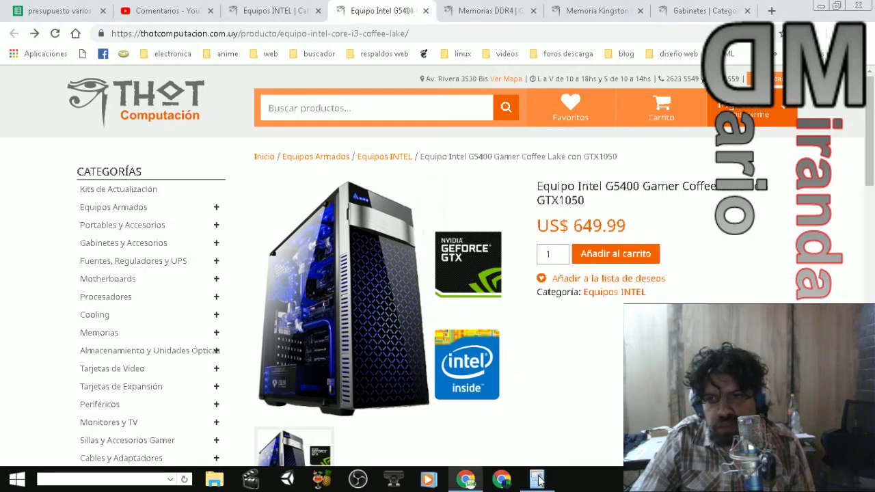
# - Close the G5400 Gamer computer's page and review the i3 8100 build's parts table in the spreadsheet
pyautogui.click(425, 12)
pyautogui.click(300, 12)
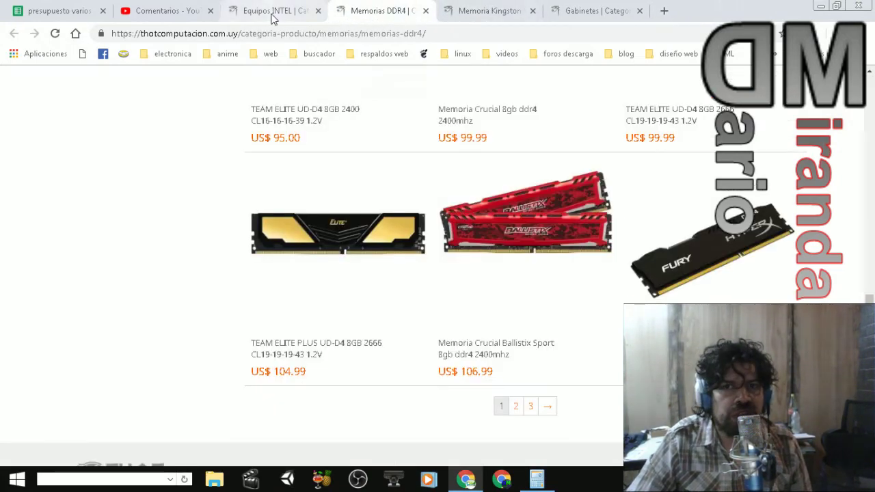
pyautogui.click(61, 11)
pyautogui.scroll(-1, 181, 265)
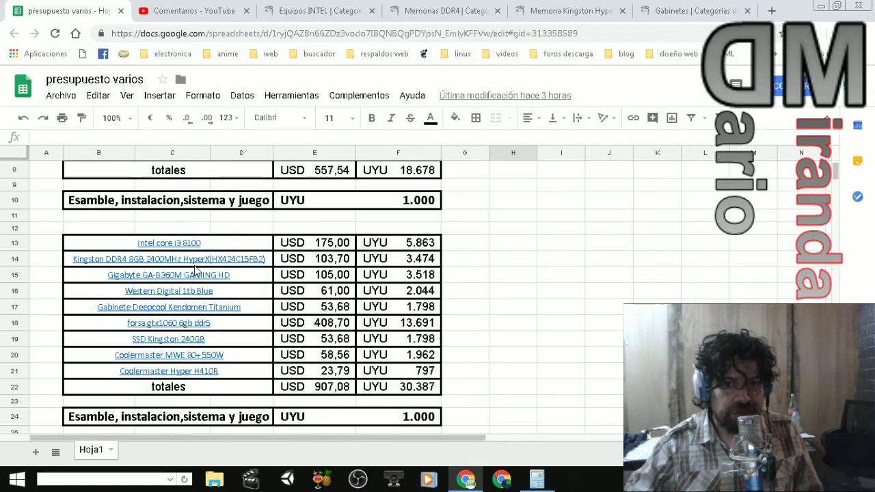
pyautogui.moveTo(195, 274)
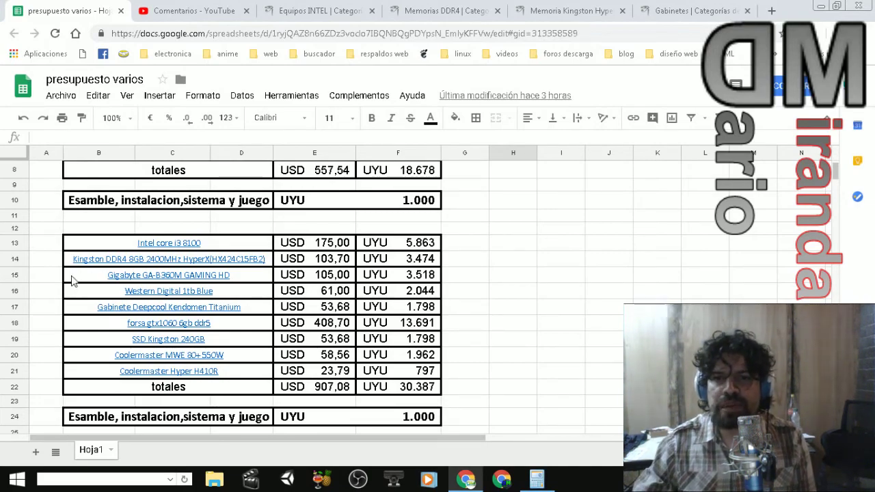
# - Review the i3 8100 build's parts and prices in the spreadsheet alongside the G5400 build's total
pyautogui.scroll(1, 348, 209)
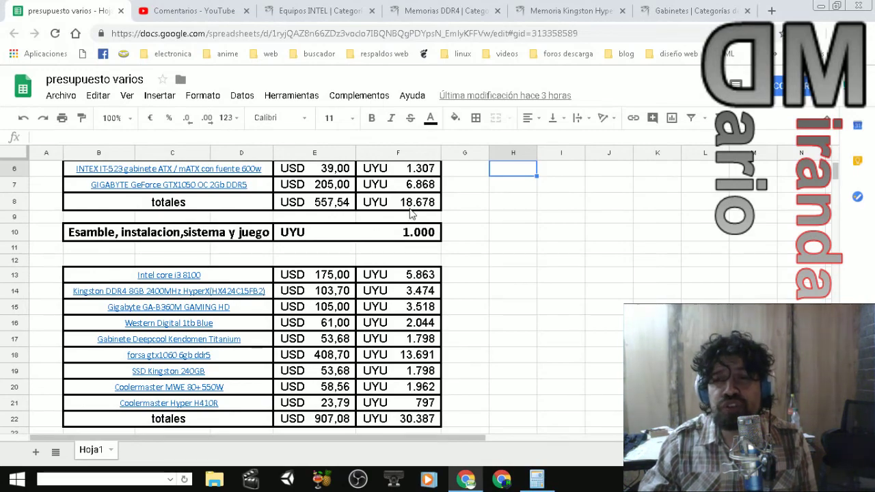
pyautogui.scroll(-1, 329, 299)
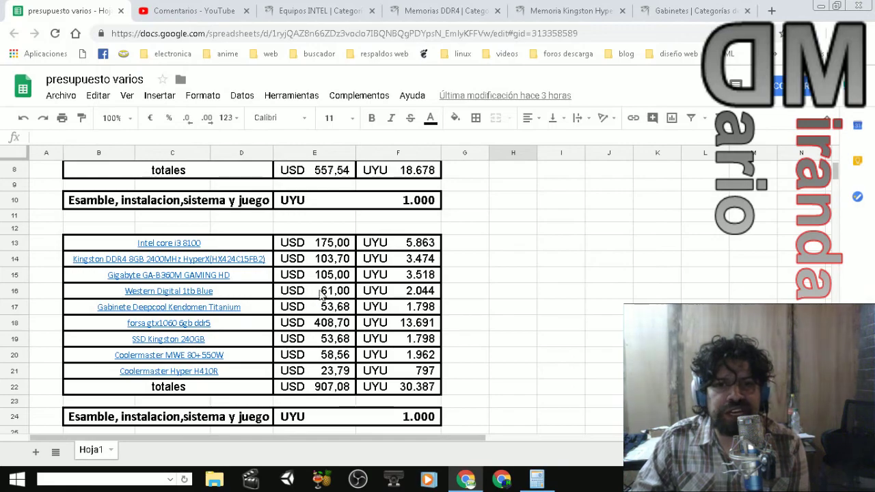
pyautogui.moveTo(231, 252)
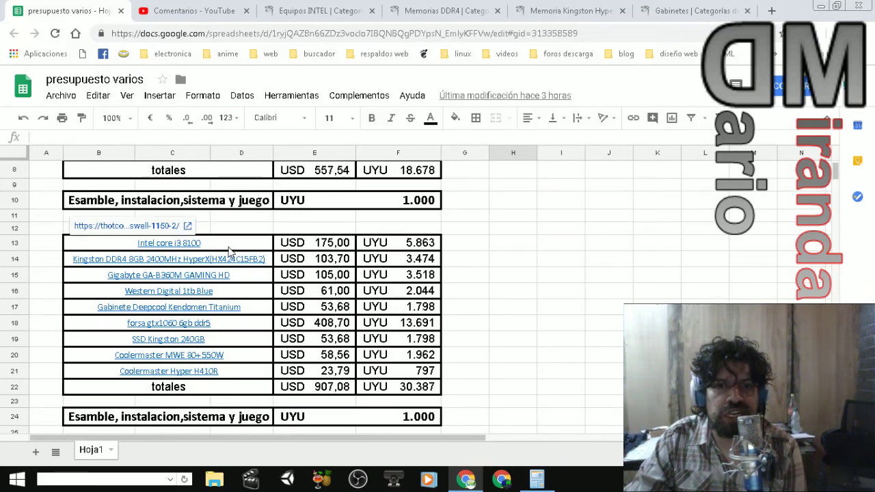
pyautogui.click(39, 267)
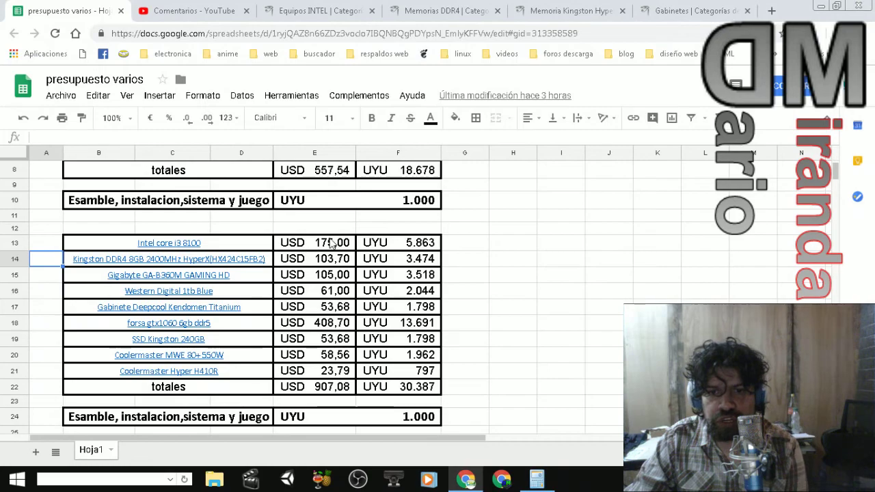
# - Find the Core I3 Coffee Lake Pro Gamer computer with GTX1060 3Gb in the Equipos INTEL listing and open it in a new tab
pyautogui.click(680, 15)
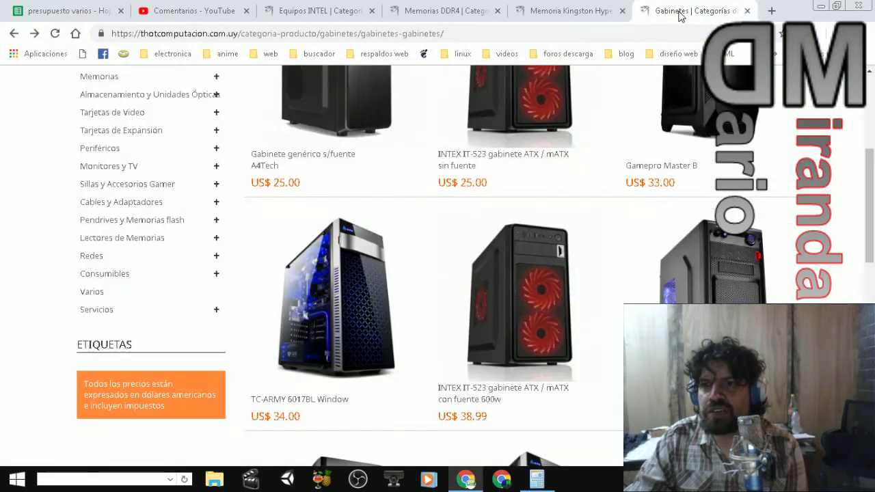
pyautogui.click(410, 14)
pyautogui.click(335, 14)
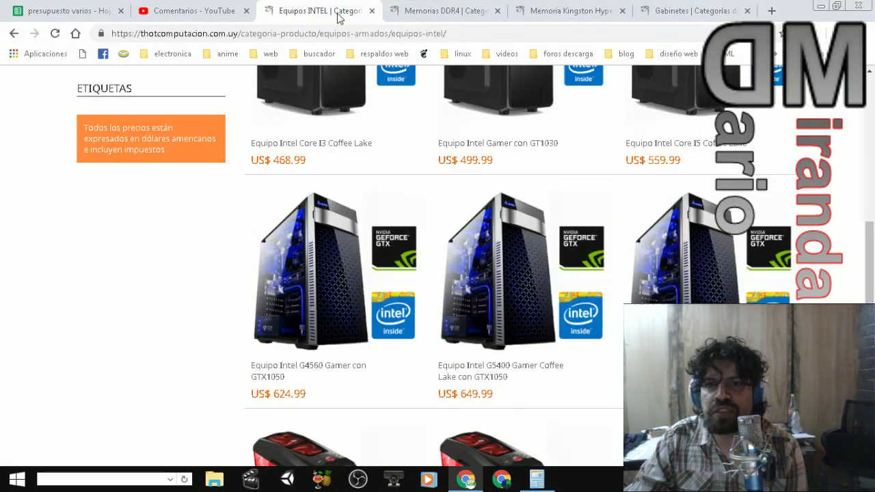
pyautogui.scroll(-2, 505, 195)
pyautogui.scroll(-1, 499, 206)
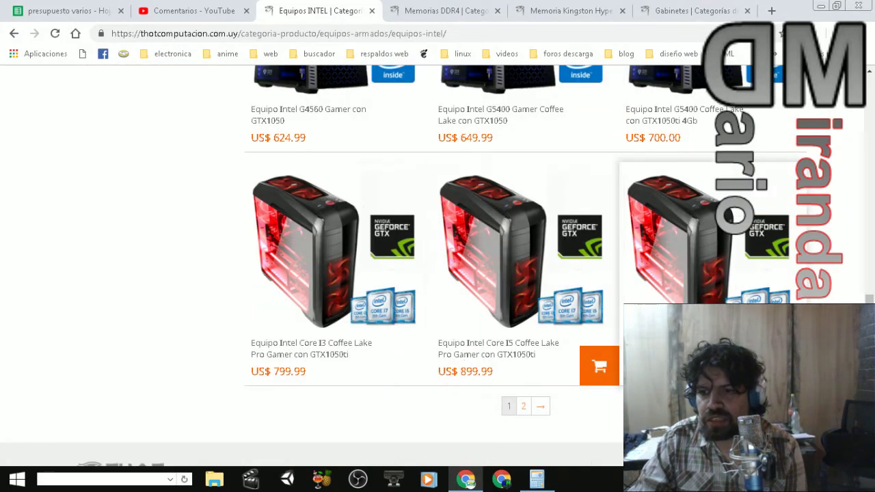
pyautogui.click(616, 324)
# - Close the DDR4 memory, Kingston memory and cases pages, leaving the i3 Pro Gamer computer's page in view
pyautogui.click(500, 13)
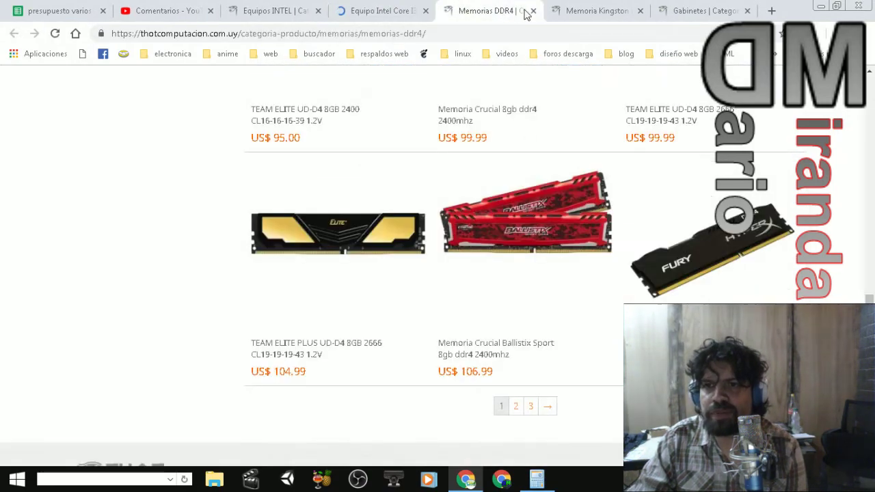
pyautogui.click(533, 11)
pyautogui.click(537, 11)
pyautogui.click(537, 11)
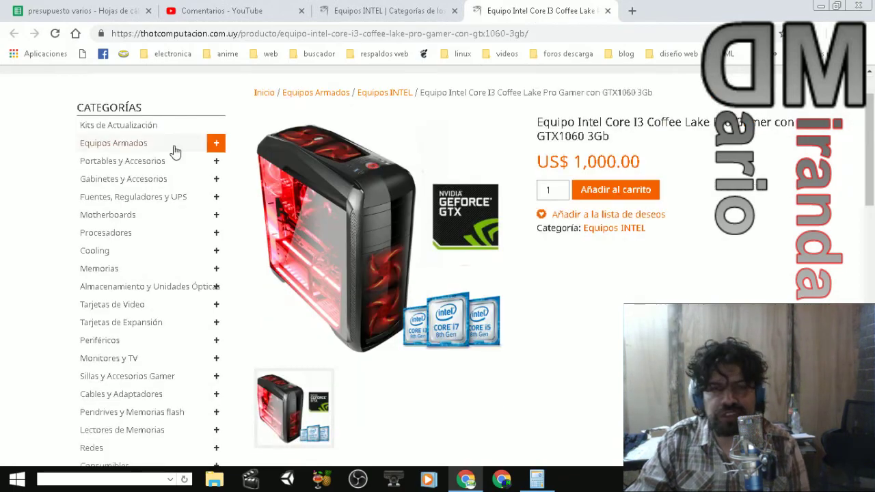
# - Compare the i3 8100 build's spreadsheet total with the i3 Pro Gamer computer's price and read its product description
pyautogui.click(42, 7)
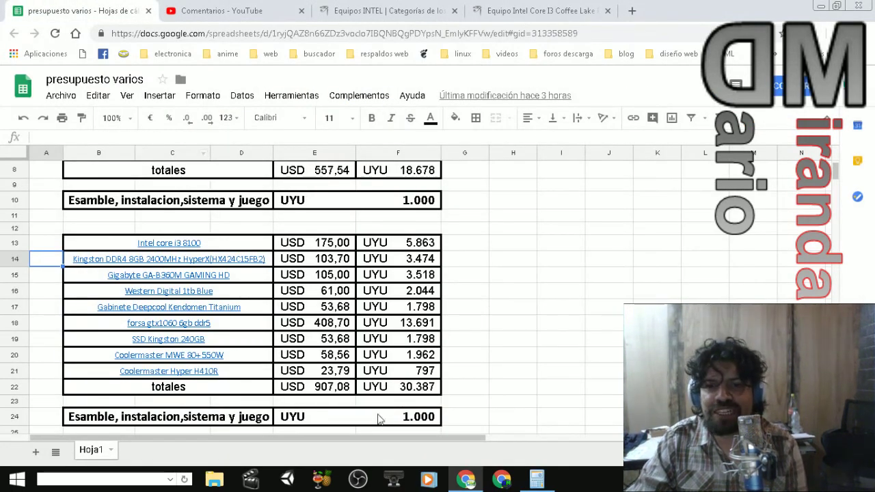
pyautogui.click(529, 19)
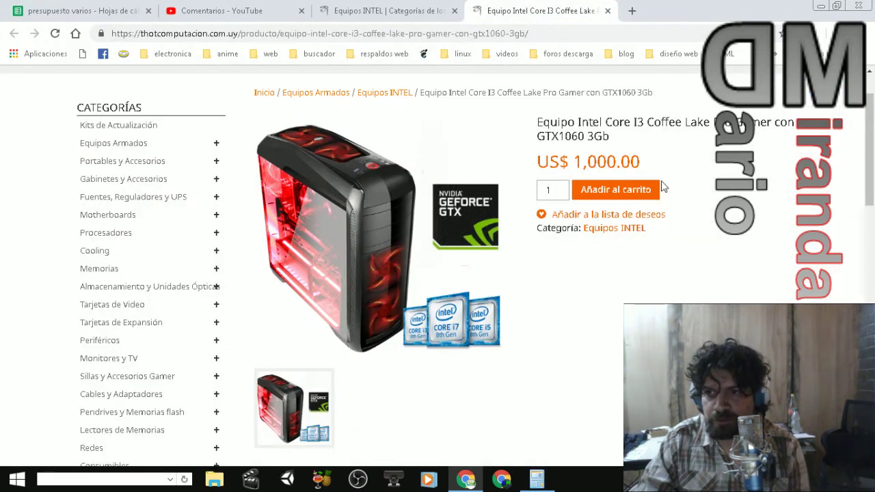
pyautogui.scroll(-2, 564, 320)
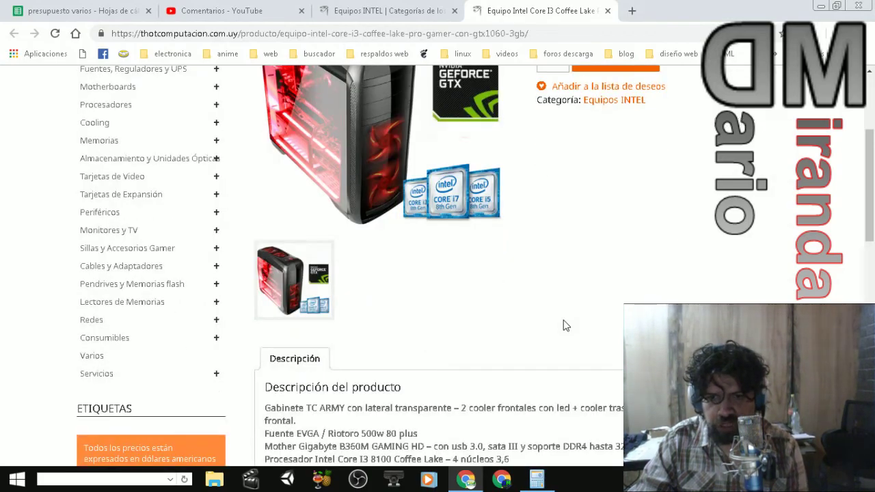
pyautogui.scroll(-1, 563, 320)
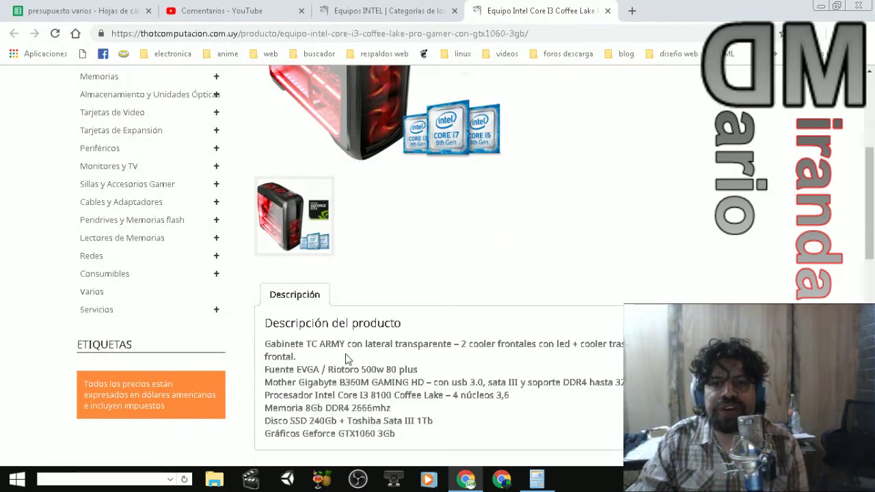
# - Open the store's Gabinetes category in a new tab and switch to it
pyautogui.scroll(2, 365, 317)
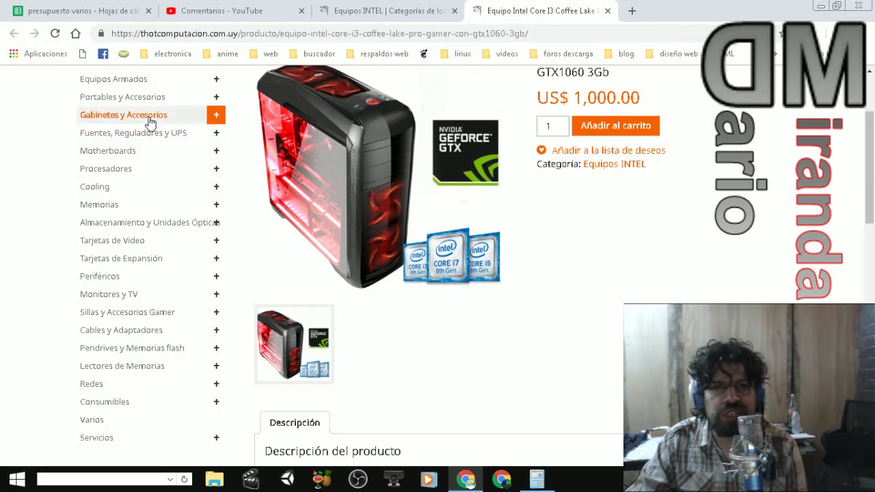
pyautogui.moveTo(147, 121)
pyautogui.rightClick(125, 135)
pyautogui.click(149, 142)
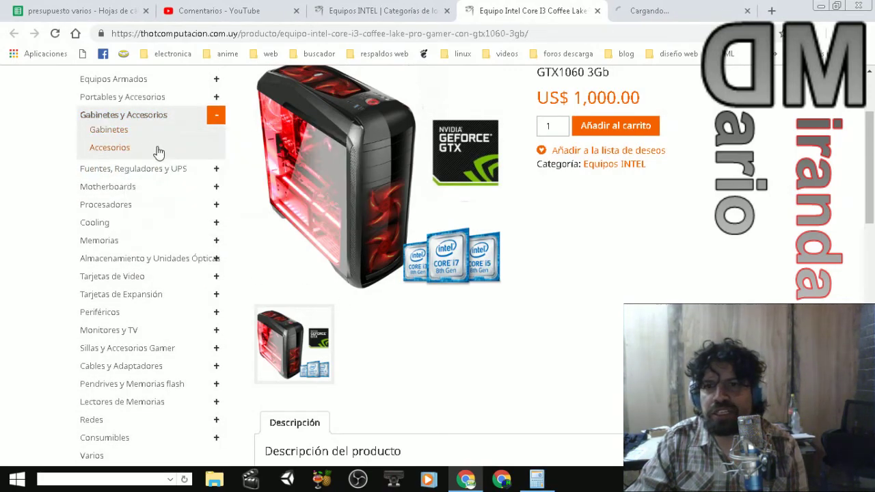
pyautogui.click(657, 21)
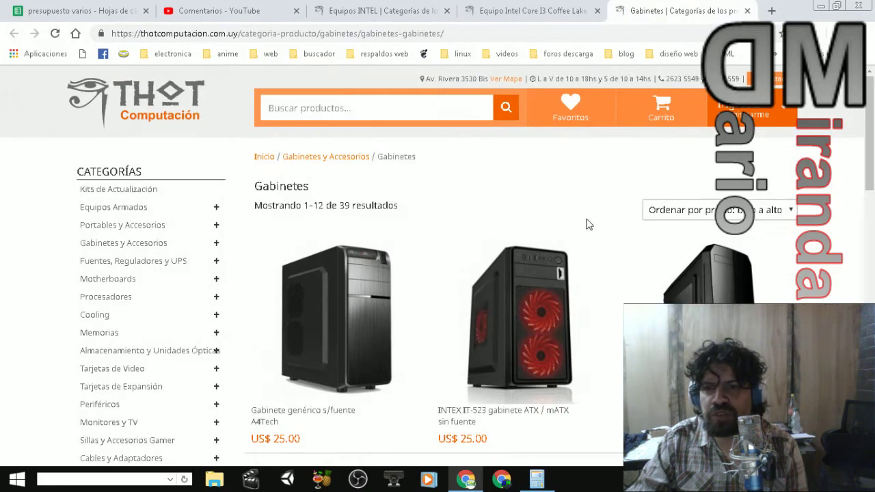
# - Browse the cases listing for the prices of the TC-ARMY B09B Window Red Led and DEEPCOOL Kendomen Titanium
pyautogui.scroll(-3, 585, 229)
pyautogui.scroll(-4, 576, 235)
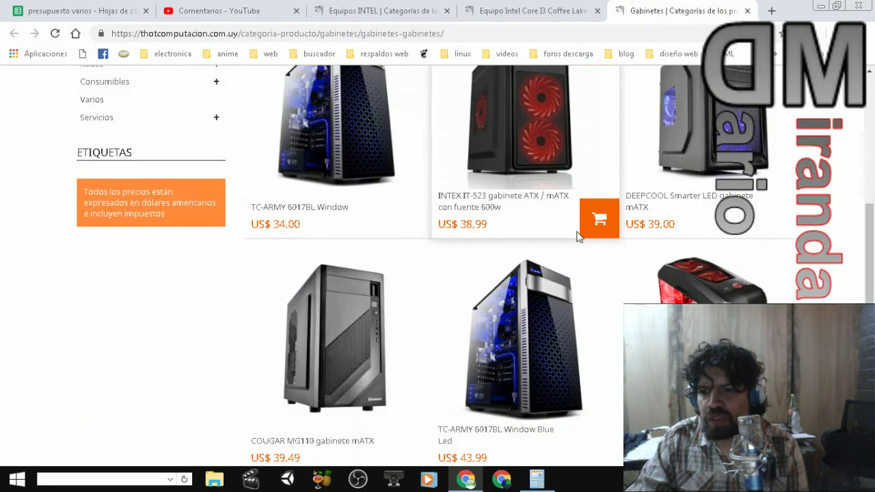
pyautogui.scroll(-1, 576, 236)
pyautogui.scroll(-1, 577, 236)
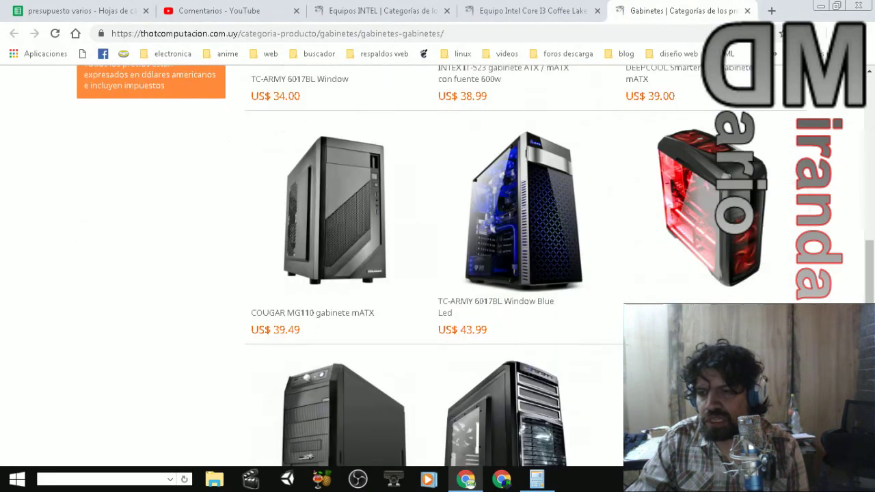
pyautogui.scroll(-1, 437, 266)
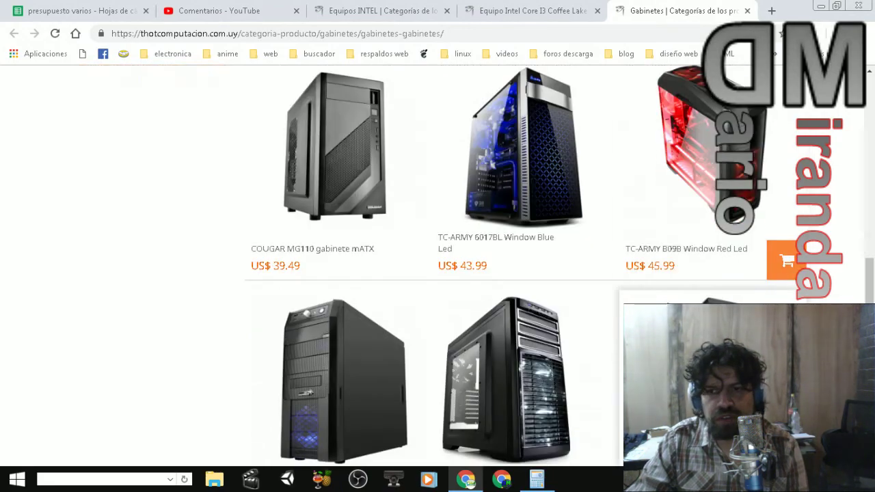
pyautogui.scroll(1, 684, 321)
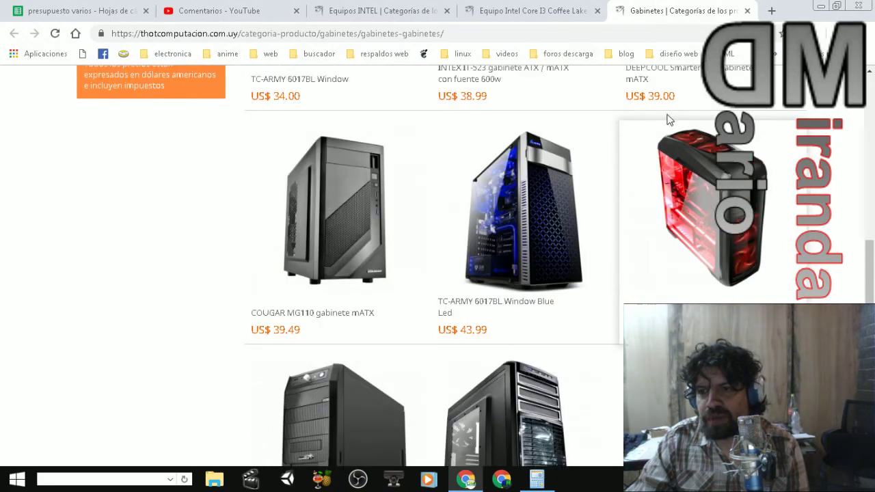
pyautogui.scroll(-1, 687, 256)
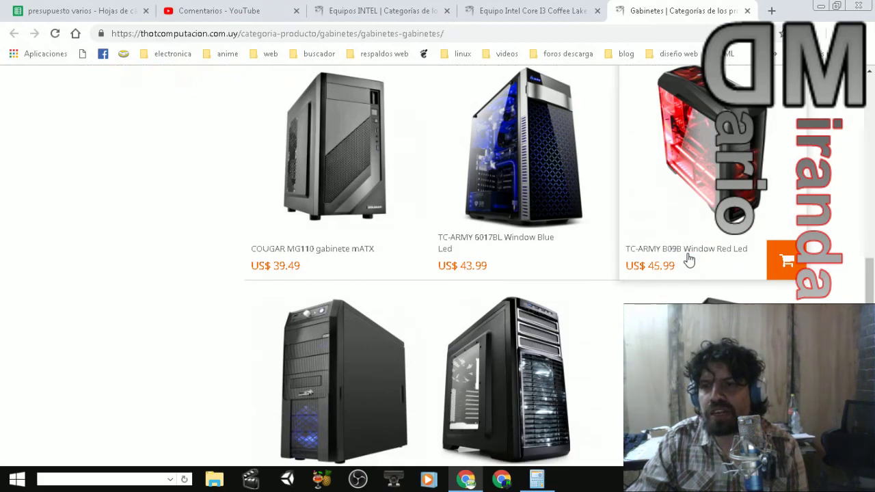
pyautogui.scroll(-2, 677, 253)
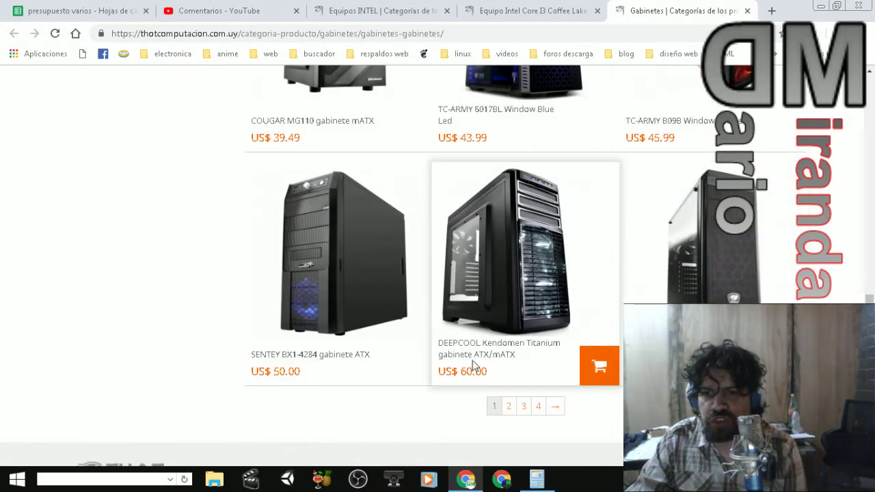
# - Compare the Kendomen Titanium case price in the store with the spreadsheet's entry, and check the Gigabyte GA-B360M GAMING HD row
pyautogui.click(71, 12)
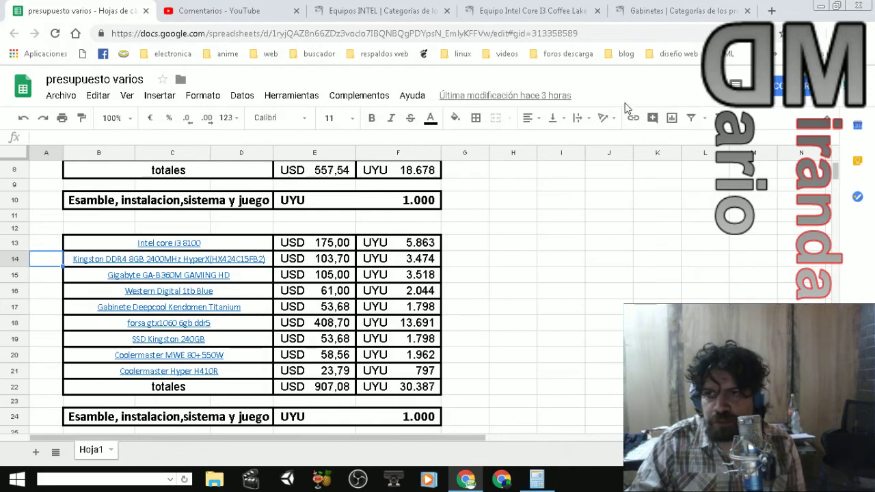
pyautogui.click(653, 11)
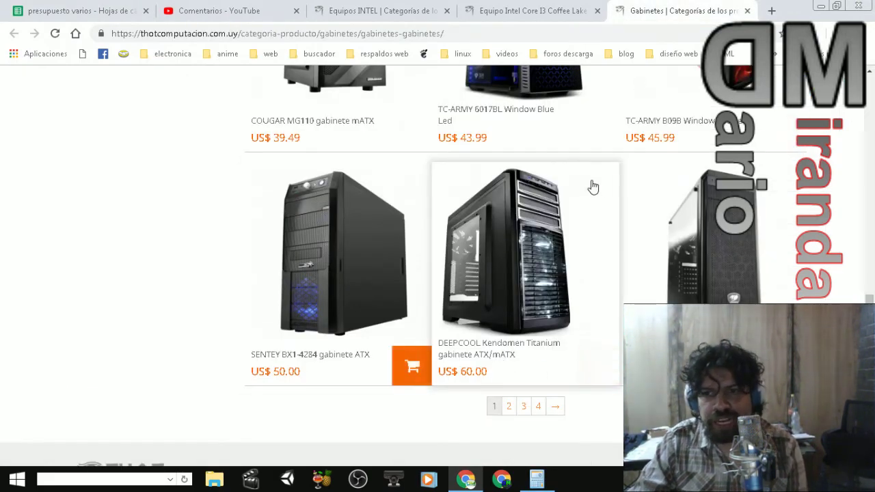
pyautogui.click(59, 19)
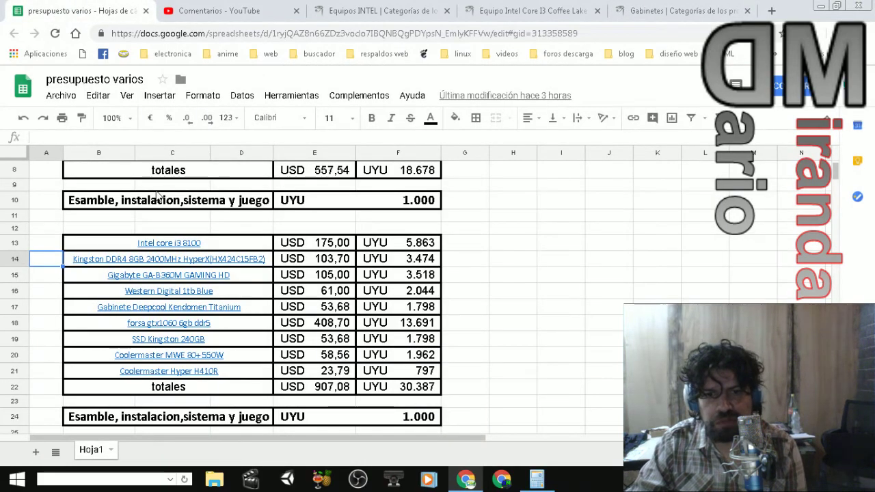
pyautogui.moveTo(238, 310)
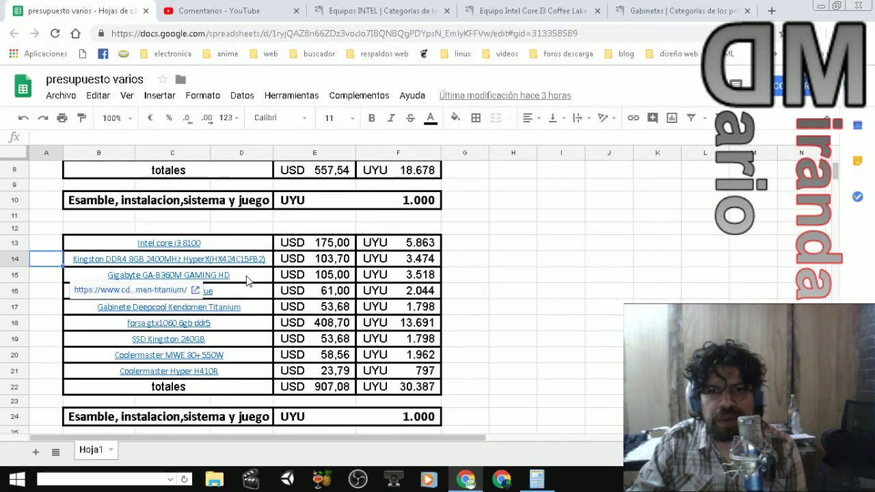
pyautogui.click(48, 281)
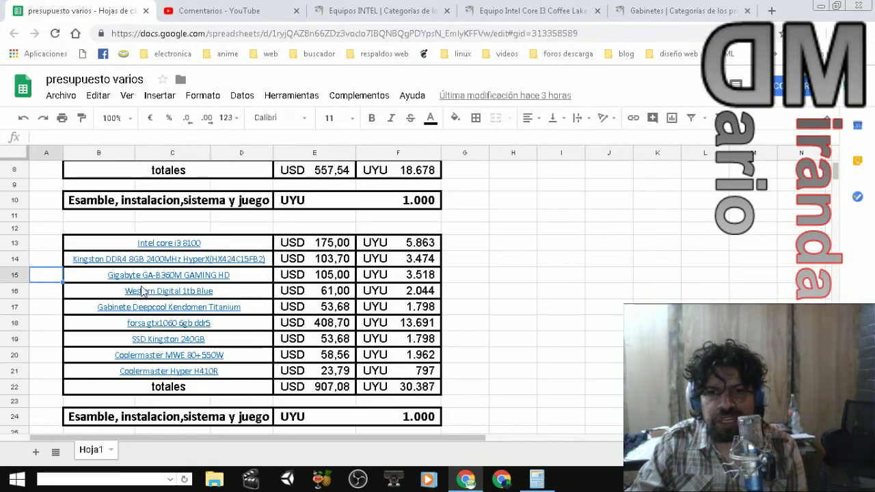
pyautogui.moveTo(174, 281)
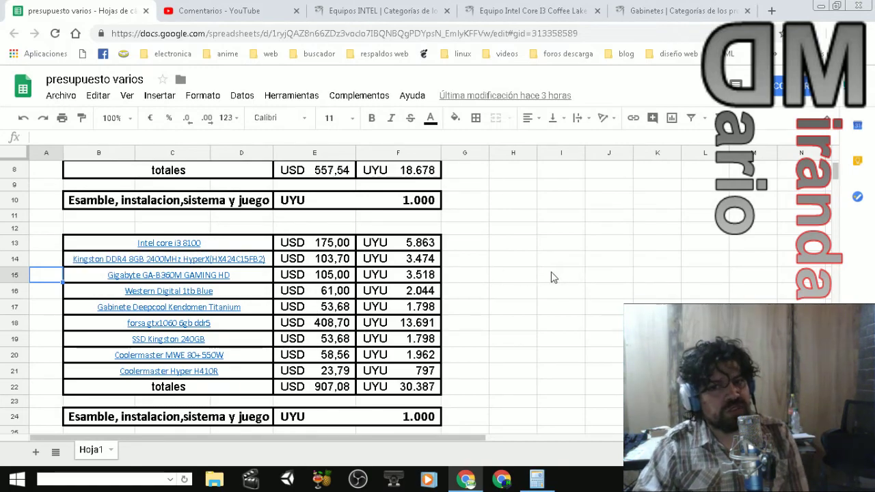
# - Compare the parts in the i3 Pro Gamer computer's product description with the i3 8100 build's parts in the spreadsheet
pyautogui.click(529, 11)
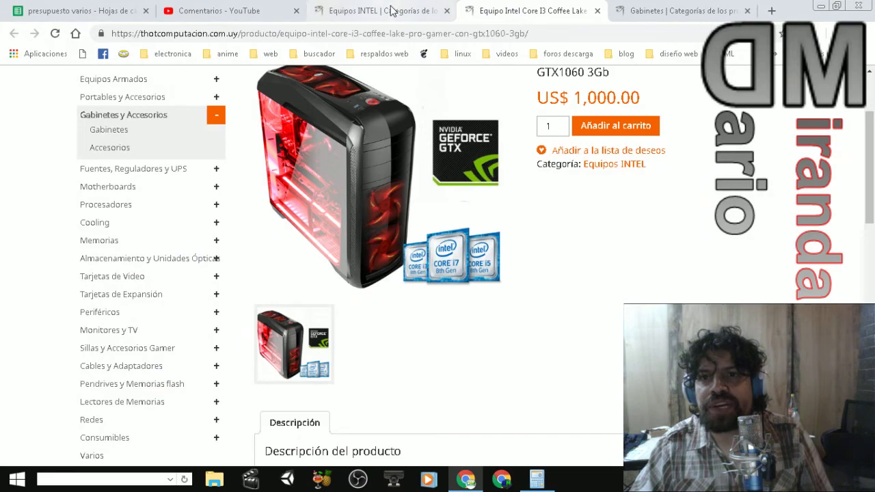
pyautogui.scroll(-3, 424, 369)
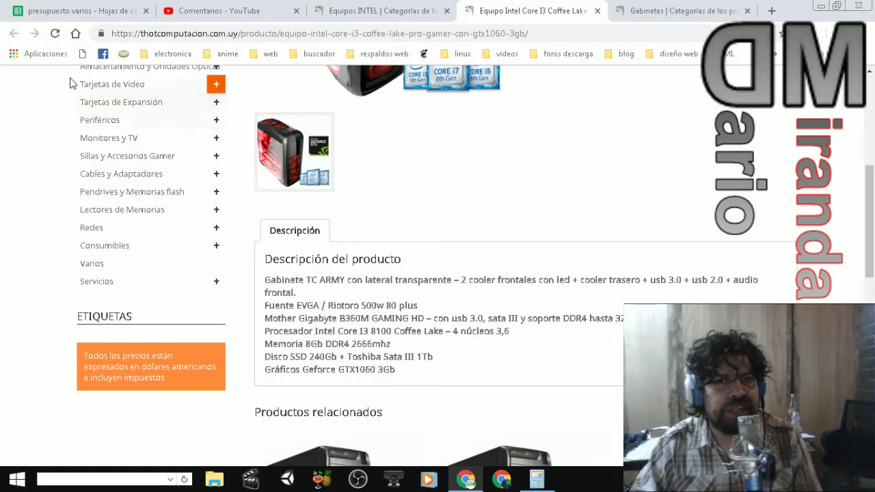
pyautogui.click(58, 10)
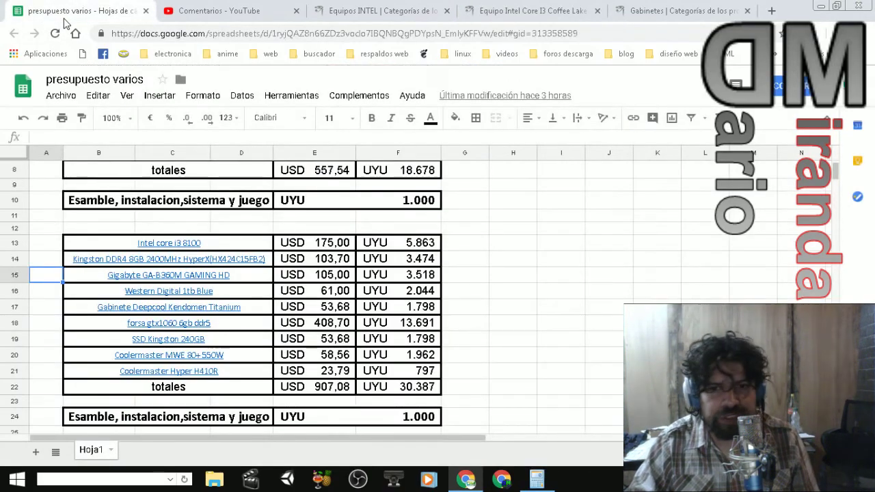
pyautogui.click(593, 322)
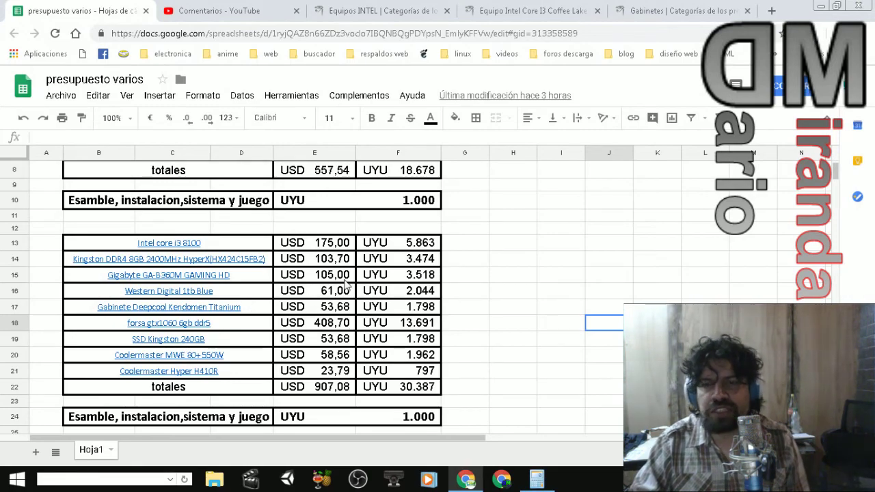
pyautogui.click(514, 18)
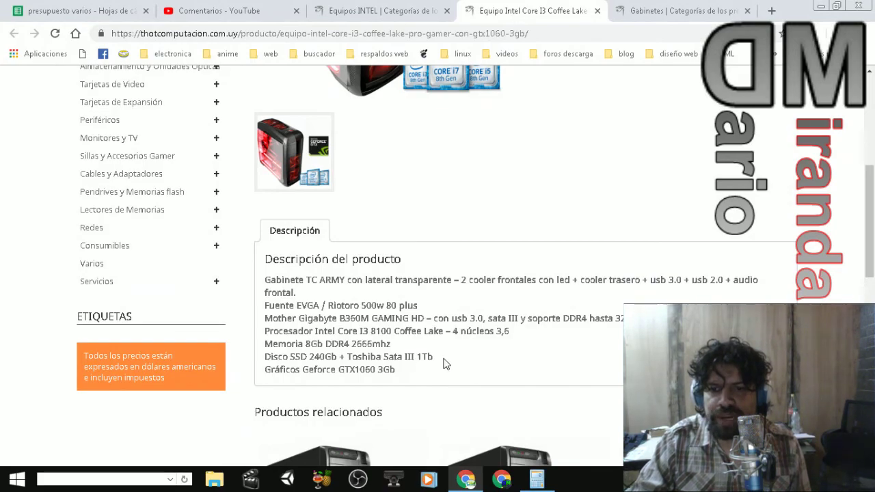
pyautogui.click(92, 11)
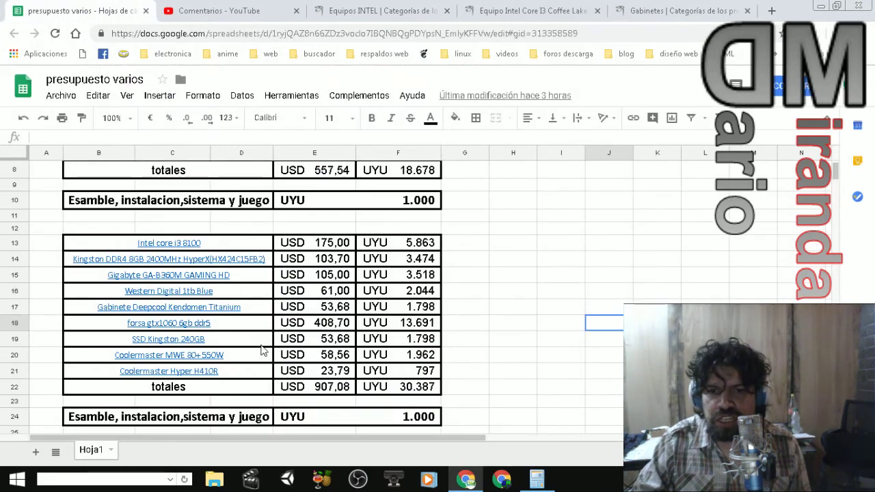
pyautogui.click(533, 11)
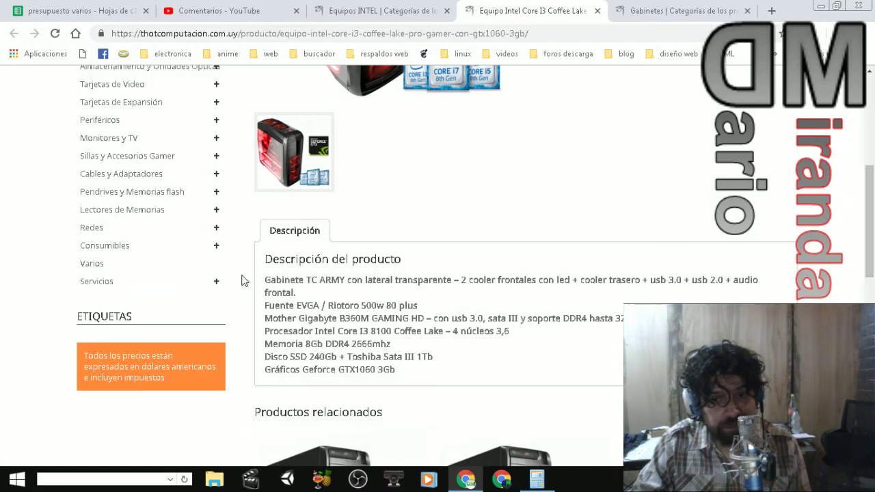
# - Open the Coolermaster MWE 80+550W product link from the spreadsheet and check that part's USD price cell
pyautogui.click(79, 11)
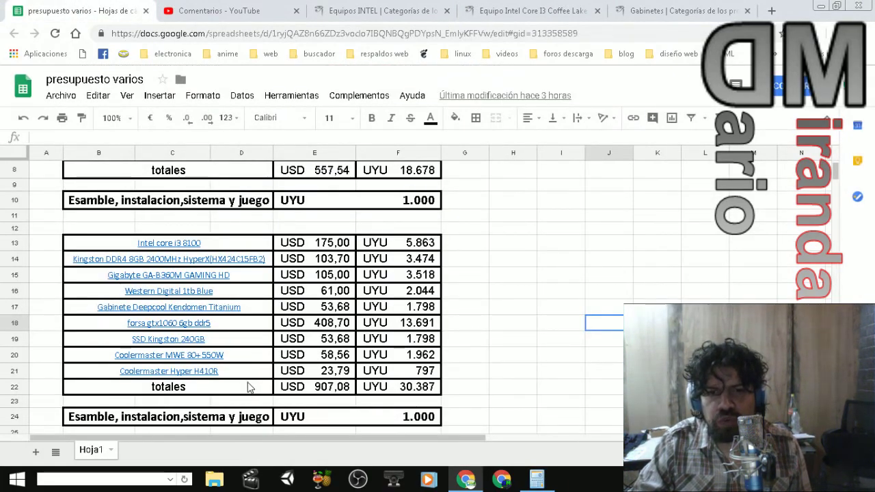
pyautogui.moveTo(250, 356)
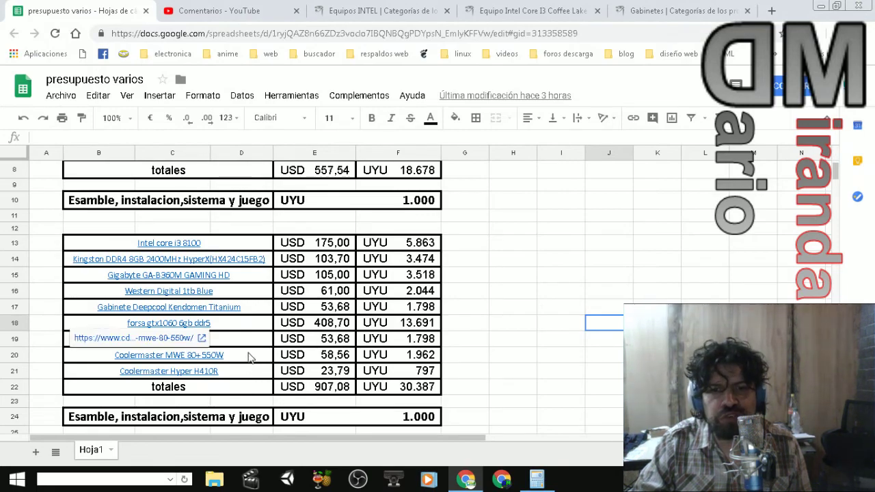
pyautogui.click(203, 340)
pyautogui.click(66, 10)
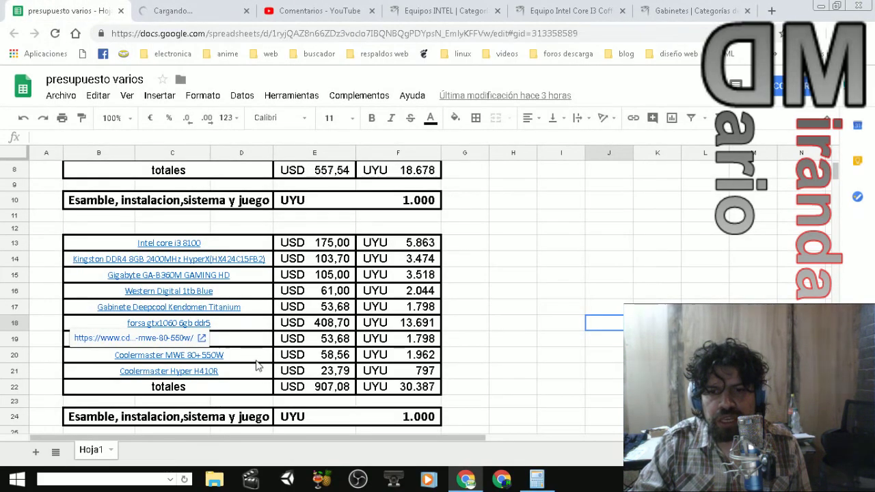
pyautogui.click(342, 358)
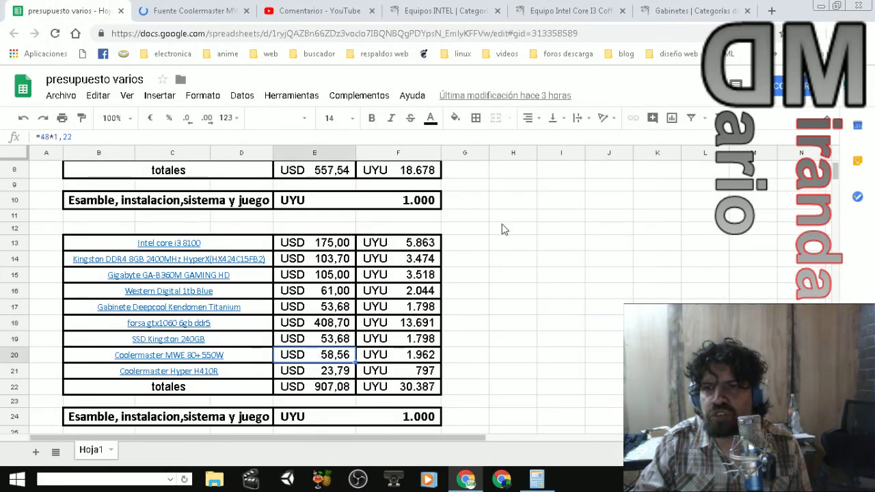
# - Check the prebuilt computer's power supply entry against the Coolermaster MWE 80+ 550W product page's images and specifications
pyautogui.click(566, 8)
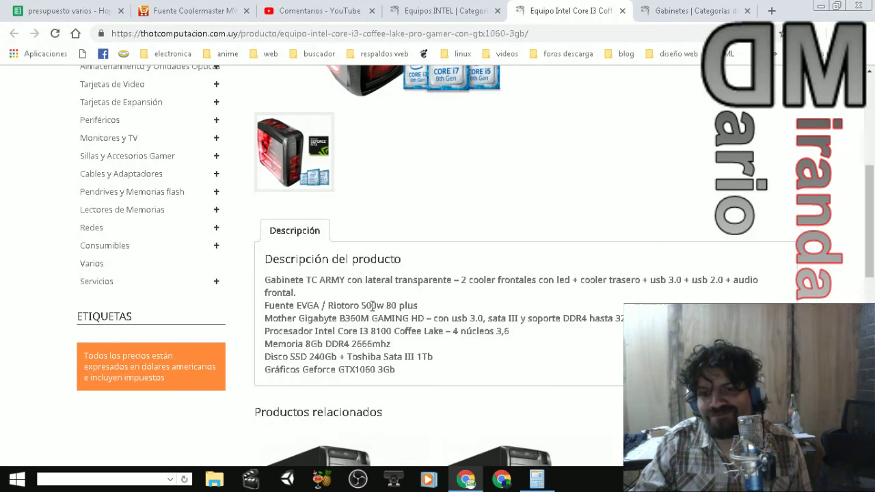
pyautogui.click(194, 12)
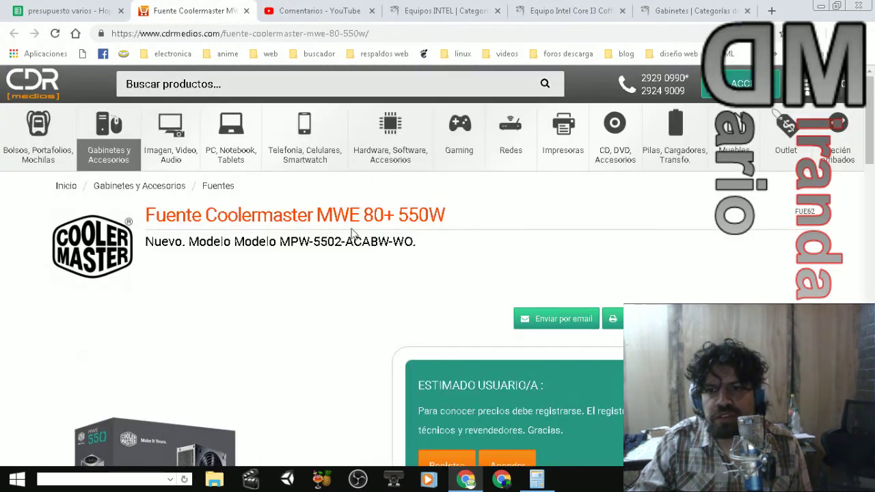
pyautogui.scroll(-5, 347, 273)
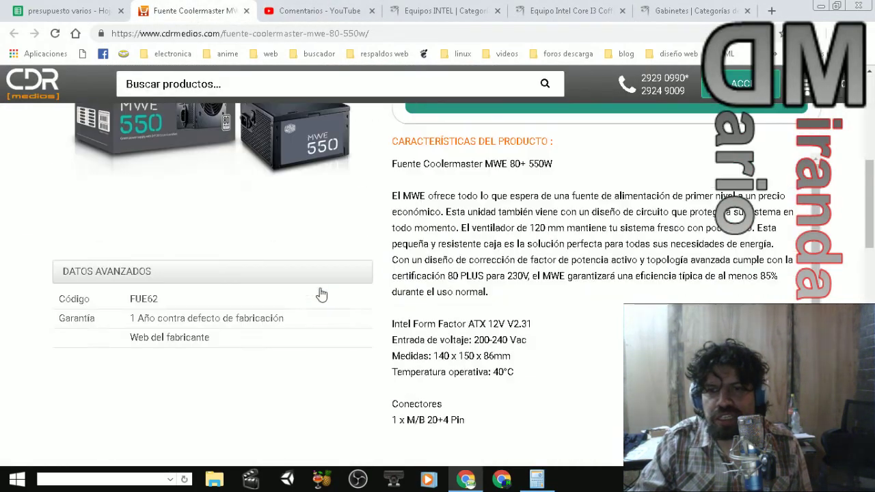
pyautogui.scroll(2, 321, 294)
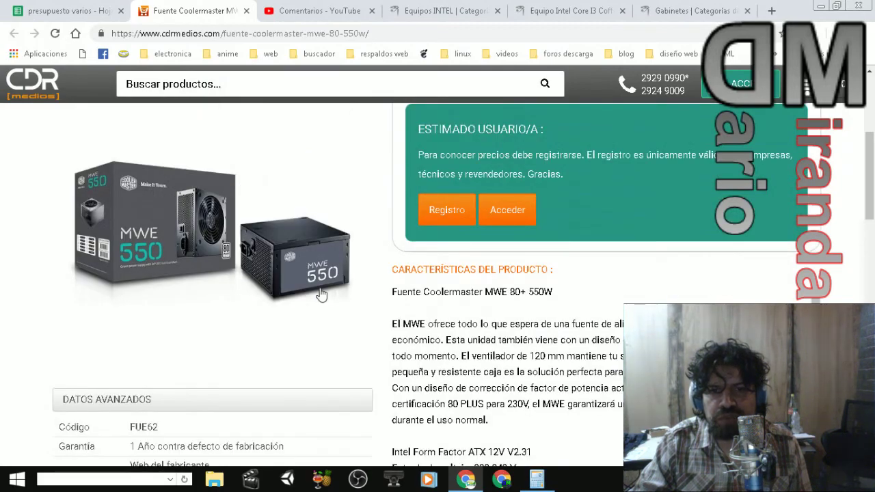
pyautogui.scroll(-1, 322, 295)
pyautogui.scroll(-1, 321, 294)
pyautogui.scroll(3, 308, 288)
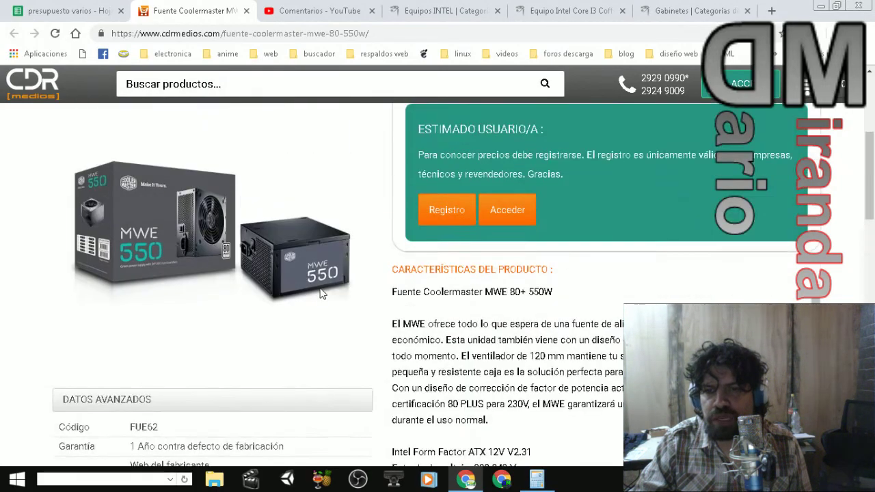
# - Highlight EVGA in the i3 Pro Gamer computer's description and compare that power supply with the spreadsheet's Coolermaster MWE 80+550W
pyautogui.click(413, 17)
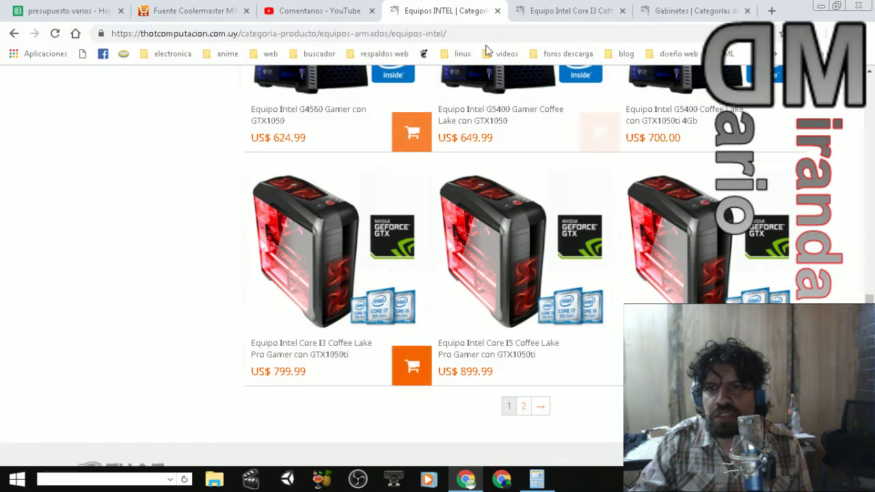
pyautogui.click(554, 16)
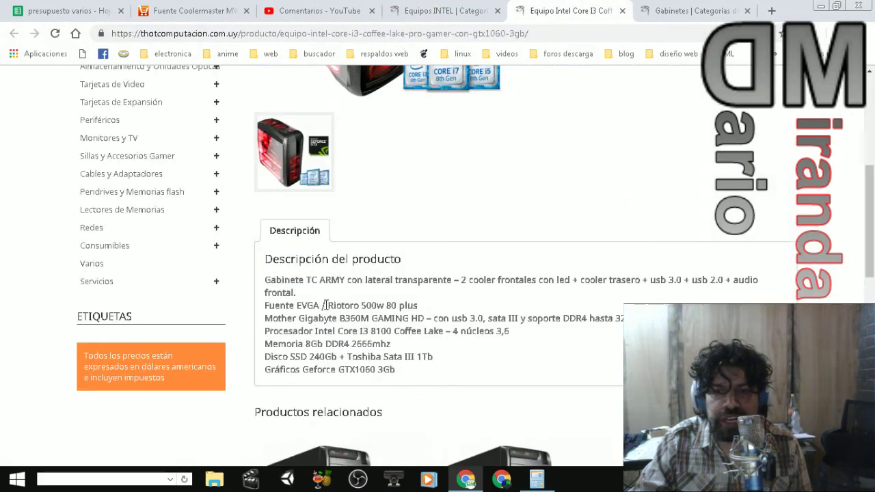
pyautogui.moveTo(322, 305); pyautogui.dragTo(307, 305)
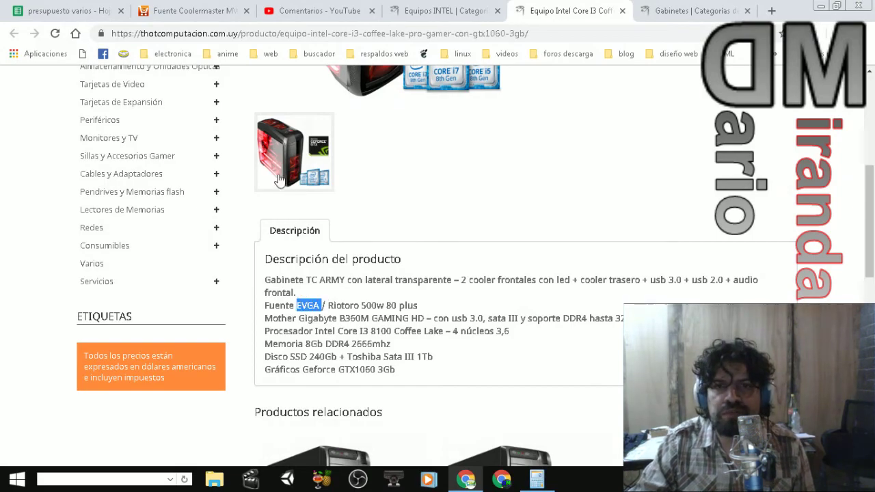
pyautogui.click(193, 11)
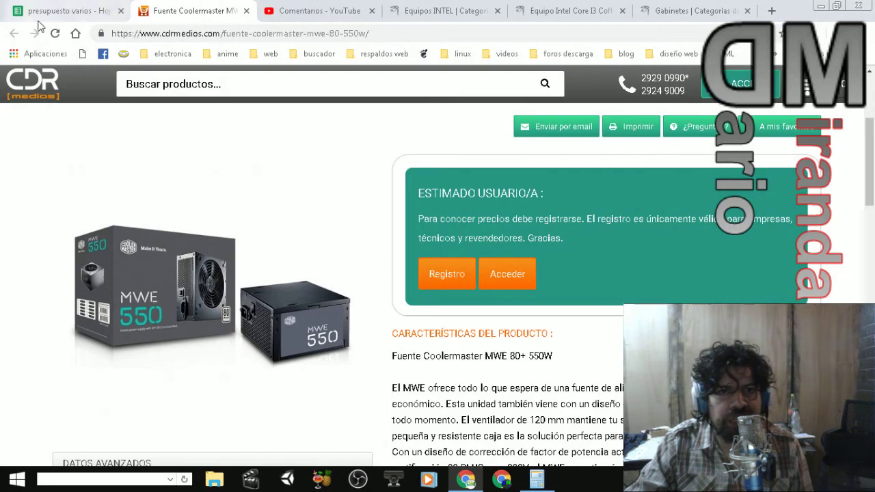
pyautogui.click(65, 11)
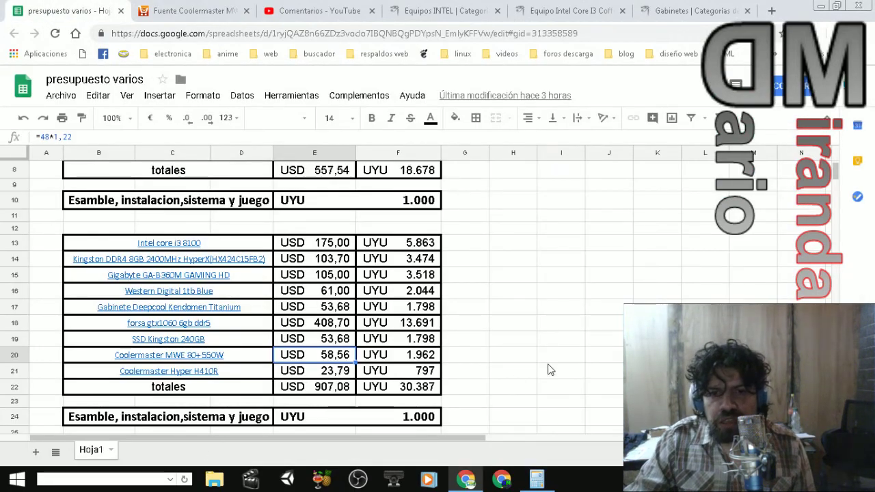
pyautogui.click(537, 11)
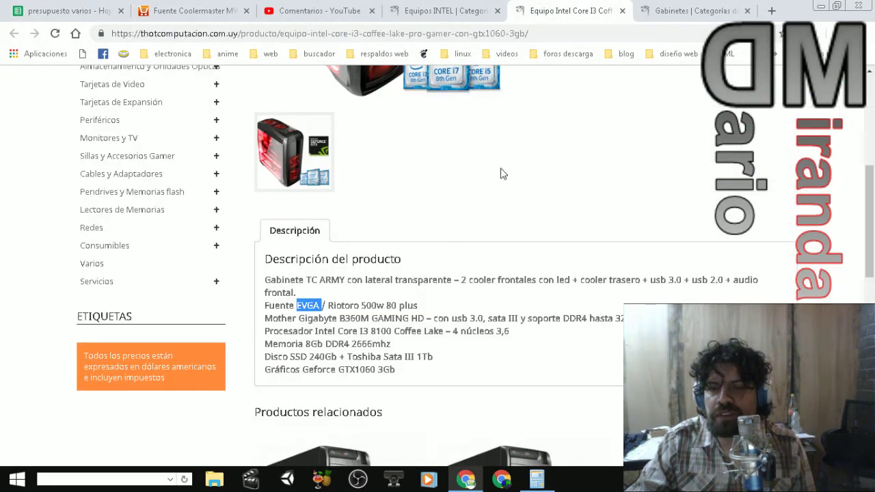
# - Open the forsa gtx1060 6gb ddr5 product link from the i3 8100 build in the spreadsheet
pyautogui.click(60, 9)
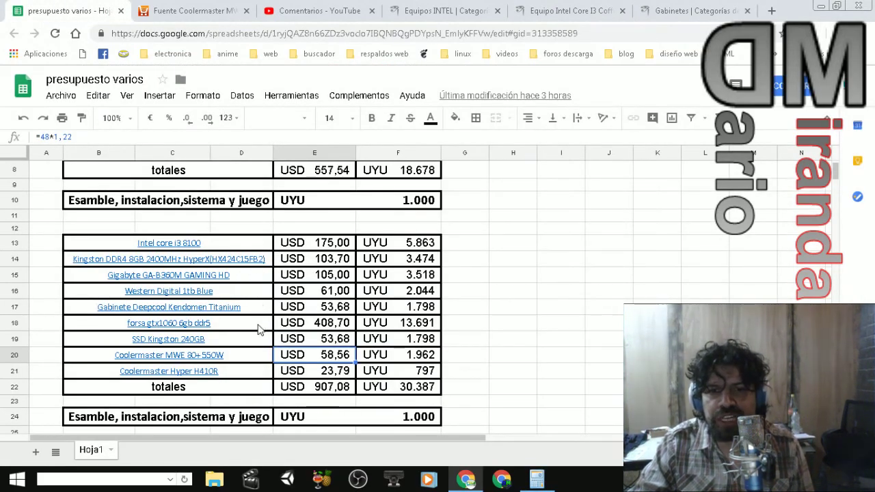
pyautogui.moveTo(259, 330)
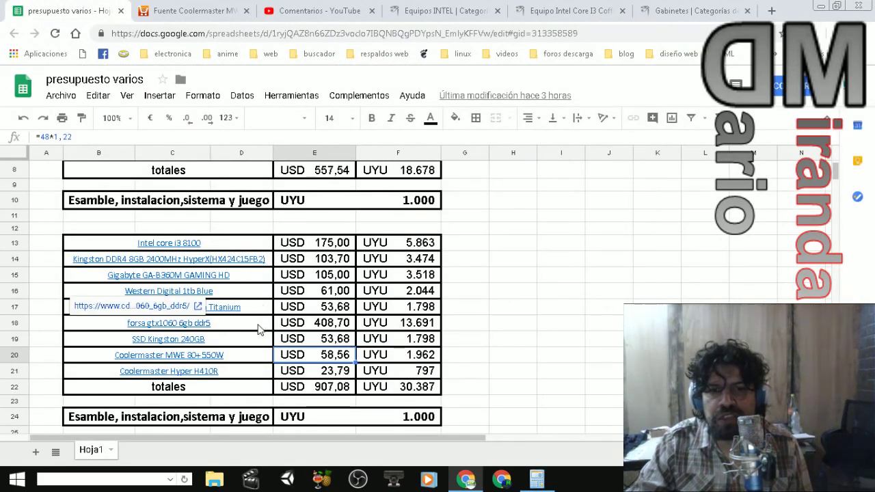
pyautogui.click(199, 306)
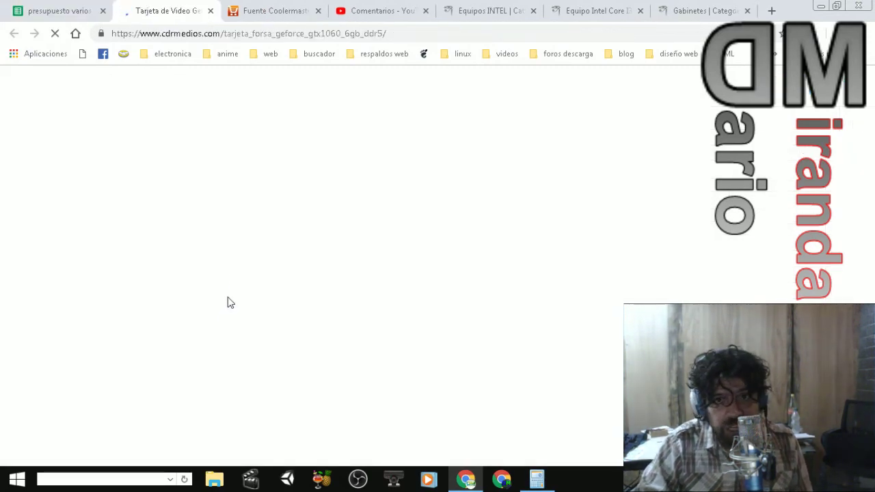
# - Highlight GTX1060 3Gb in the prebuilt computer's description and compare it with the Forsa GTX1060 6GB product page's specifications
pyautogui.click(500, 16)
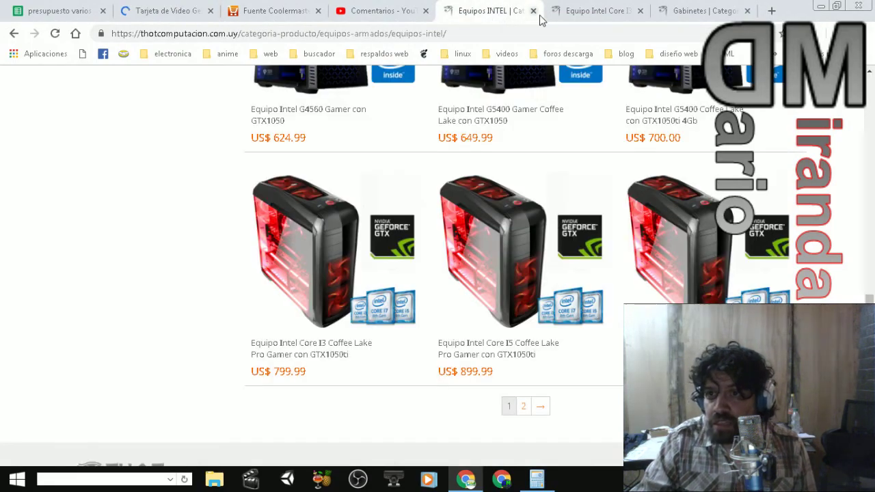
pyautogui.click(568, 19)
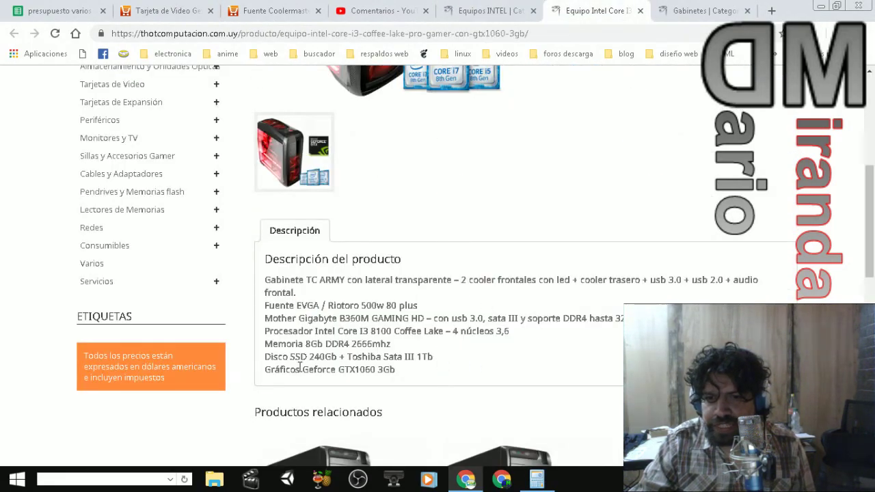
pyautogui.moveTo(399, 380); pyautogui.dragTo(339, 371)
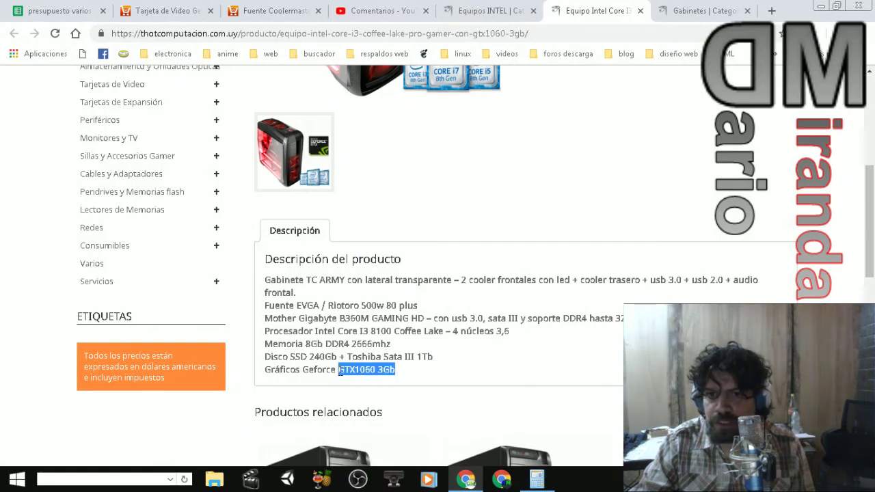
pyautogui.click(171, 11)
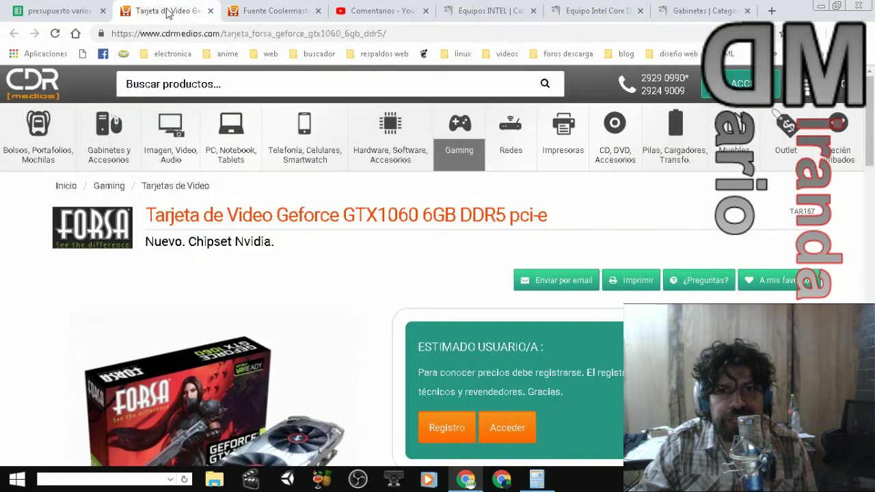
pyautogui.scroll(-5, 306, 316)
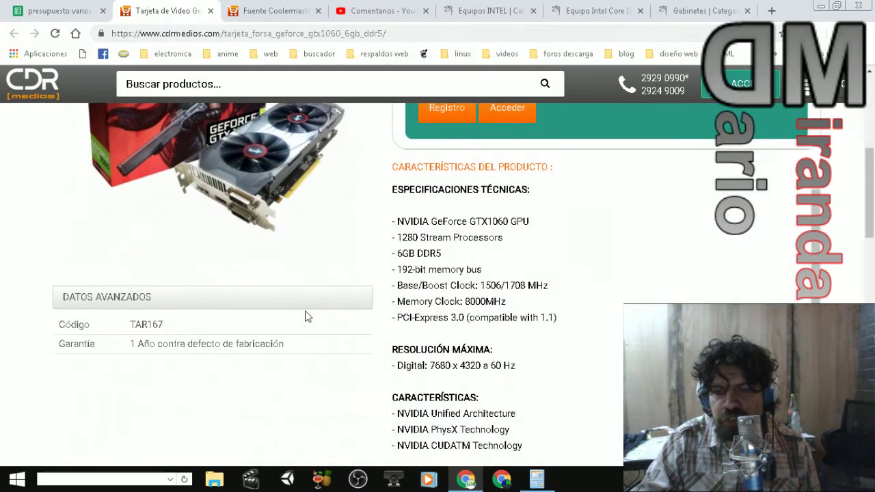
pyautogui.scroll(6, 306, 316)
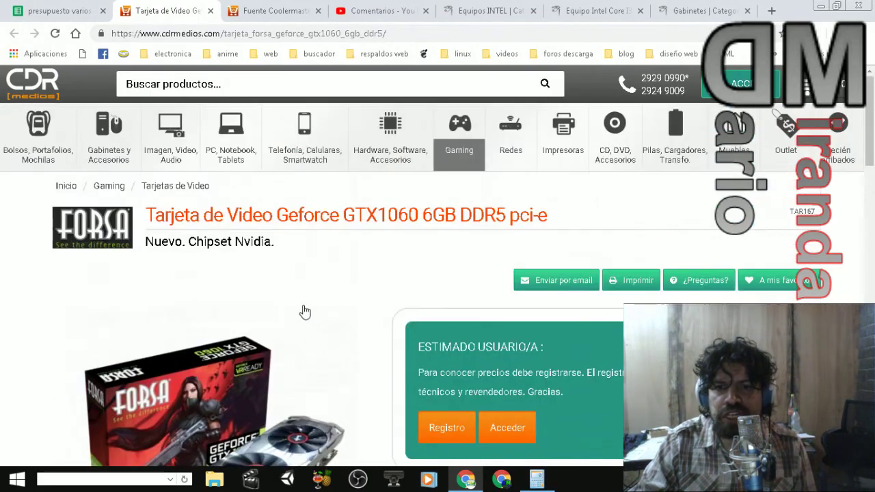
# - Close the Coolermaster power supply and Forsa graphics card pages and return to the Intel core i3 8100 row in the spreadsheet
pyautogui.click(270, 11)
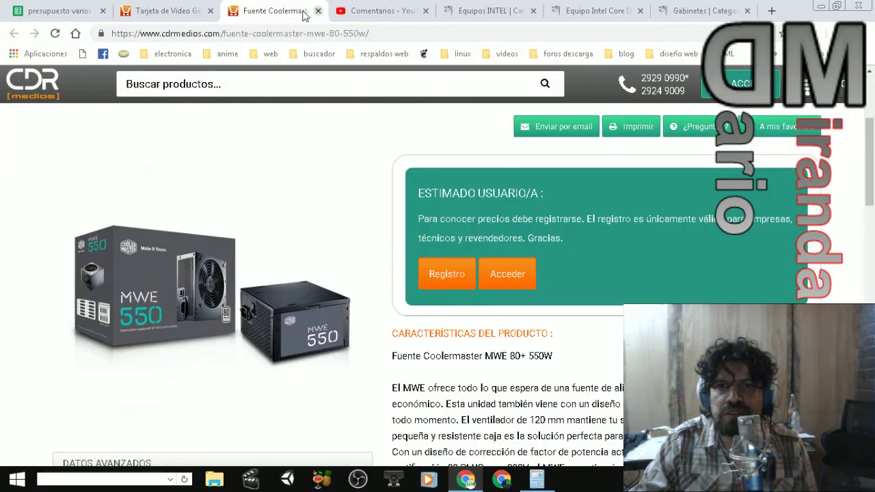
pyautogui.click(318, 10)
pyautogui.click(211, 10)
pyautogui.click(66, 15)
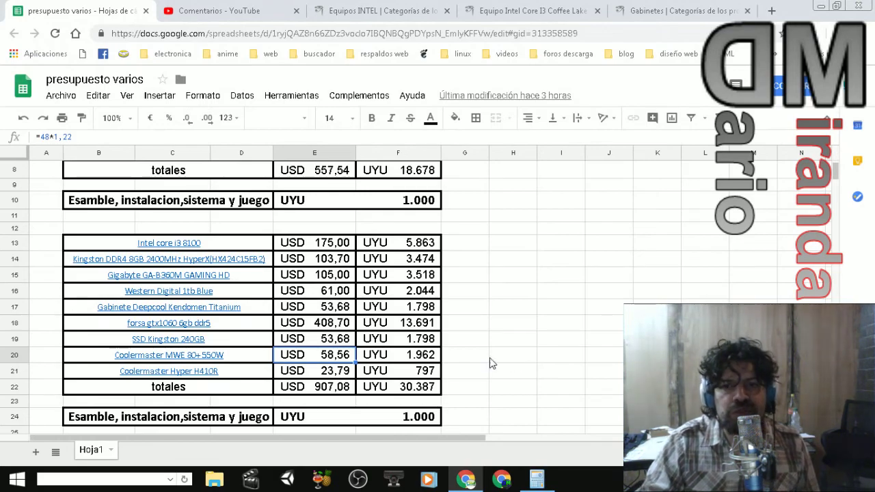
pyautogui.moveTo(233, 244)
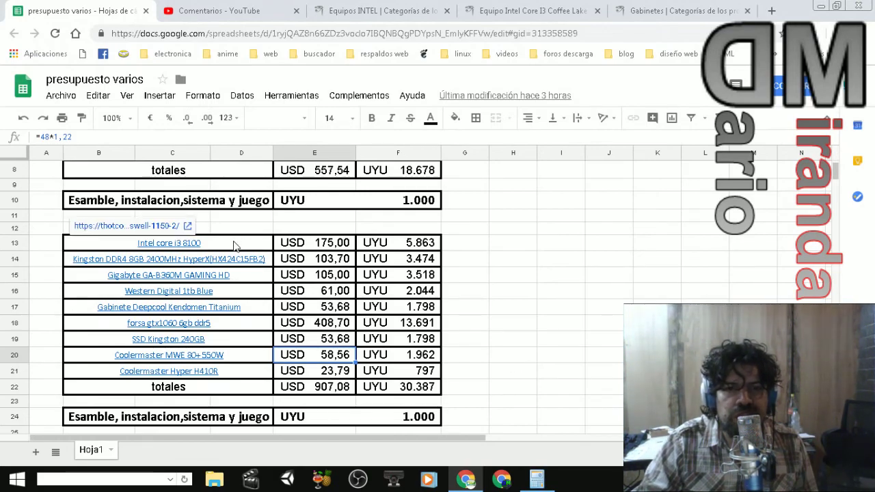
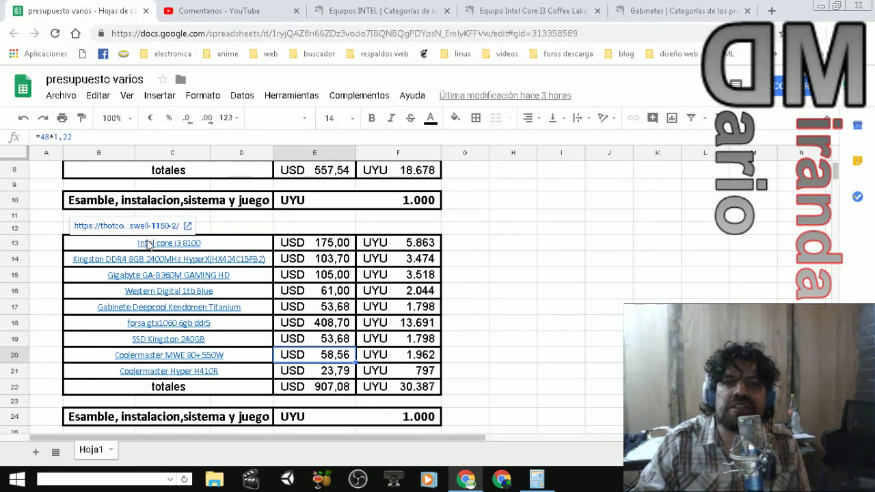
# - Open the Coolermaster Hyper H410R product link from the i3 8100 build and review the cooler's specifications
pyautogui.click(579, 344)
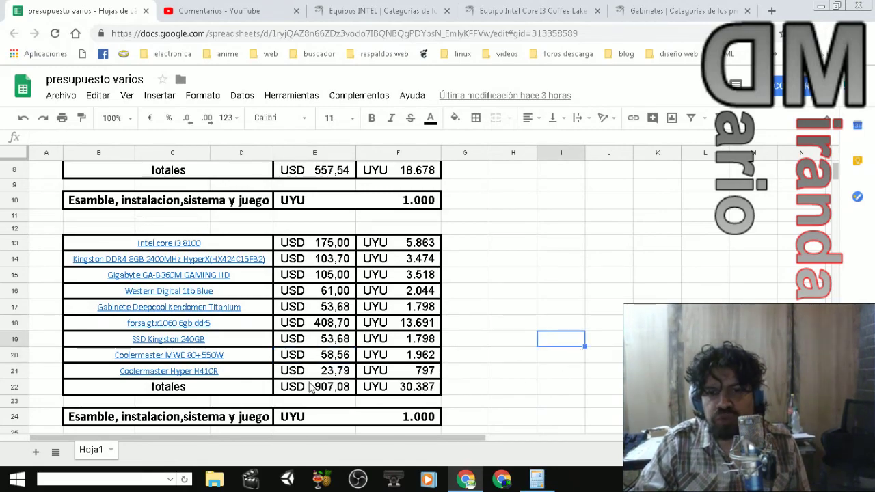
pyautogui.moveTo(207, 375)
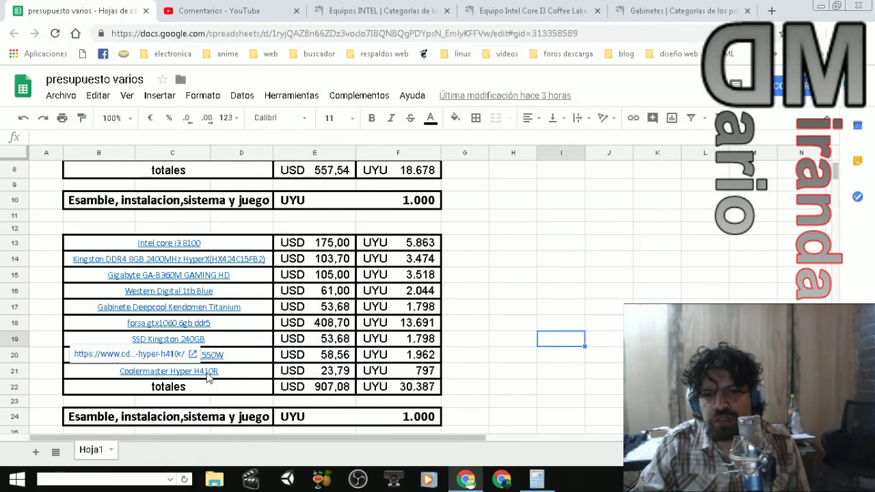
pyautogui.click(193, 354)
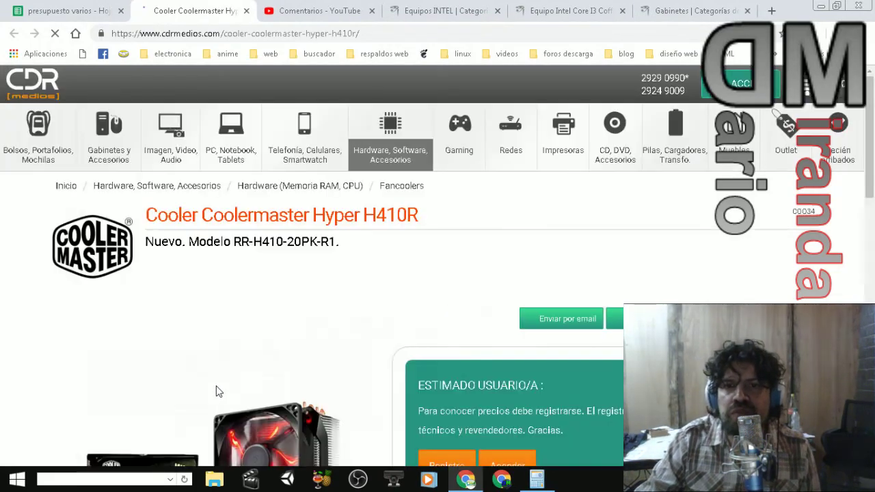
pyautogui.scroll(-2, 232, 391)
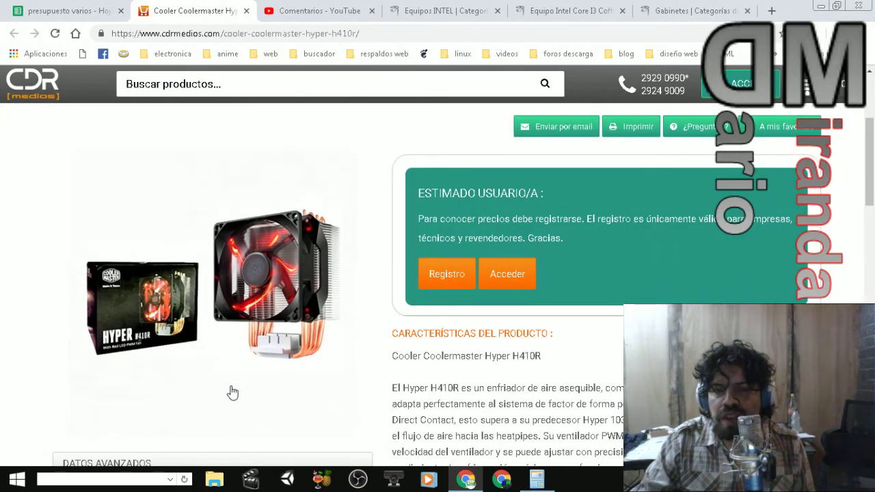
pyautogui.scroll(-2, 233, 393)
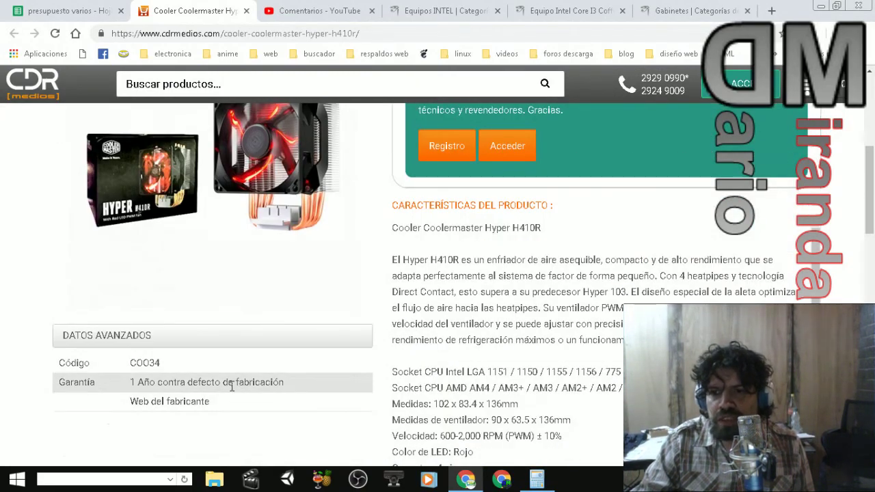
pyautogui.scroll(2, 232, 389)
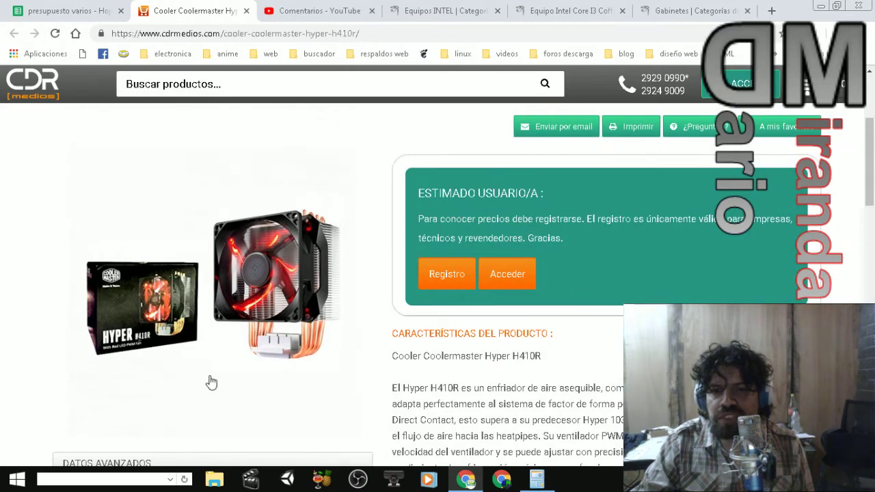
# - Enlarge the Hyper H410R product photo to examine the cooler, and close the product page
pyautogui.click(296, 299)
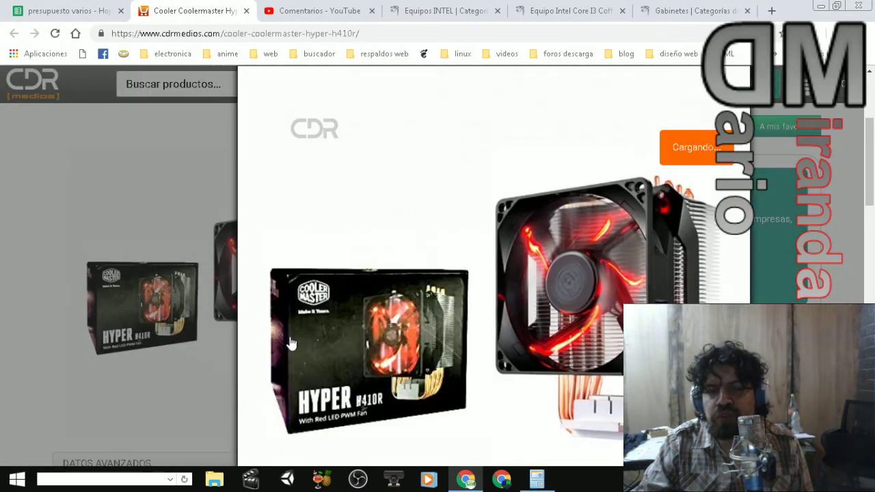
pyautogui.scroll(-1, 311, 357)
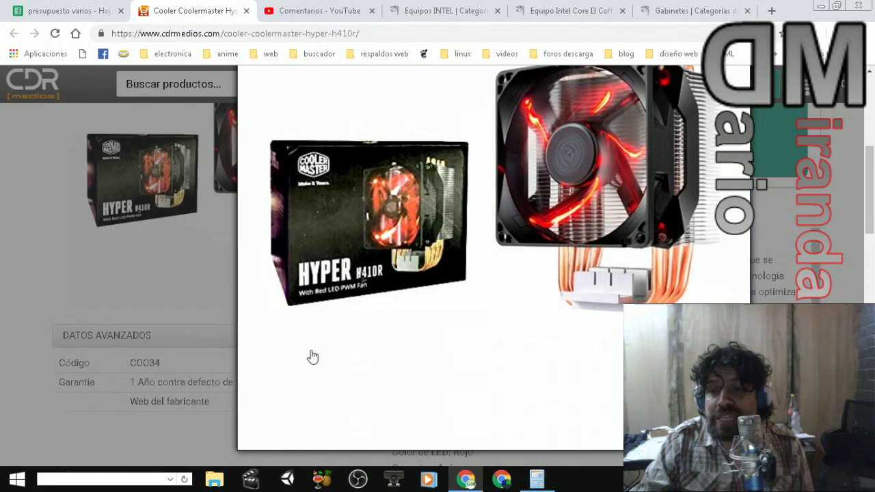
pyautogui.scroll(4, 309, 355)
pyautogui.click(606, 148)
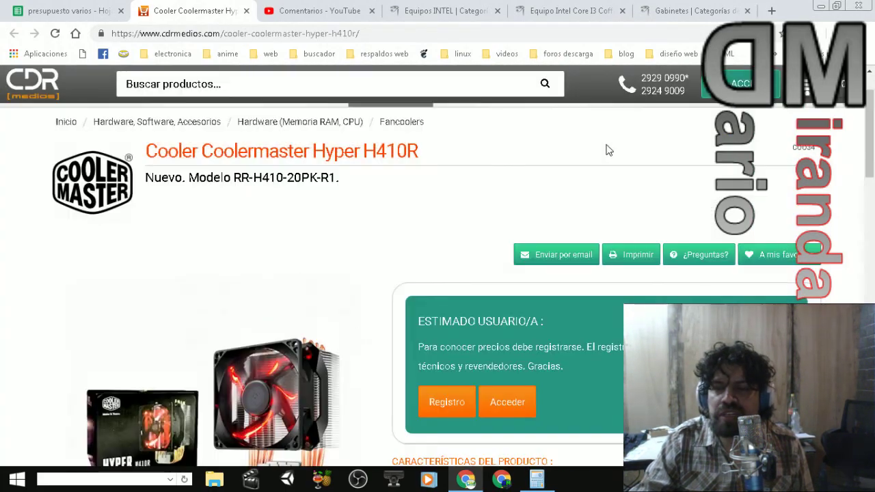
pyautogui.scroll(-1, 318, 284)
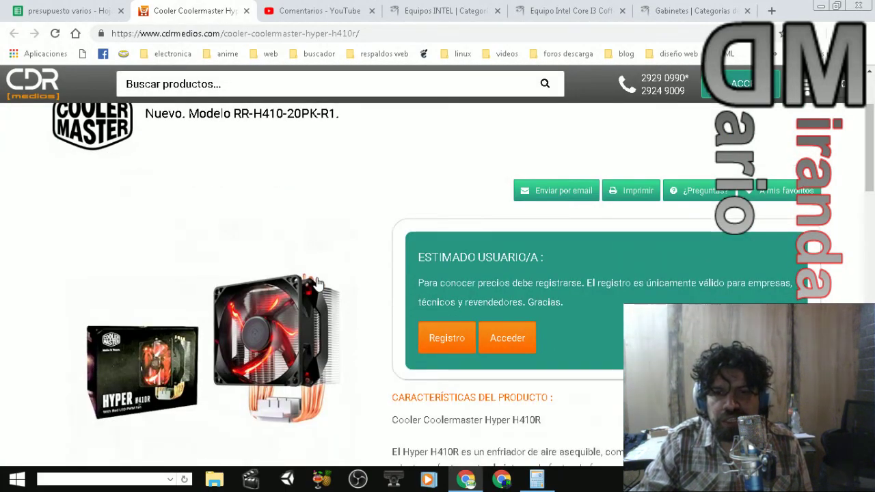
pyautogui.click(246, 10)
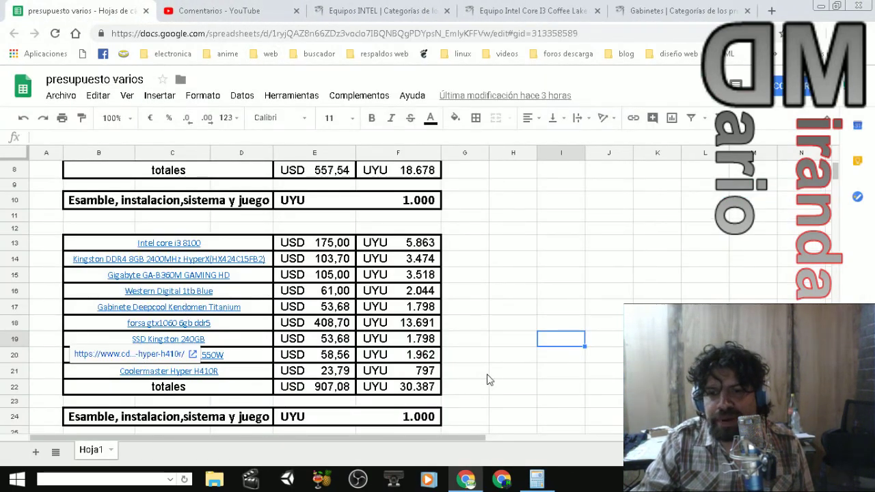
# - Select the SSD Kingston 240GB row and the cell beside Coolermaster Hyper H410R to point out these parts
pyautogui.click(512, 371)
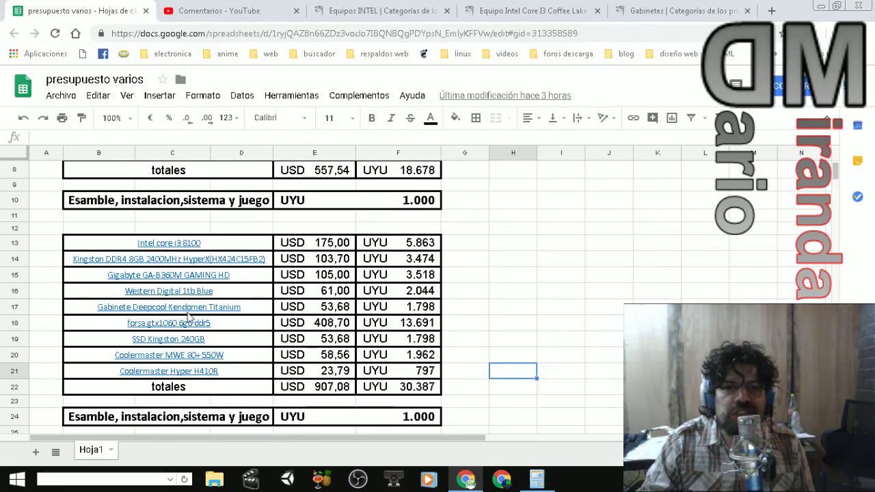
pyautogui.click(39, 311)
pyautogui.click(27, 339)
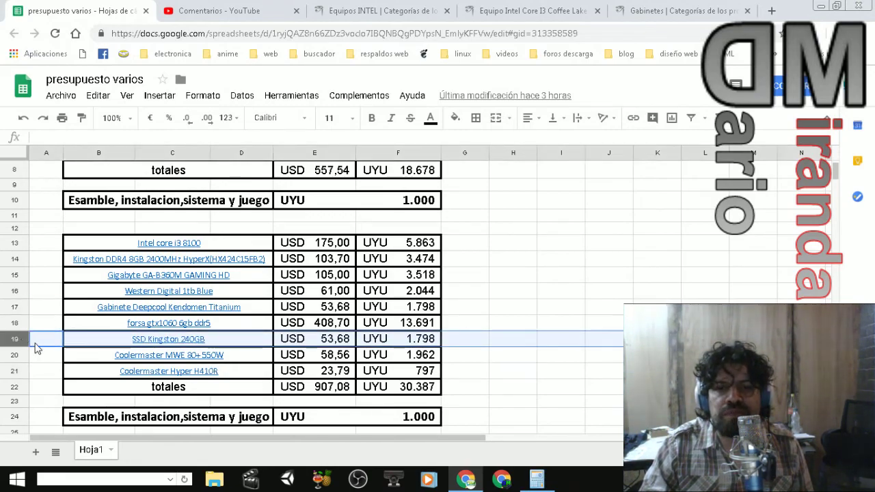
pyautogui.click(41, 373)
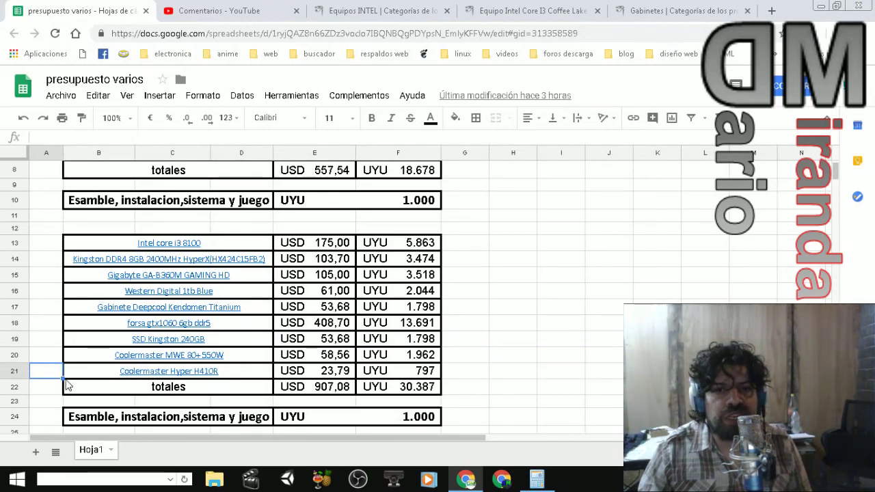
# - Check the price on the prebuilt i3 Pro Gamer page against the i3 8100 build in the spreadsheet
pyautogui.click(530, 11)
pyautogui.scroll(3, 491, 254)
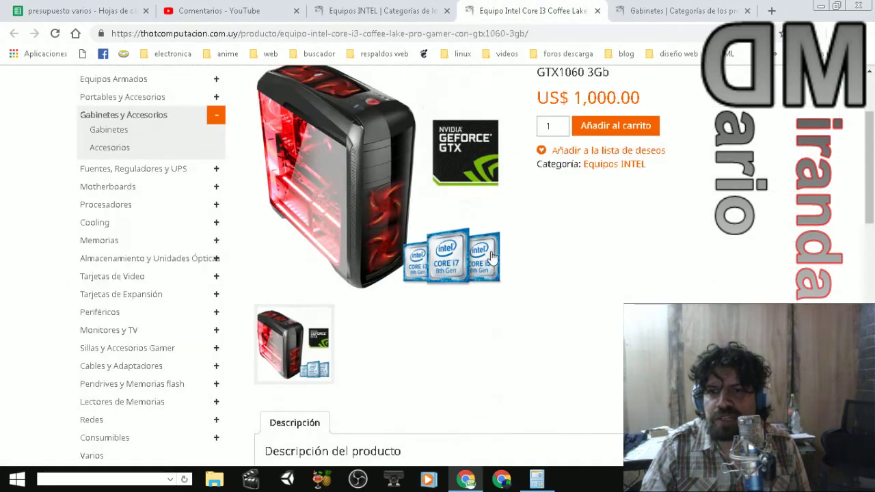
pyautogui.scroll(2, 492, 256)
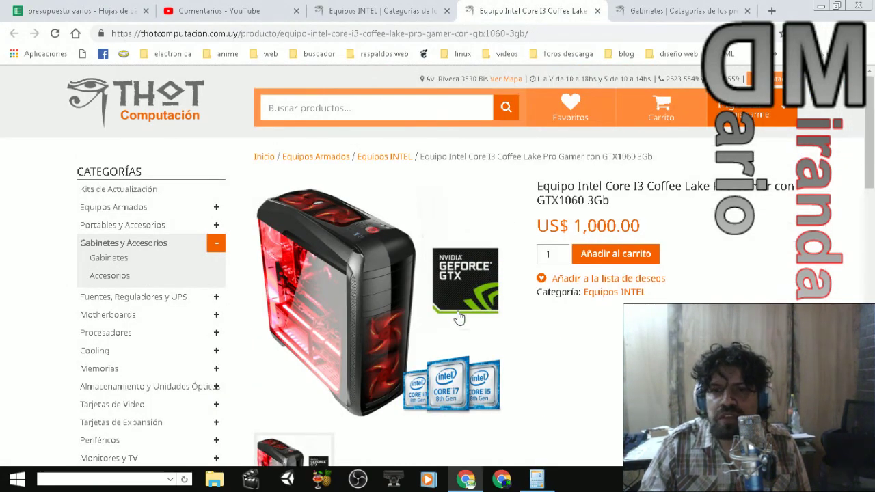
pyautogui.scroll(-2, 458, 316)
pyautogui.scroll(2, 458, 316)
pyautogui.click(81, 11)
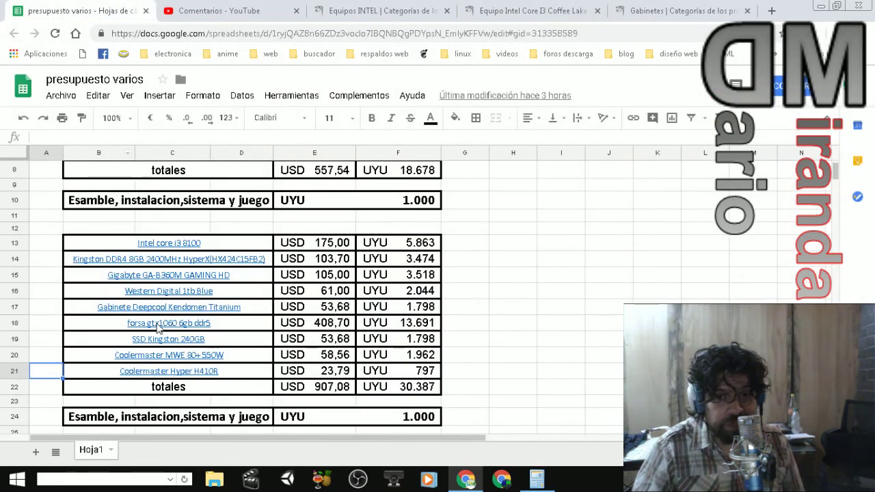
pyautogui.click(550, 321)
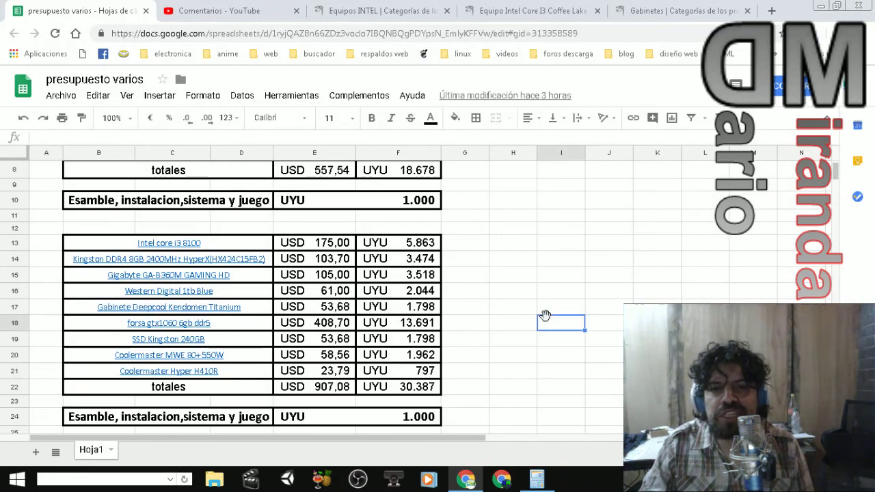
# - Highlight Memoria 8Gb DDR4 2666mhz in the prebuilt computer's description and compare it with the spreadsheet's Kingston DDR4 8GB 2400MHz name and price cells
pyautogui.click(533, 13)
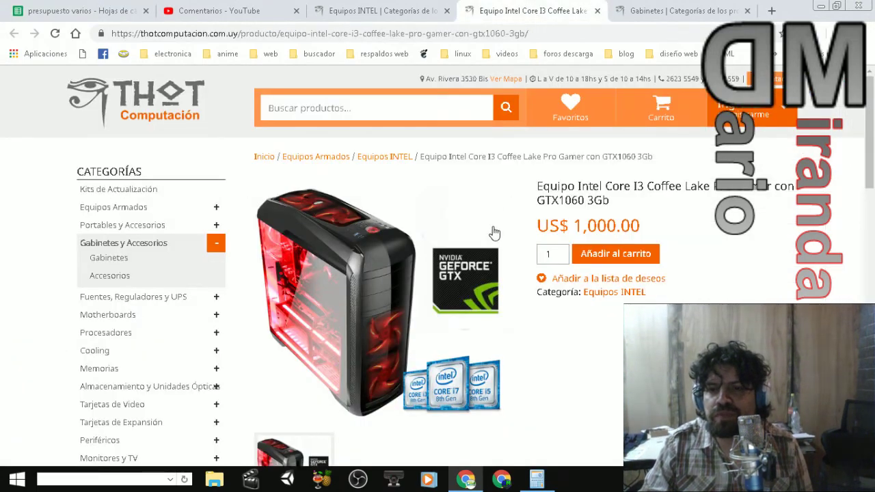
pyautogui.scroll(-5, 492, 233)
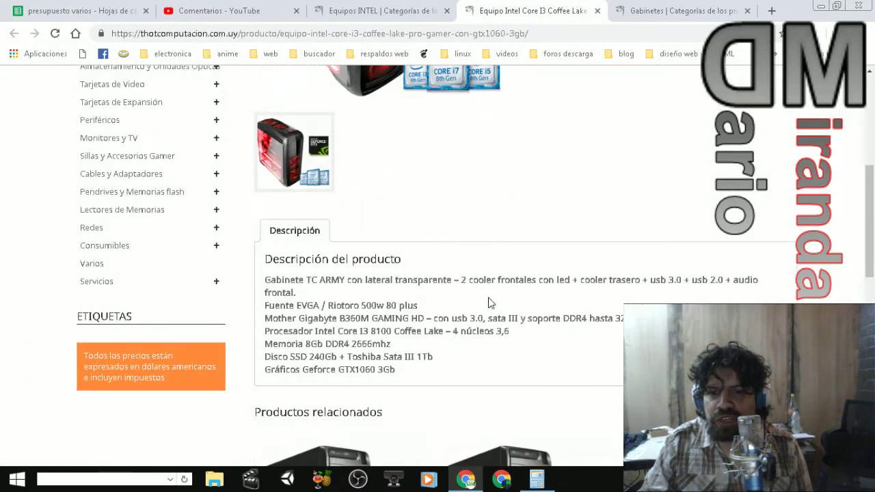
pyautogui.moveTo(392, 345); pyautogui.dragTo(268, 350)
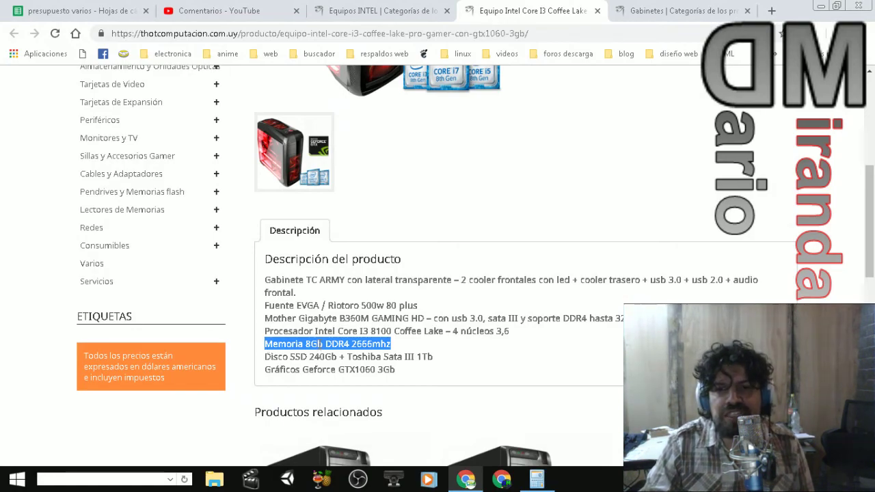
pyautogui.click(68, 11)
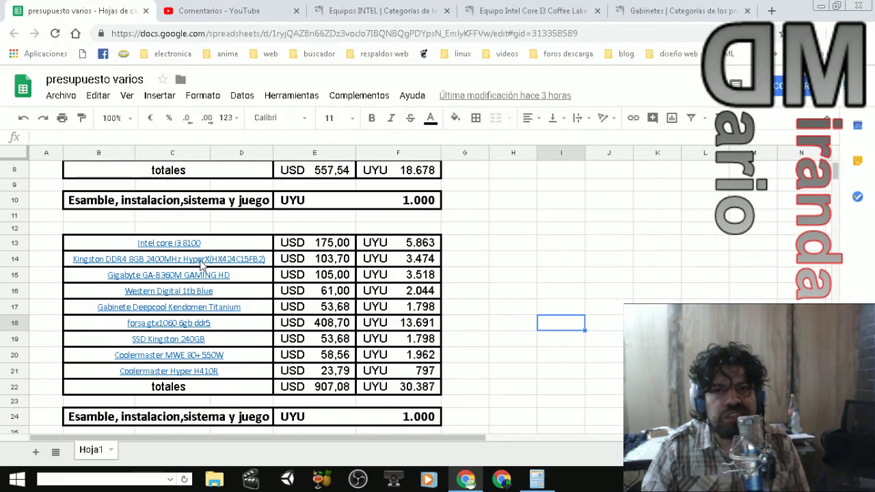
pyautogui.click(223, 261)
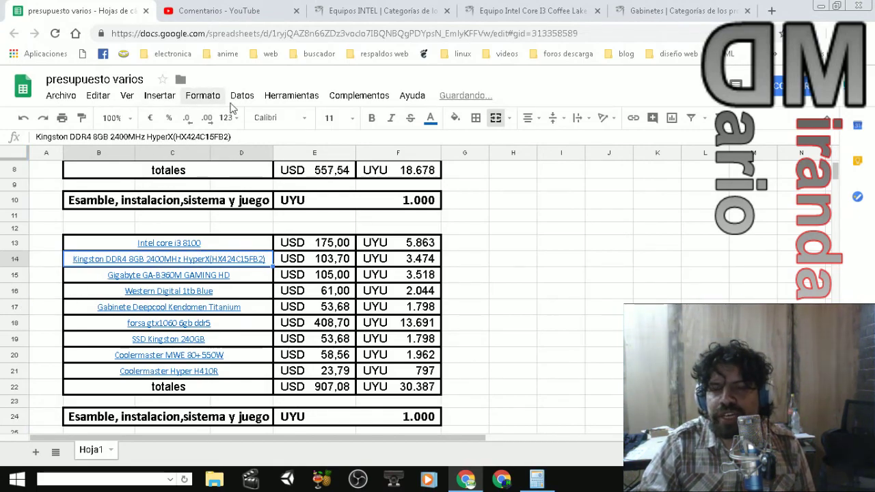
pyautogui.click(316, 263)
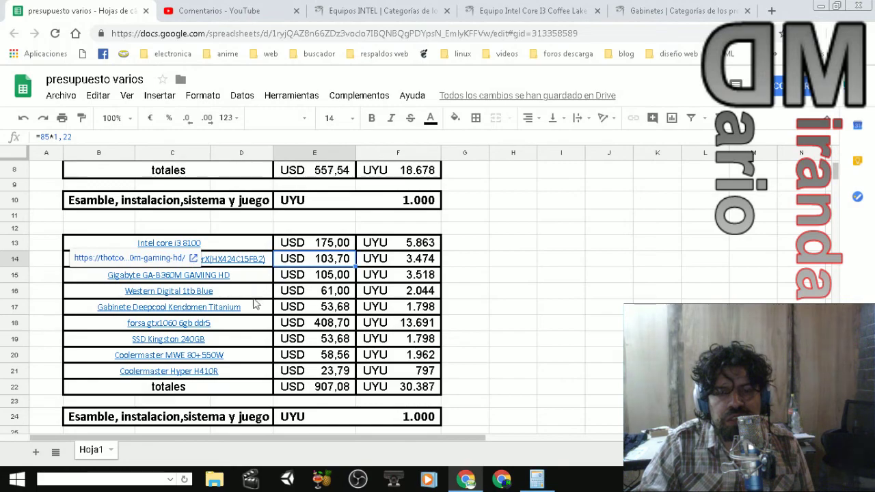
pyautogui.click(540, 269)
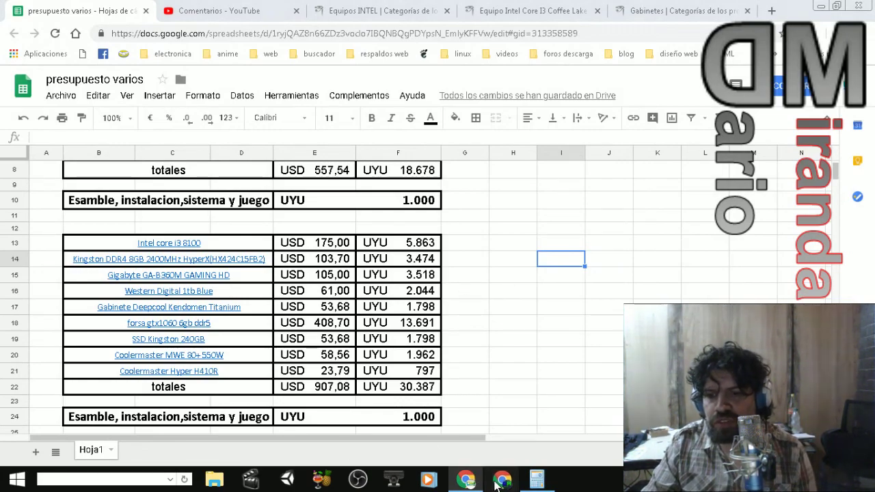
# - Switch to the other Chrome window and close the motherboard, Equipos INTEL, two prebuilt computer and TC-ARMY pages
pyautogui.hotkey('alt', 'Tab')
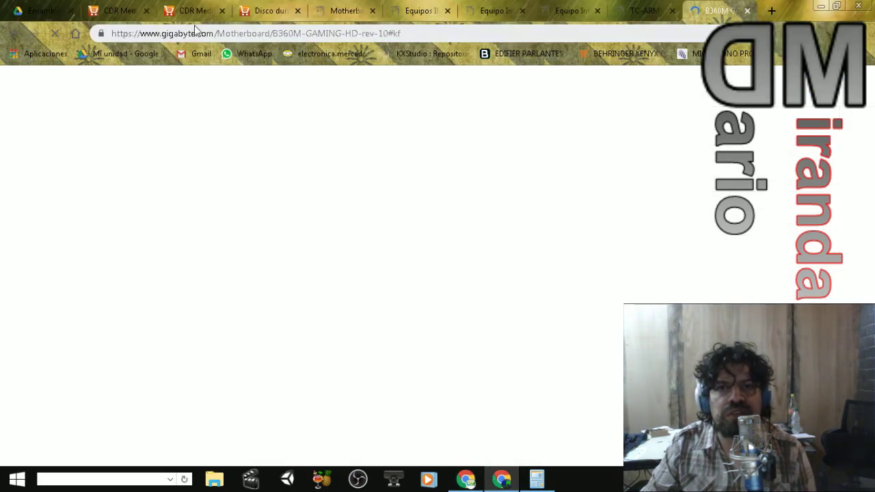
pyautogui.click(197, 12)
pyautogui.click(280, 13)
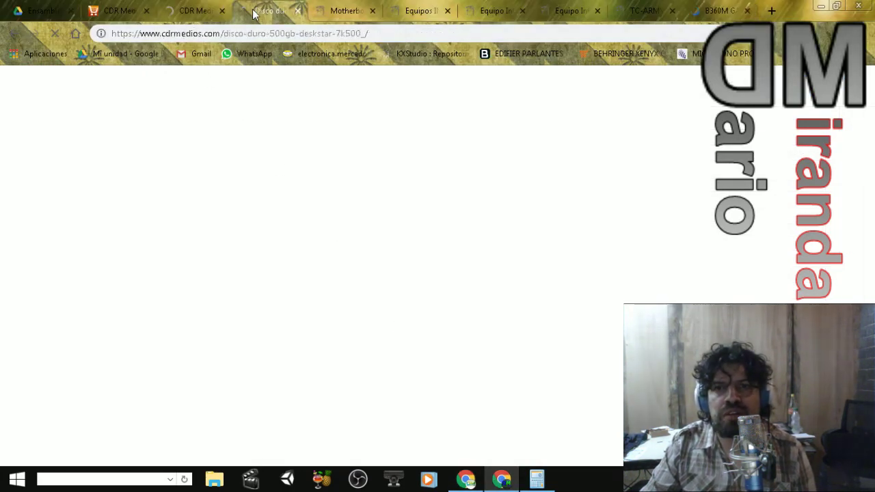
pyautogui.click(373, 10)
pyautogui.click(373, 11)
pyautogui.click(373, 11)
pyautogui.click(372, 11)
pyautogui.click(373, 11)
pyautogui.click(342, 10)
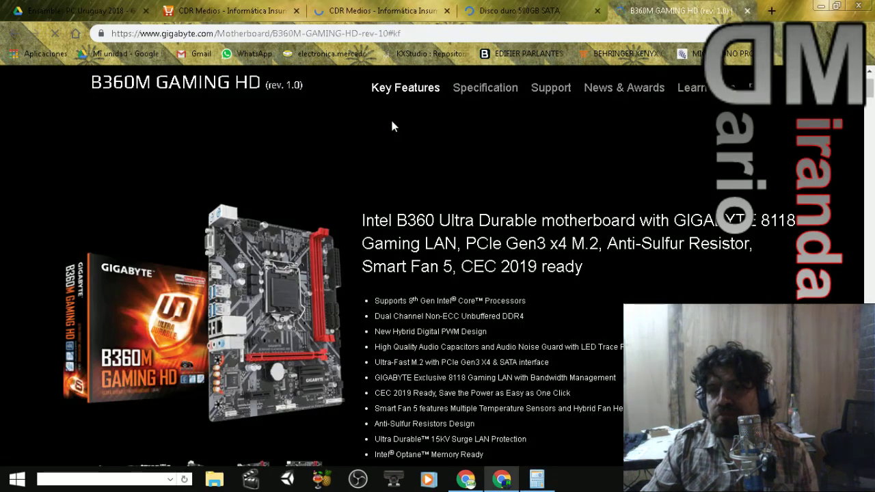
# - Close the Disco duro 500GB SATA page and sign in to CDR Medios from its Gaming motherboards page
pyautogui.click(372, 14)
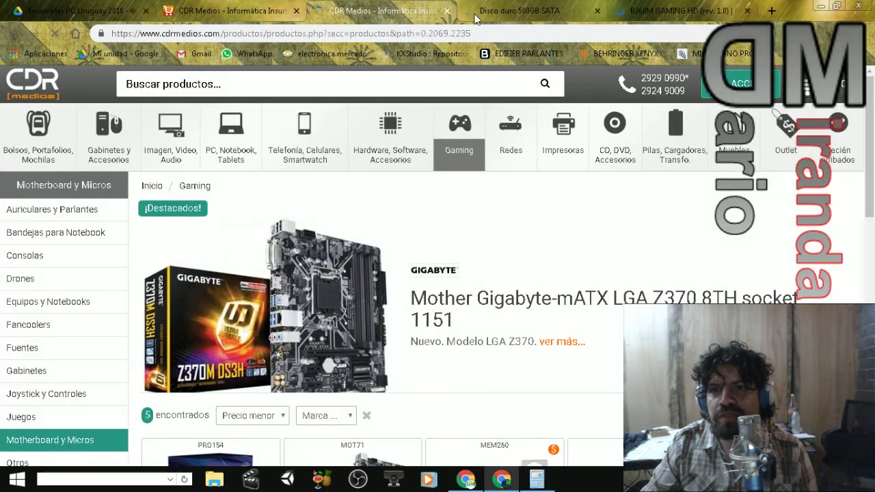
pyautogui.click(484, 17)
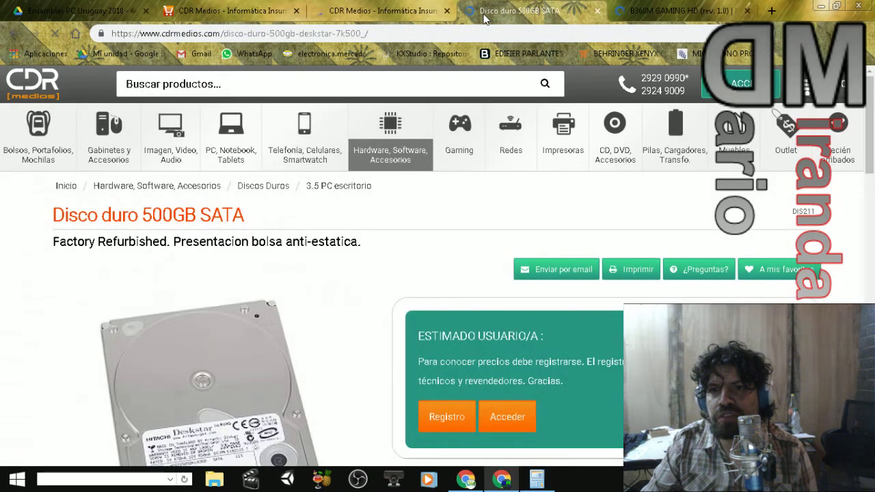
pyautogui.click(598, 11)
pyautogui.hotkey('ctrl', 'shift', 'Tab')
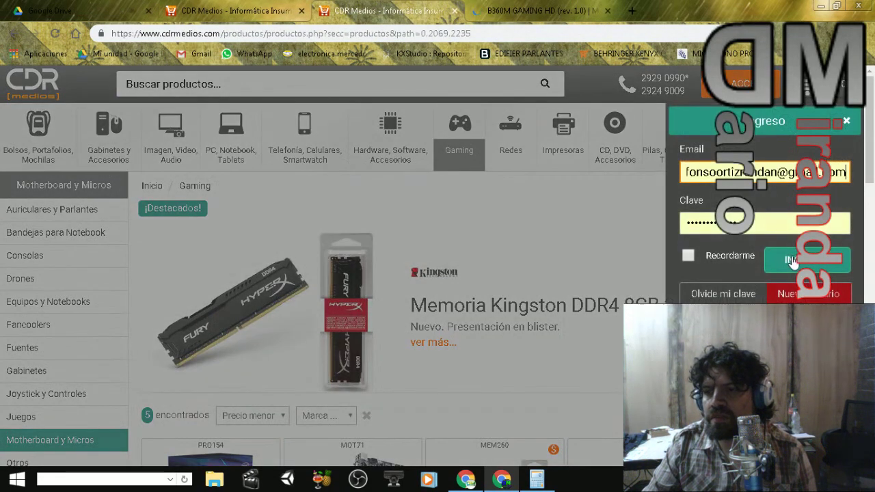
# - Look over the motherboards listed on the CDR Medios Motherboards page and close that page
pyautogui.click(272, 15)
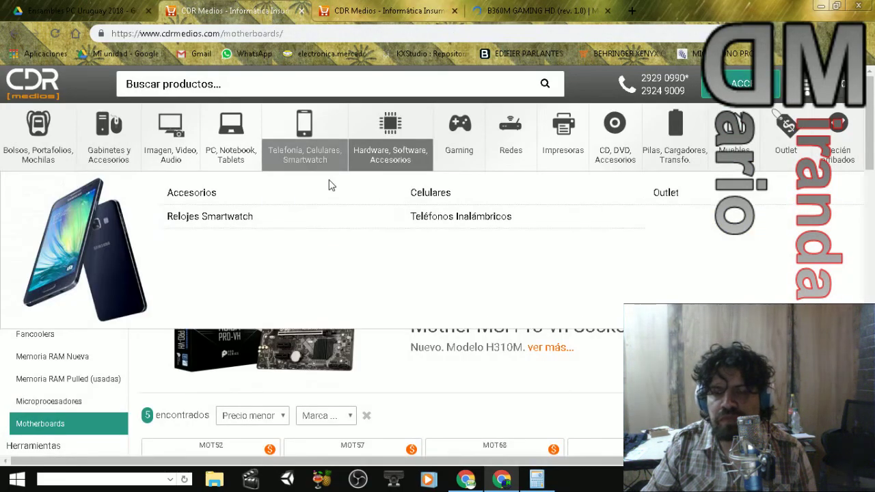
pyautogui.scroll(-2, 331, 185)
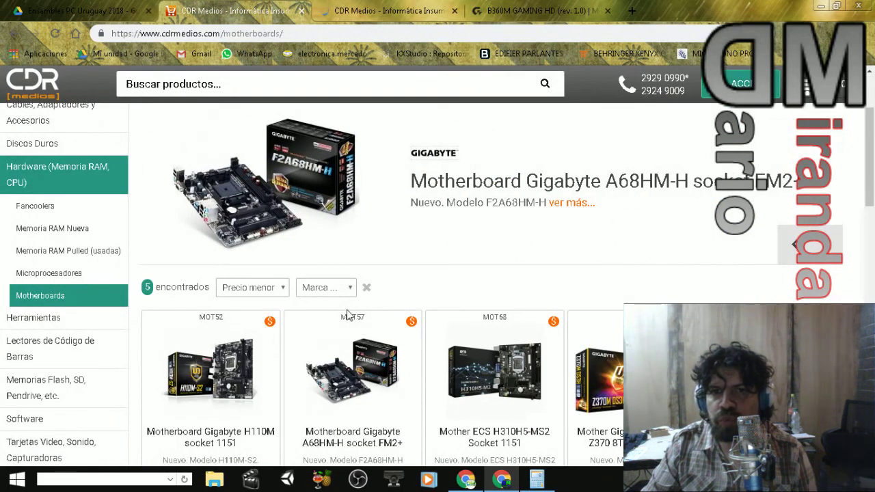
pyautogui.click(301, 12)
# - Open the Memoria RAM Nueva category from Hardware (Memoria RAM, CPU) on the remaining CDR Medios page
pyautogui.moveTo(254, 166)
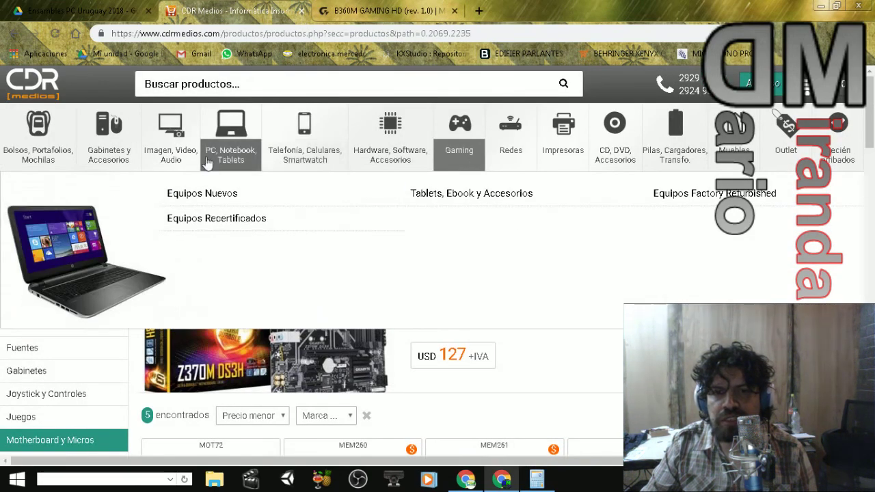
pyautogui.moveTo(194, 166)
pyautogui.moveTo(441, 155)
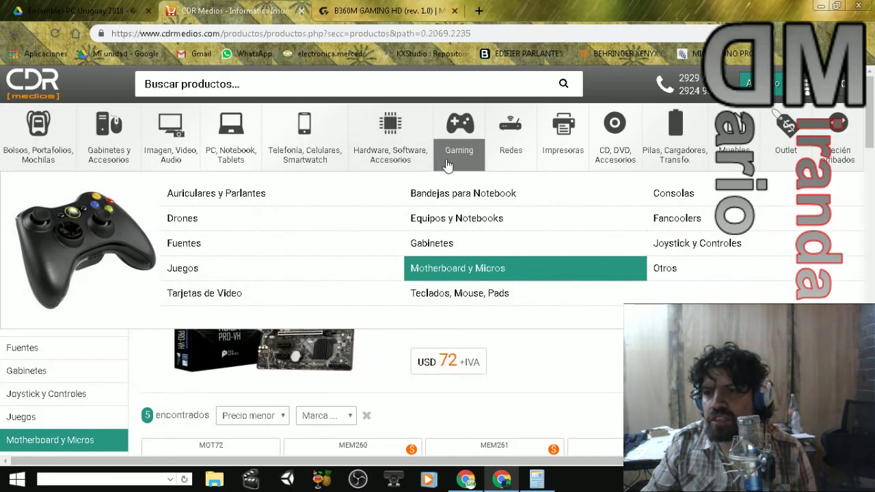
pyautogui.moveTo(362, 161)
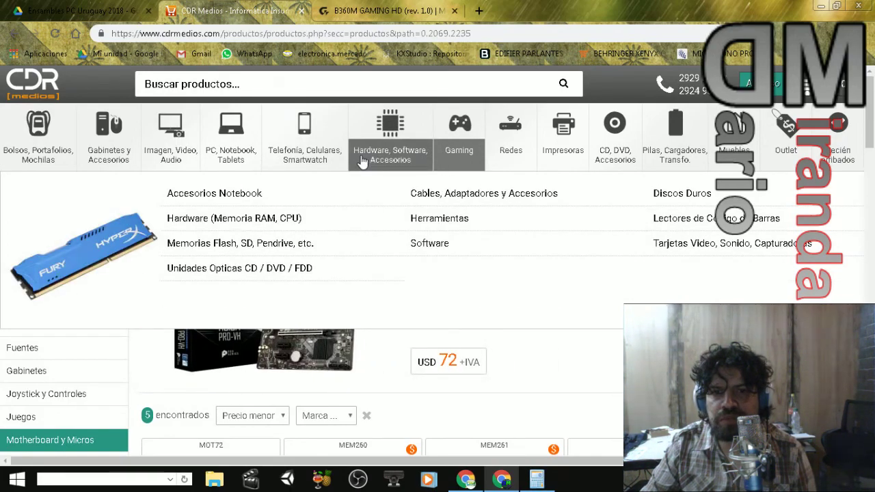
pyautogui.moveTo(377, 225)
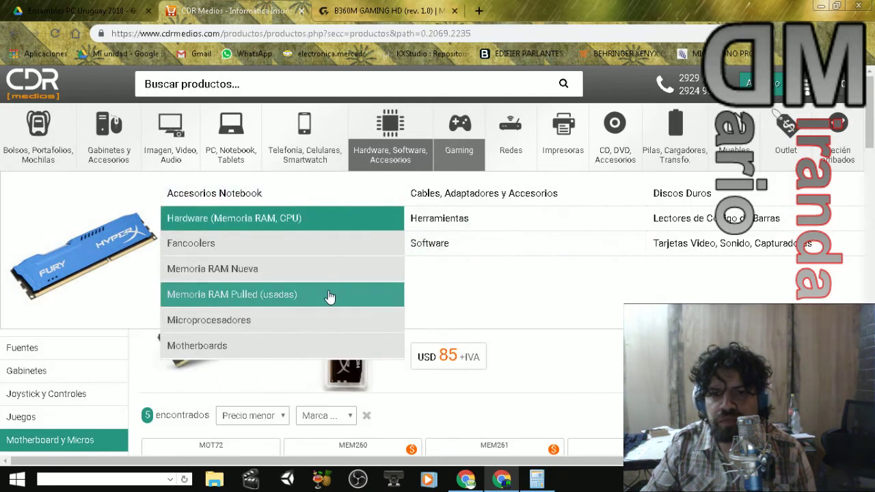
pyautogui.click(323, 284)
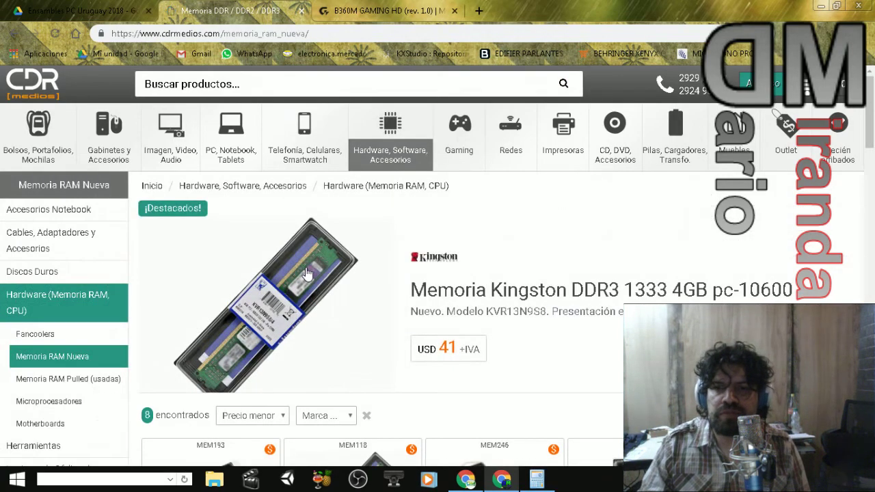
# - Find Memoria Kingston DDR4 8GB 2666MHz HyperX in the new RAM listing and highlight its price
pyautogui.scroll(-7, 307, 273)
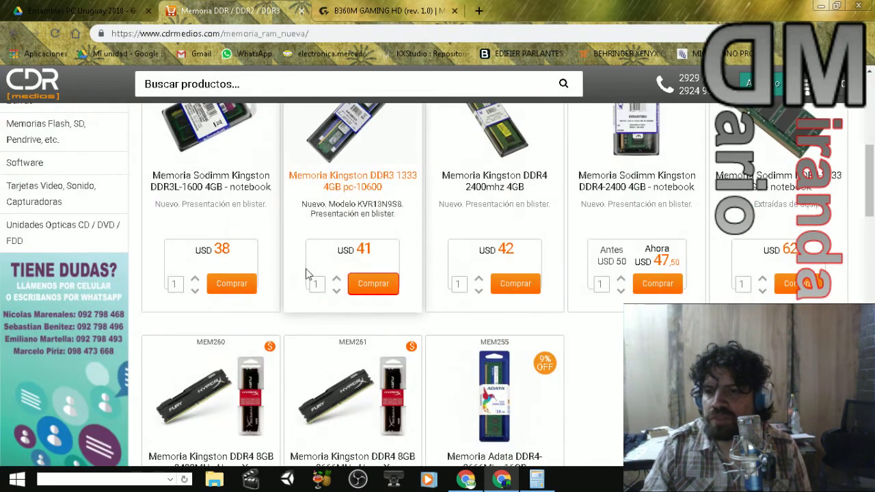
pyautogui.scroll(-1, 307, 273)
pyautogui.scroll(-1, 276, 299)
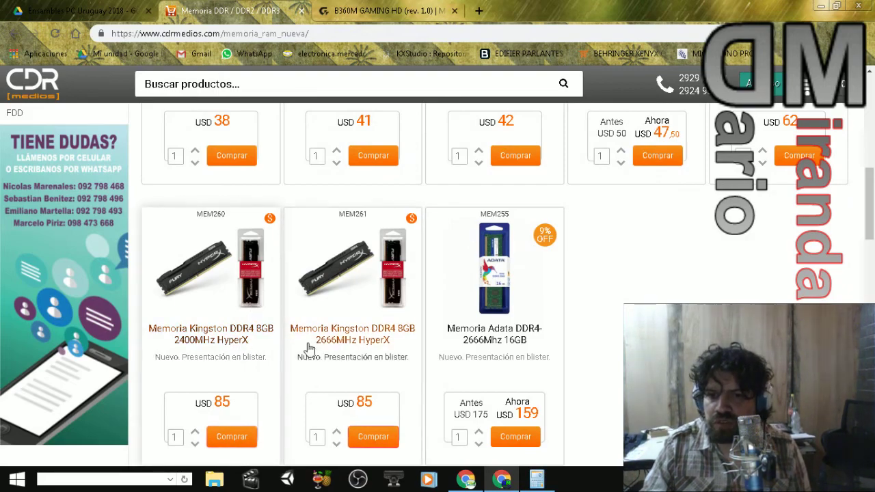
pyautogui.scroll(-1, 346, 346)
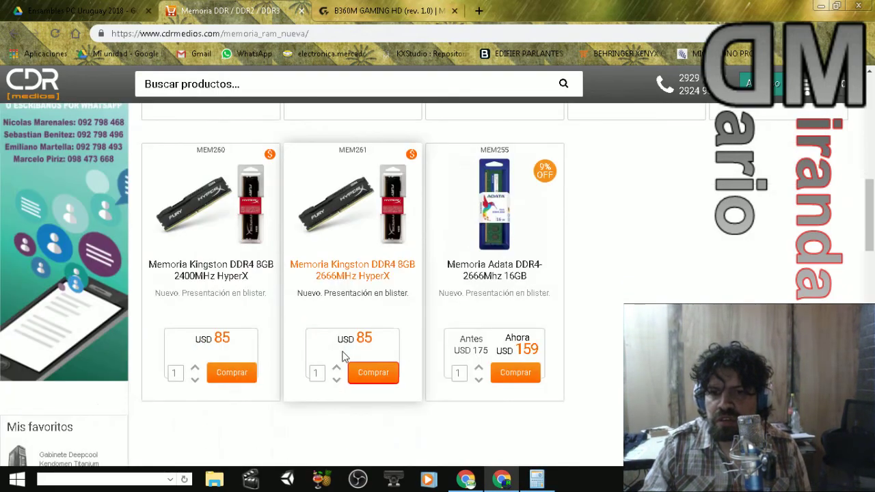
pyautogui.doubleClick(356, 342)
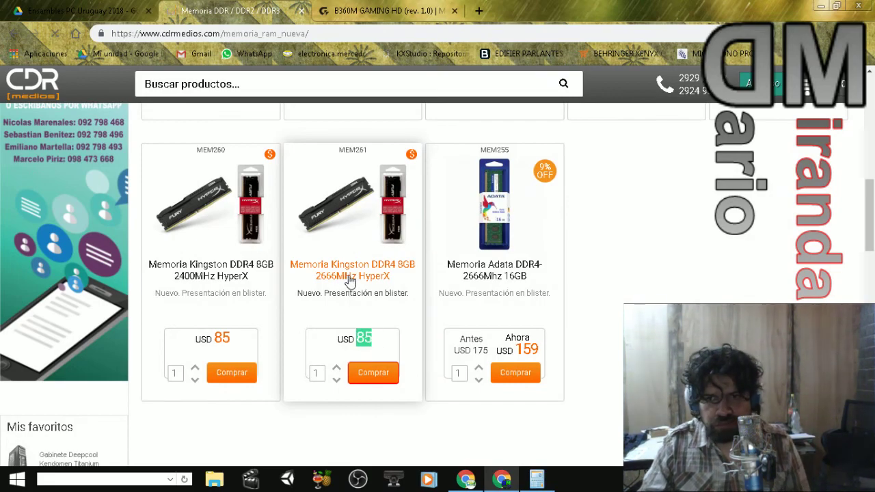
# - Open the Kingston DDR4 8GB 2666MHz HyperX product page and search Google for its model code HX426C16FB2
pyautogui.click(350, 273)
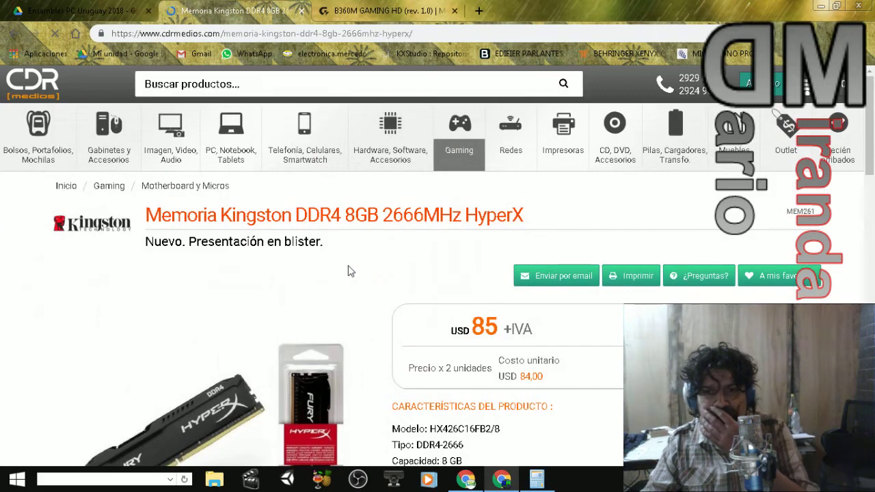
pyautogui.scroll(-1, 348, 271)
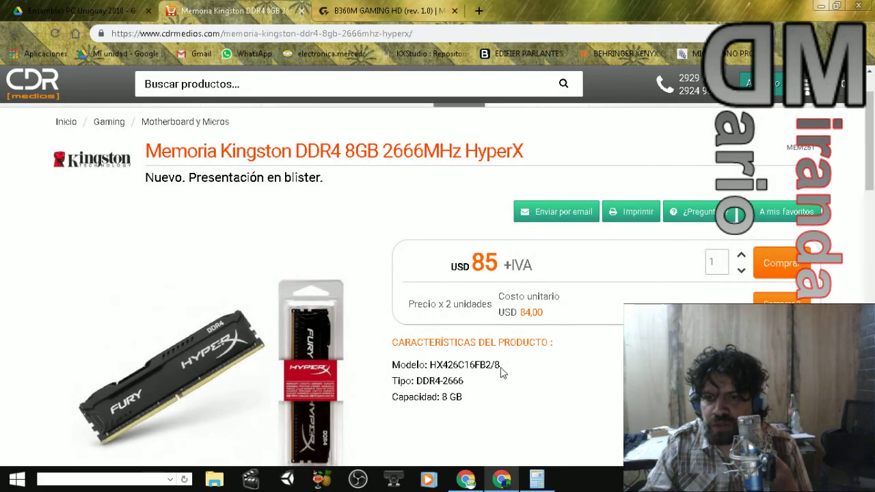
pyautogui.moveTo(491, 365); pyautogui.dragTo(430, 365)
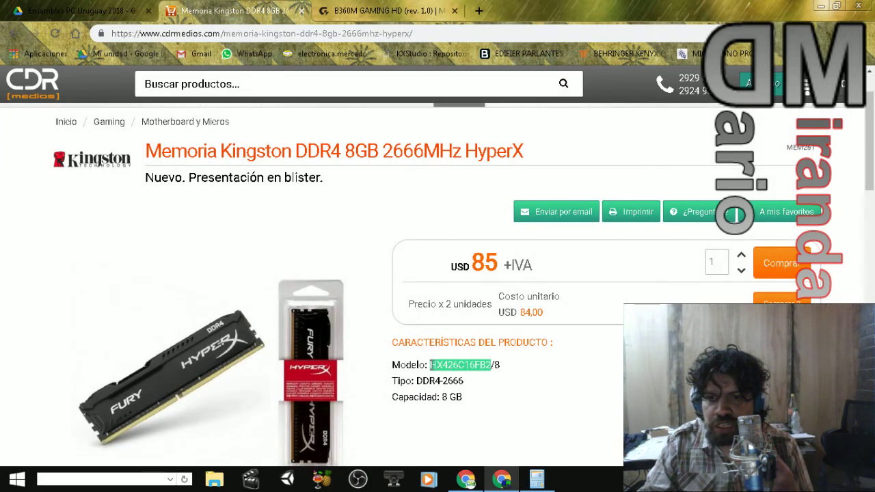
pyautogui.rightClick(431, 366)
pyautogui.click(472, 392)
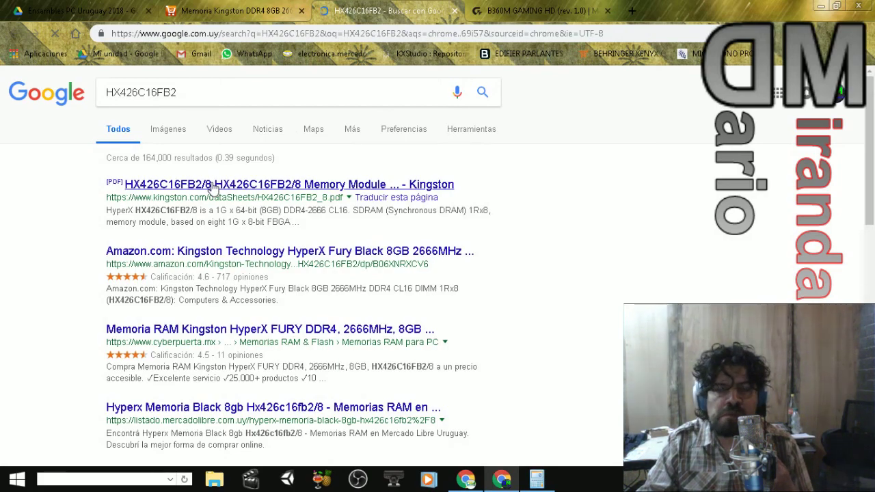
# - Return to the Kingston memory's CDR Medios page and check its features, advanced data and warranty
pyautogui.click(228, 19)
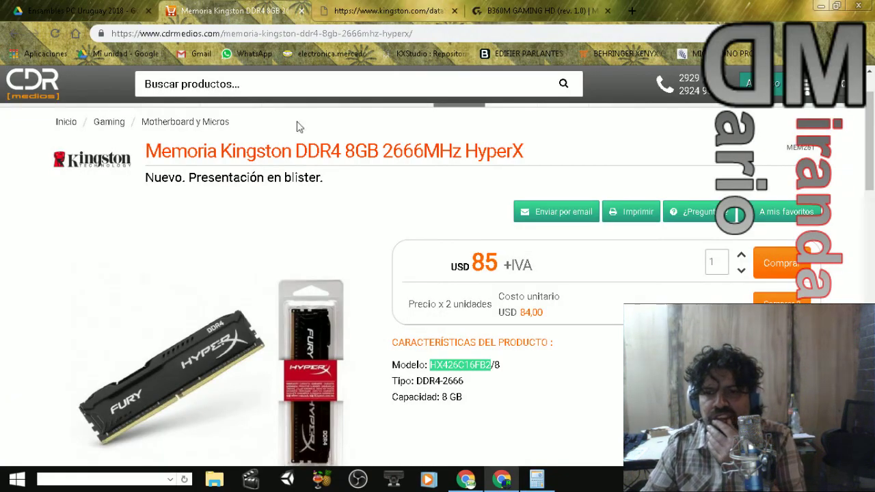
pyautogui.scroll(-2, 518, 386)
pyautogui.scroll(-3, 518, 387)
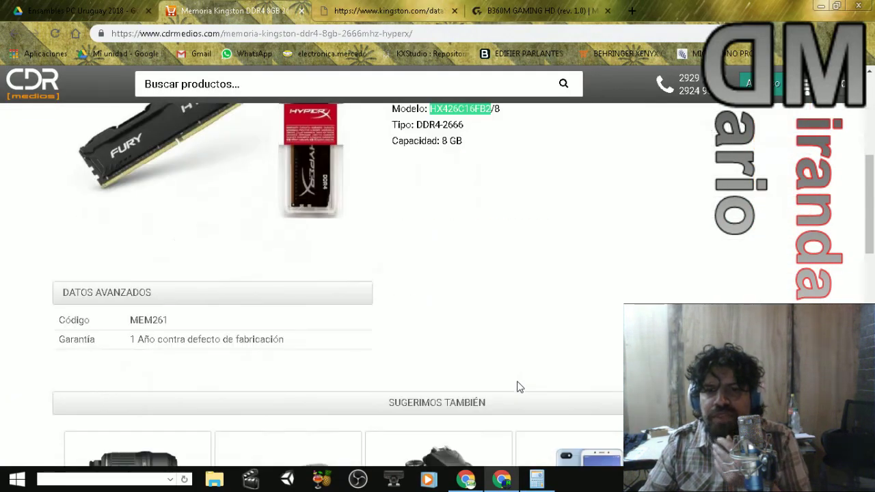
# - Examine Kingston's HX426C16FB2/8 datasheet for its specifications, features, JEDEC/XMP timing parameters and module dimensions
pyautogui.click(349, 15)
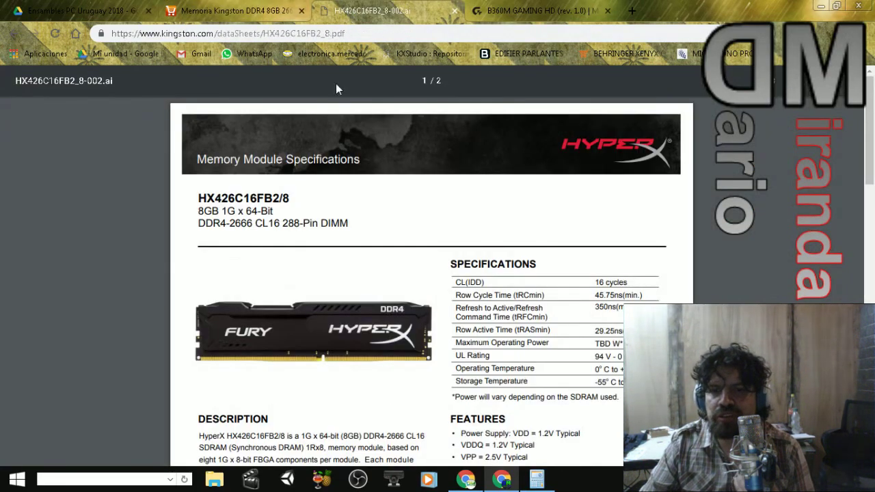
pyautogui.scroll(-4, 347, 306)
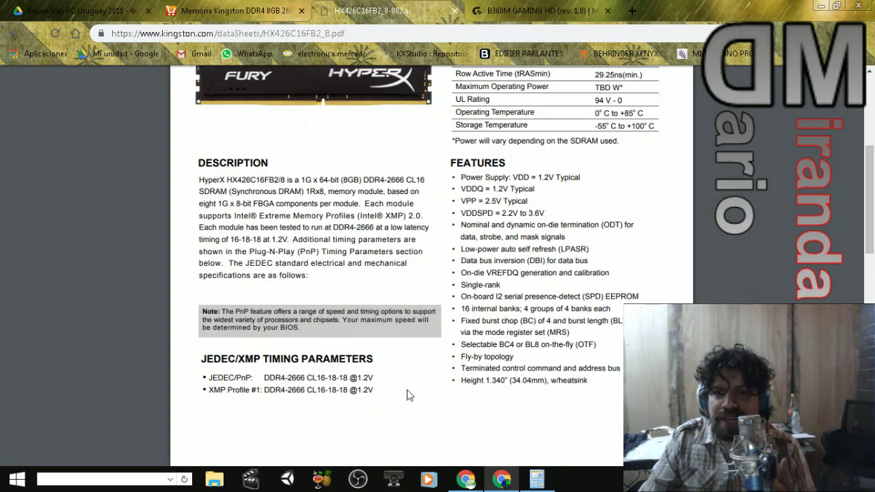
pyautogui.scroll(2, 406, 395)
pyautogui.scroll(1, 408, 389)
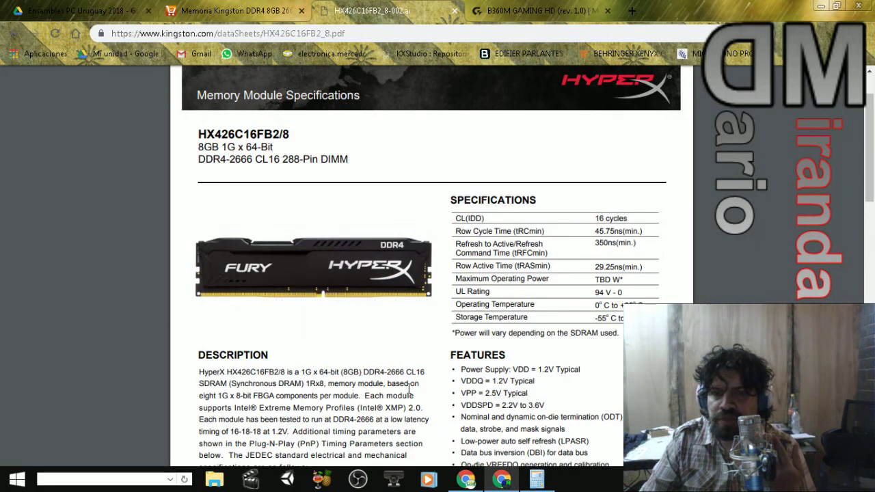
pyautogui.scroll(-2, 409, 389)
pyautogui.scroll(-2, 409, 389)
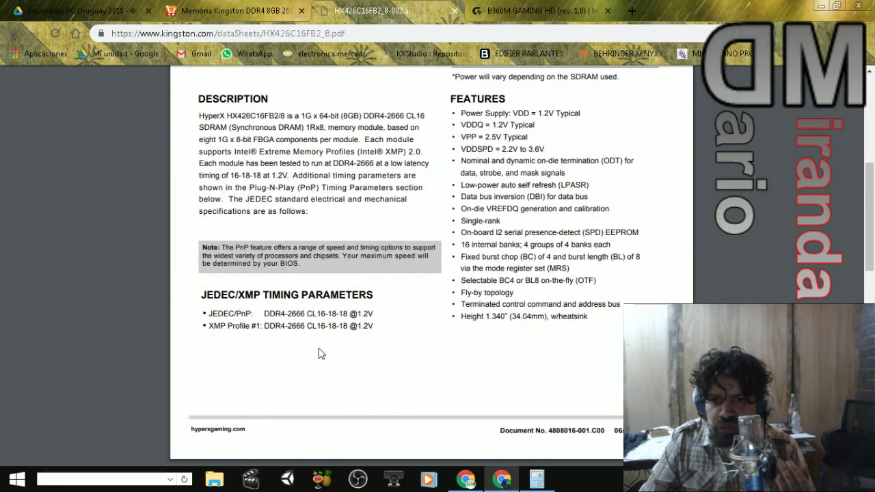
pyautogui.moveTo(324, 331); pyautogui.dragTo(326, 331)
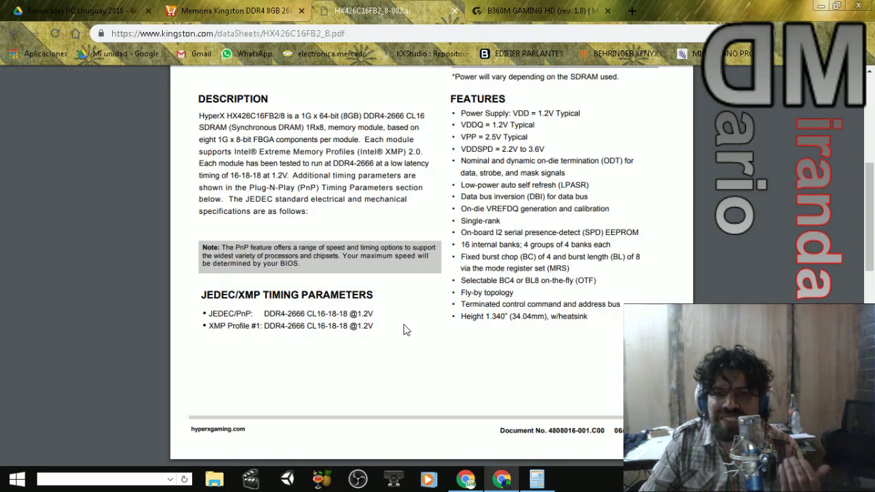
pyautogui.scroll(-2, 381, 367)
pyautogui.scroll(2, 363, 383)
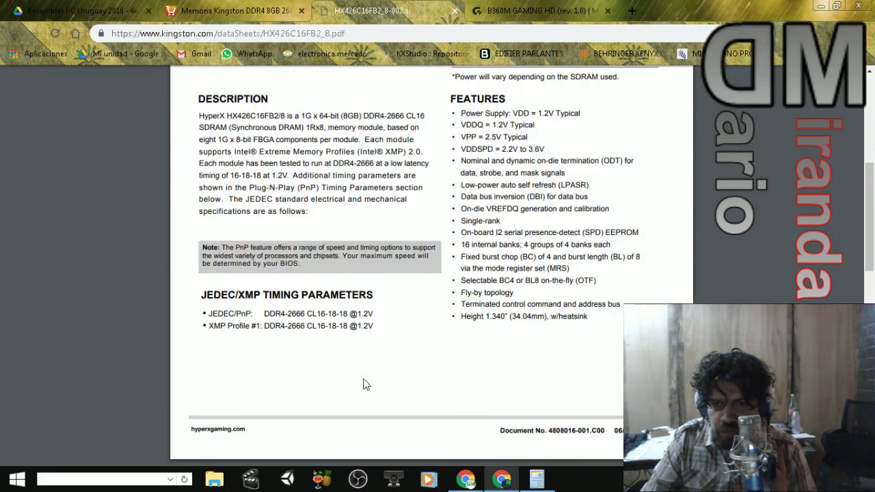
pyautogui.scroll(-6, 365, 385)
pyautogui.scroll(-2, 364, 384)
pyautogui.scroll(-3, 363, 385)
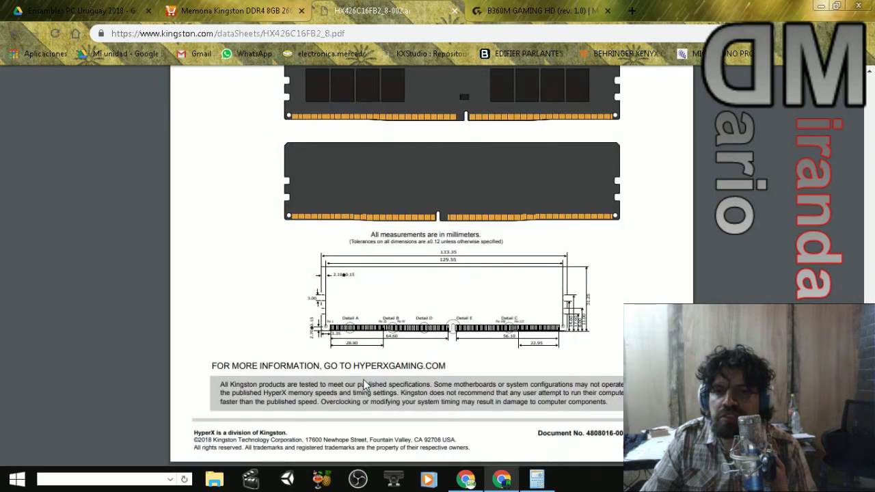
pyautogui.scroll(8, 364, 384)
pyautogui.scroll(2, 364, 385)
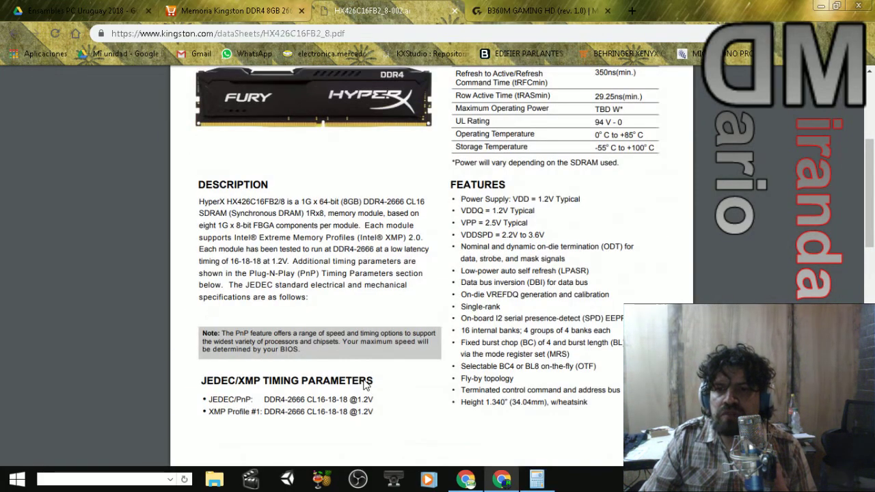
# - Compare the Kingston 2666MHz memory's price at CDR Medios with the spreadsheet's Kingston DDR4 price formula, and check the Gigabyte GA-B360M GAMING HD price cell
pyautogui.click(250, 12)
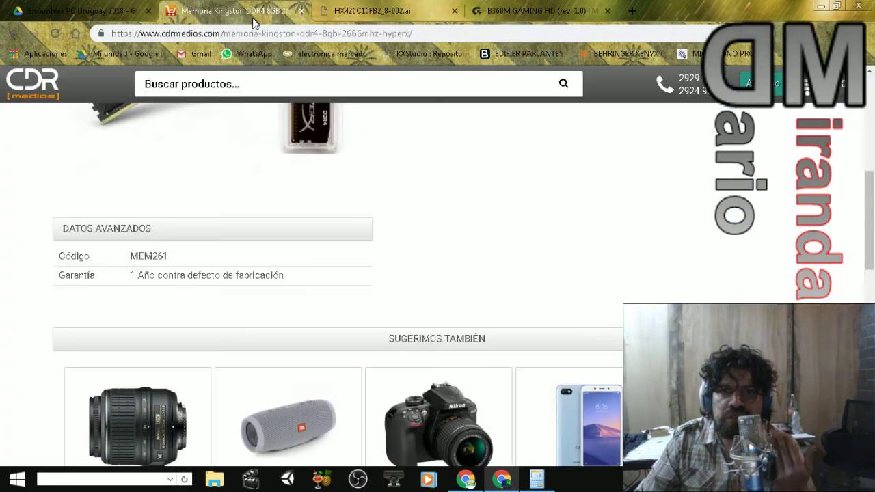
pyautogui.scroll(6, 329, 360)
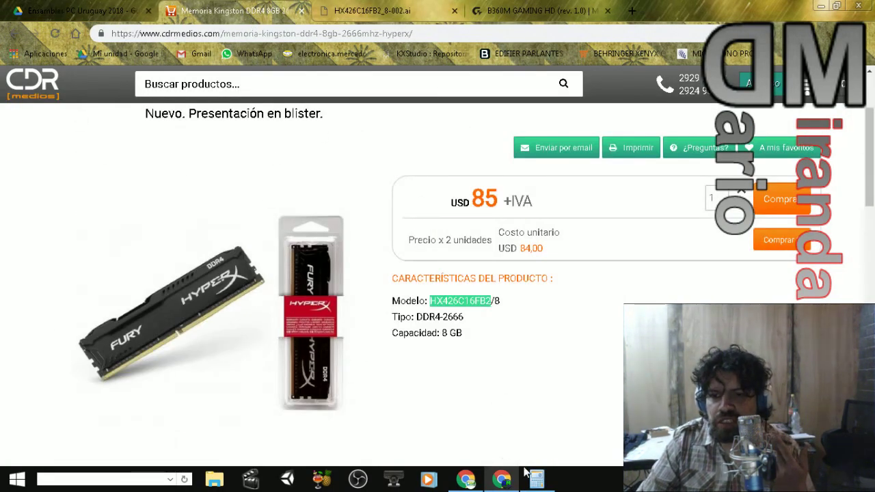
pyautogui.click(469, 481)
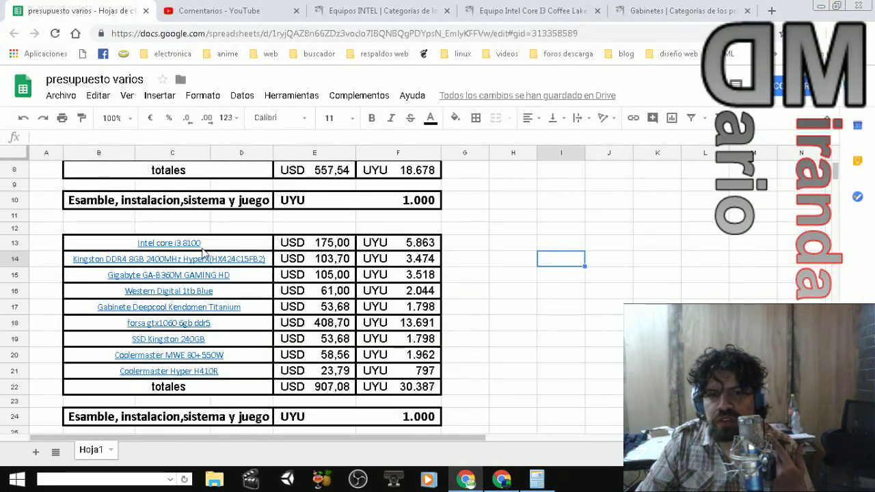
pyautogui.click(309, 263)
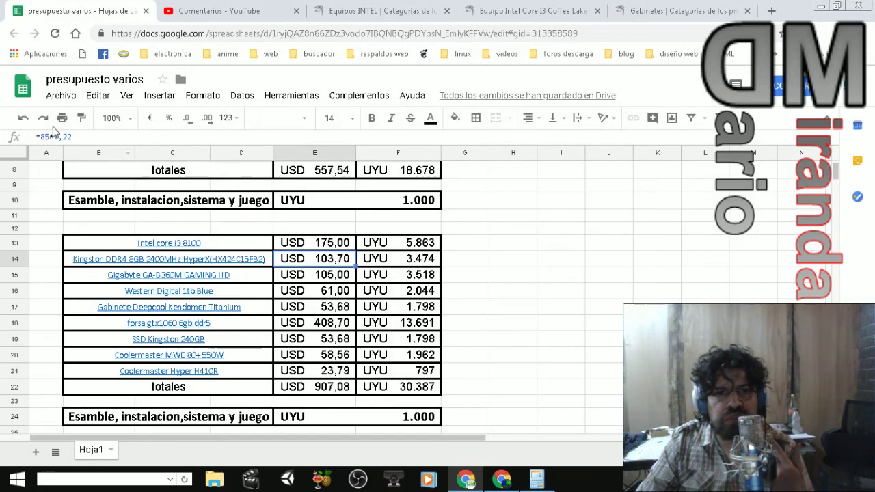
pyautogui.click(333, 281)
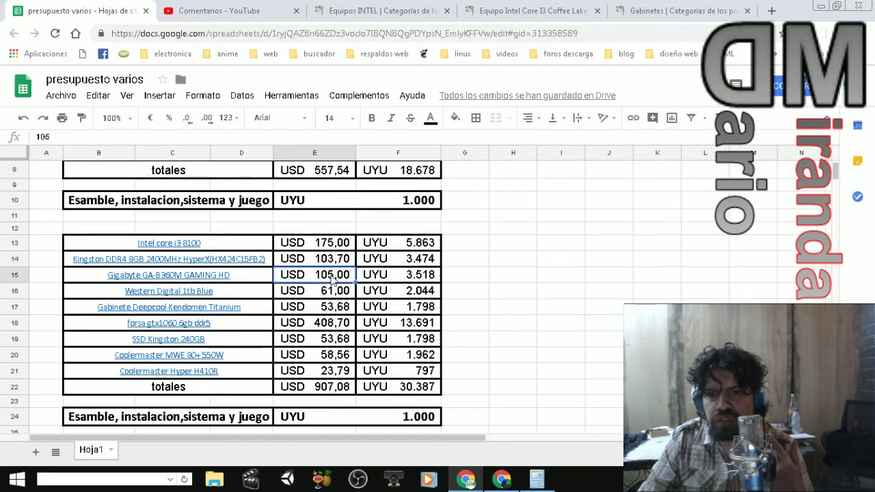
pyautogui.click(526, 339)
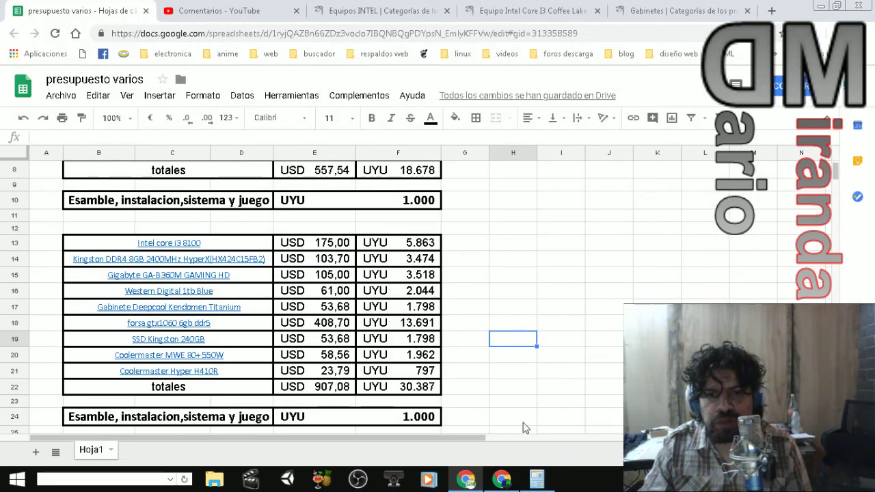
# - Close the Kingston memory product page and datasheet in the other Chrome window and review the B360M GAMING HD key features
pyautogui.click(501, 479)
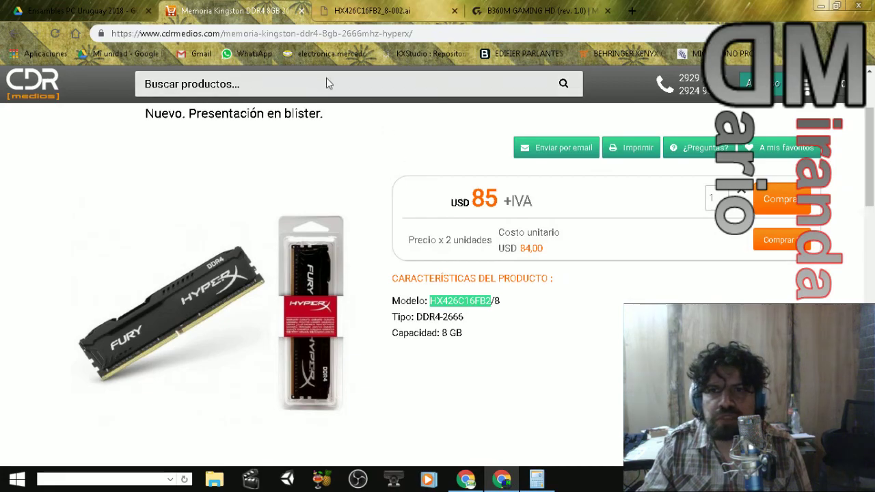
pyautogui.click(302, 11)
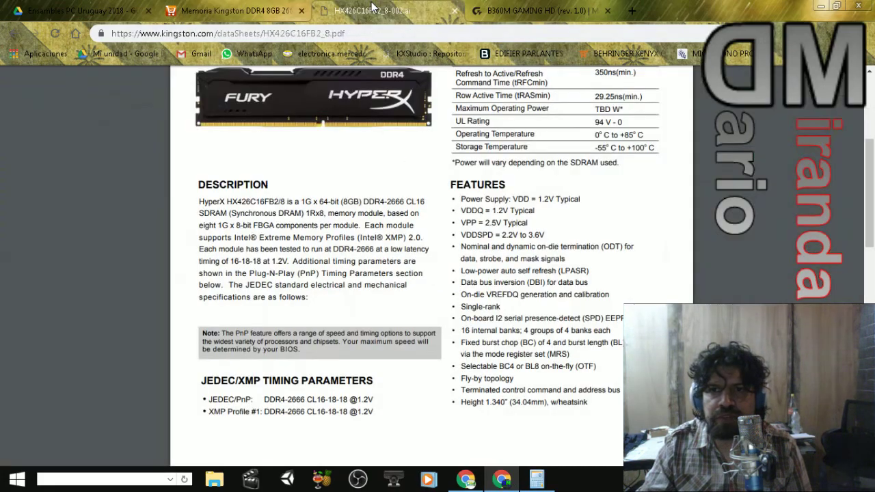
pyautogui.click(302, 12)
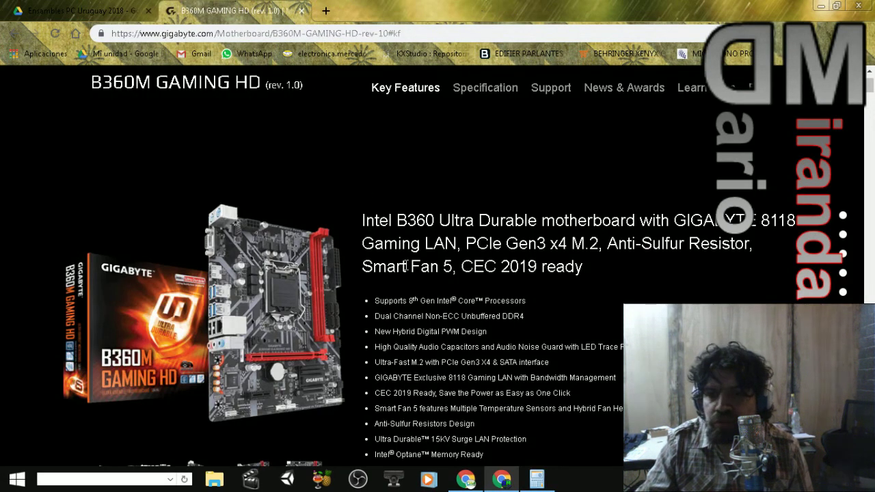
pyautogui.scroll(-1, 407, 268)
pyautogui.scroll(-1, 407, 270)
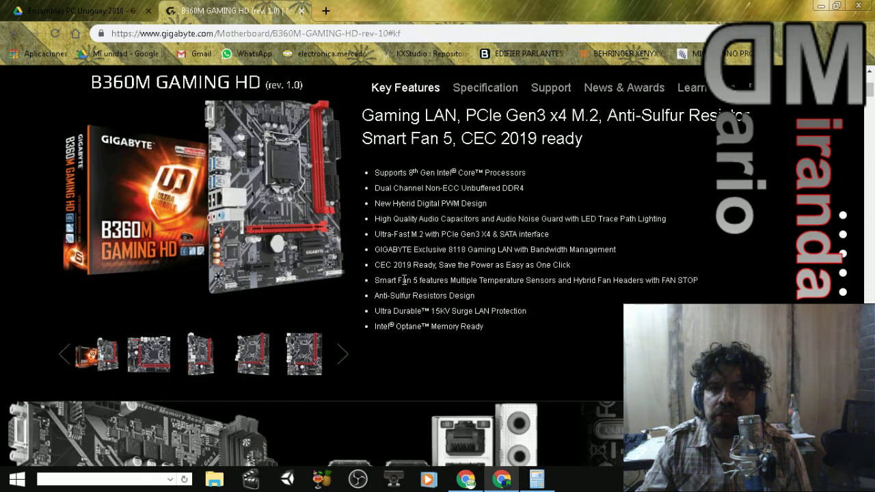
# - Close the B360M GAMING HD window and review the prebuilt i3 Coffee Lake computer's power supply, remaining description and price at Thot Computación
pyautogui.click(859, 6)
pyautogui.click(526, 10)
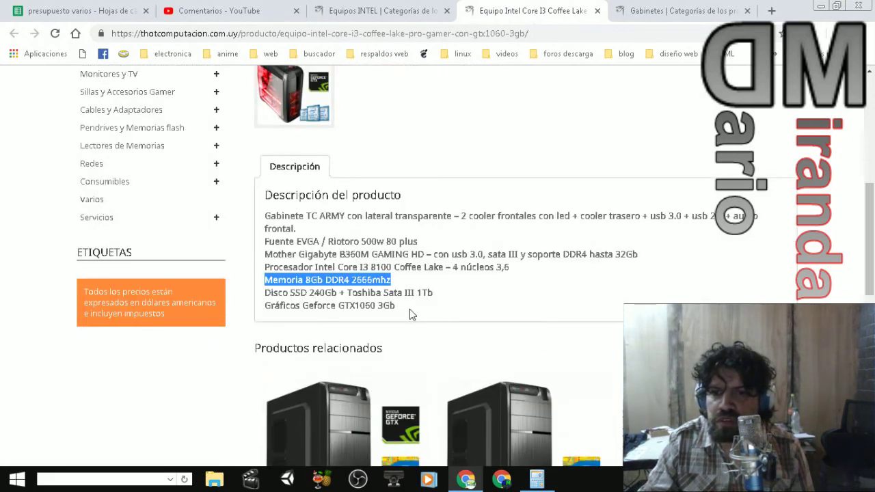
pyautogui.moveTo(384, 242); pyautogui.dragTo(330, 237)
pyautogui.click(465, 301)
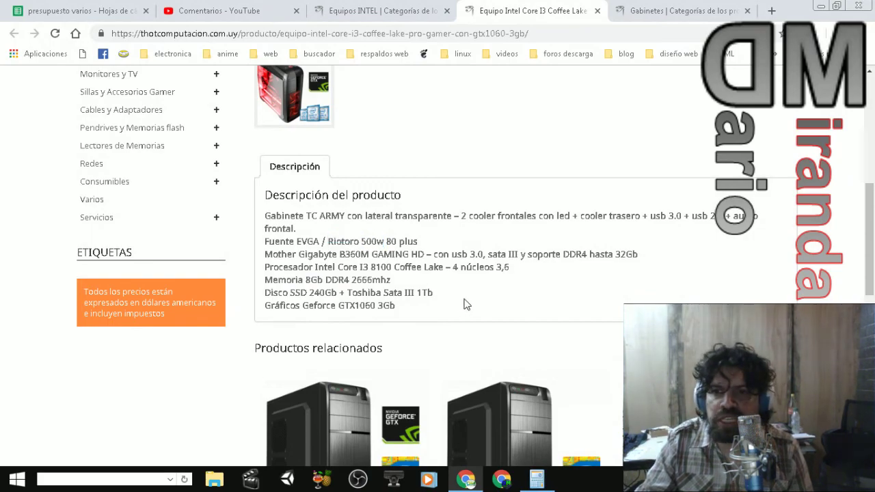
pyautogui.scroll(3, 400, 306)
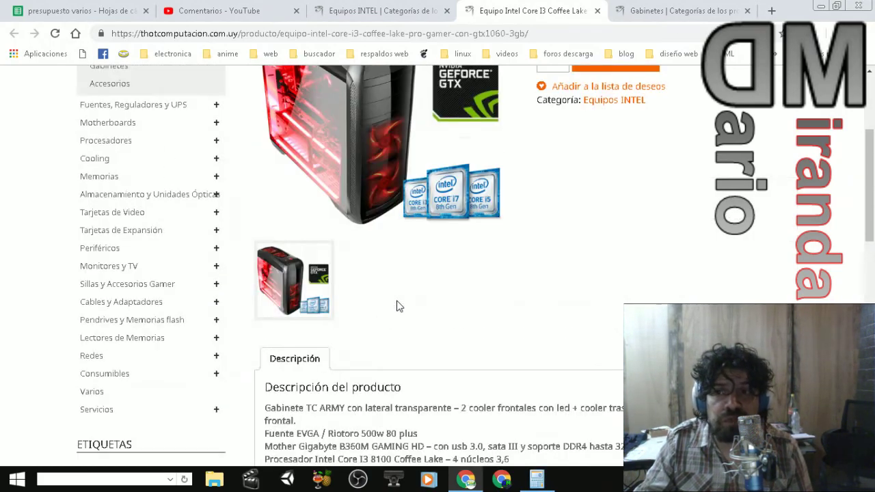
pyautogui.scroll(1, 400, 306)
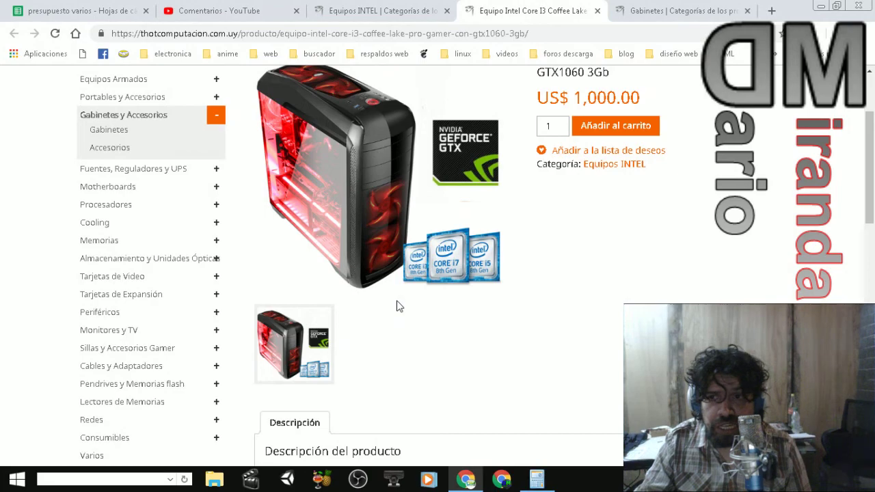
pyautogui.scroll(1, 400, 307)
# - Compare the TC-ARMY B09B Window Red Led and DEEPCOOL Kendomen Titanium case prices in Thot Computación's case listing
pyautogui.hotkey('ctrl', 'Tab')
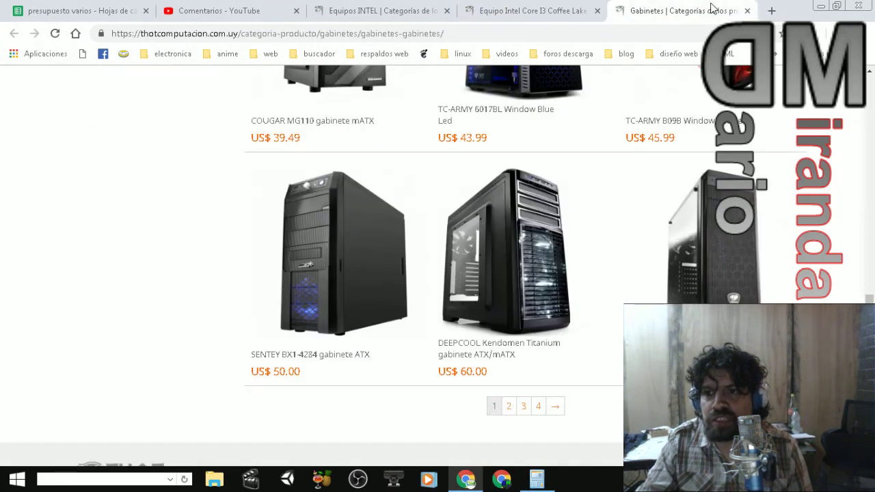
pyautogui.moveTo(709, 264)
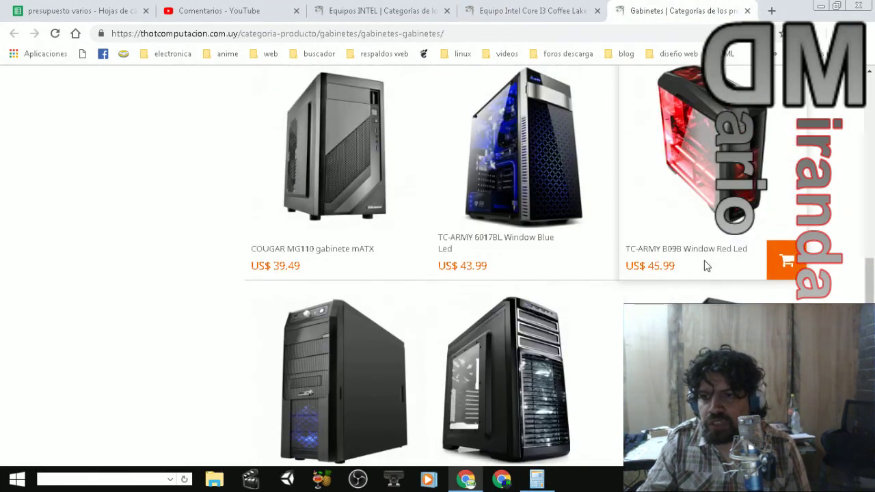
pyautogui.scroll(-2, 629, 284)
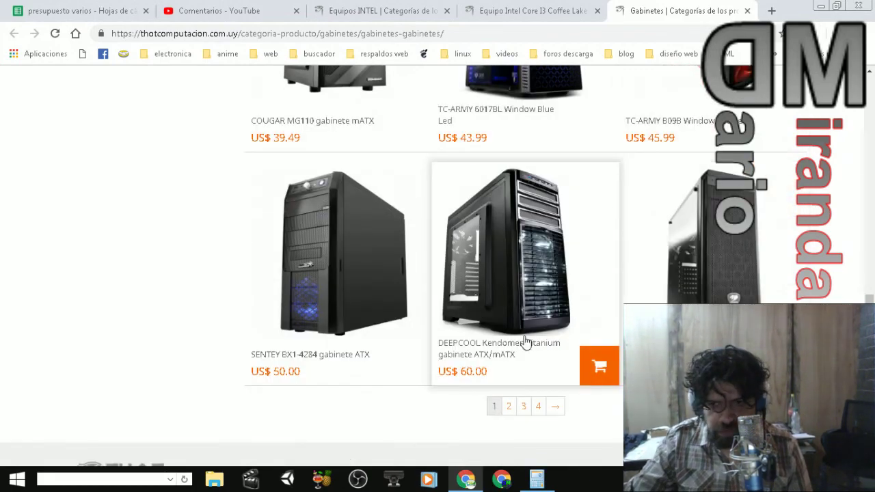
# - Return to the prebuilt i3 Coffee Lake computer's page and review its storage and Geforce GTX1060 3Gb graphics entries
pyautogui.click(487, 15)
pyautogui.scroll(-3, 460, 198)
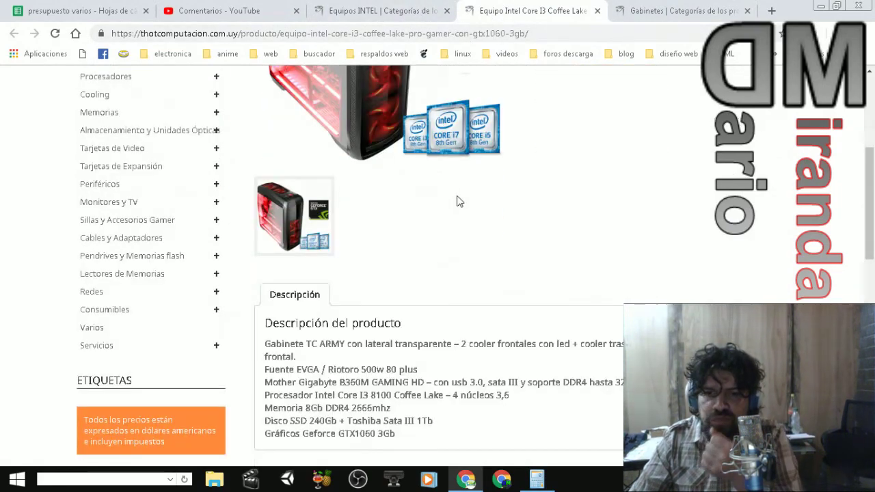
pyautogui.scroll(-1, 464, 240)
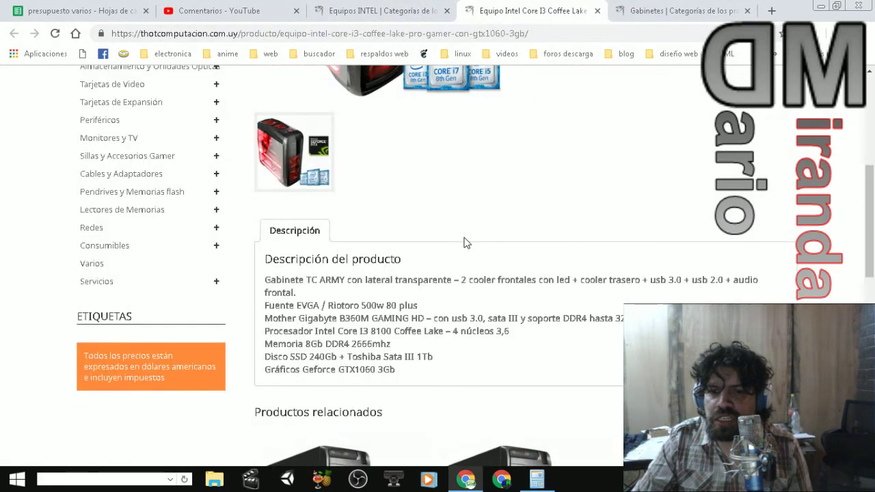
pyautogui.scroll(-1, 464, 243)
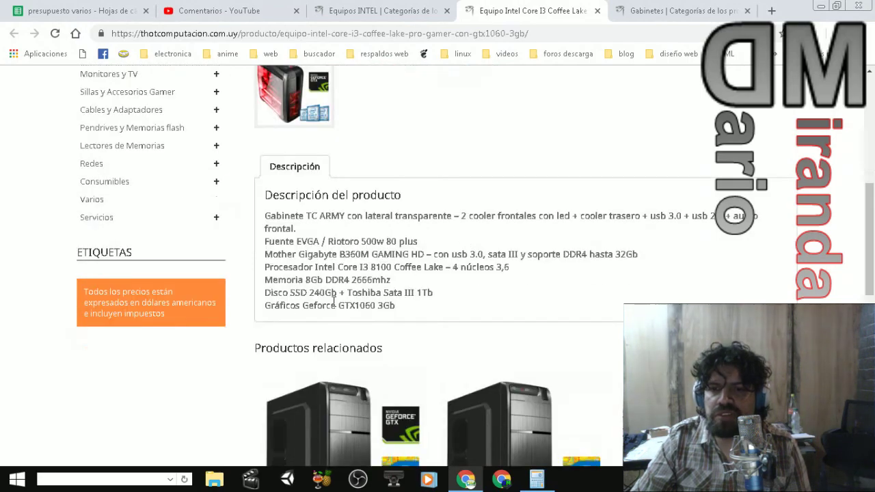
pyautogui.moveTo(396, 304); pyautogui.dragTo(309, 312)
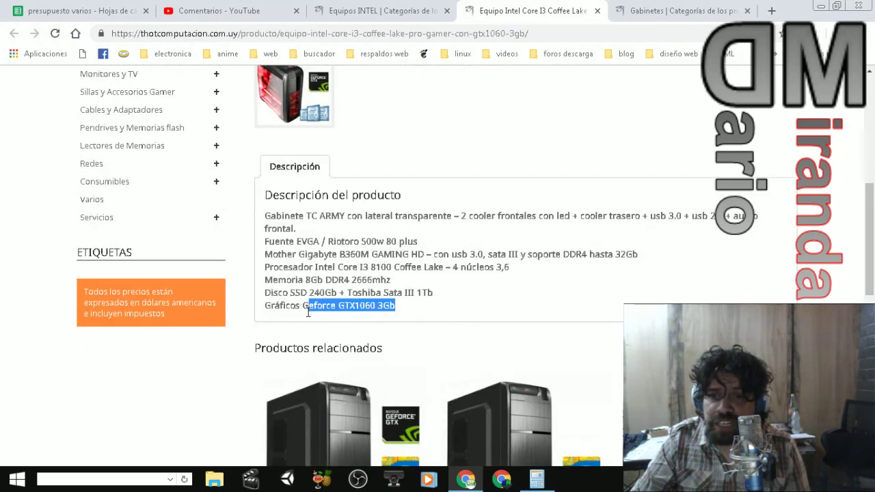
pyautogui.click(408, 309)
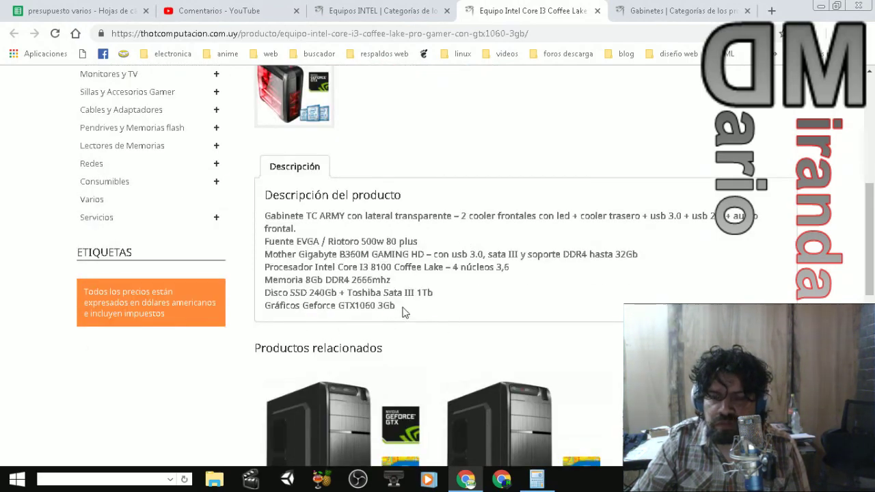
pyautogui.moveTo(408, 311); pyautogui.dragTo(354, 307)
pyautogui.click(414, 306)
# - Open the spreadsheet's forsa gtx1060 6gb ddr5 link and browse the video cards in CDR Medios' gaming category
pyautogui.click(103, 10)
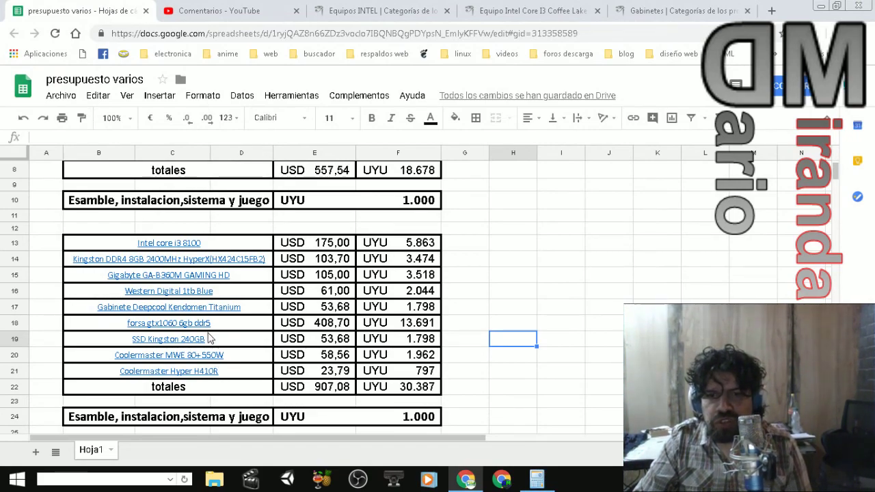
pyautogui.moveTo(206, 329)
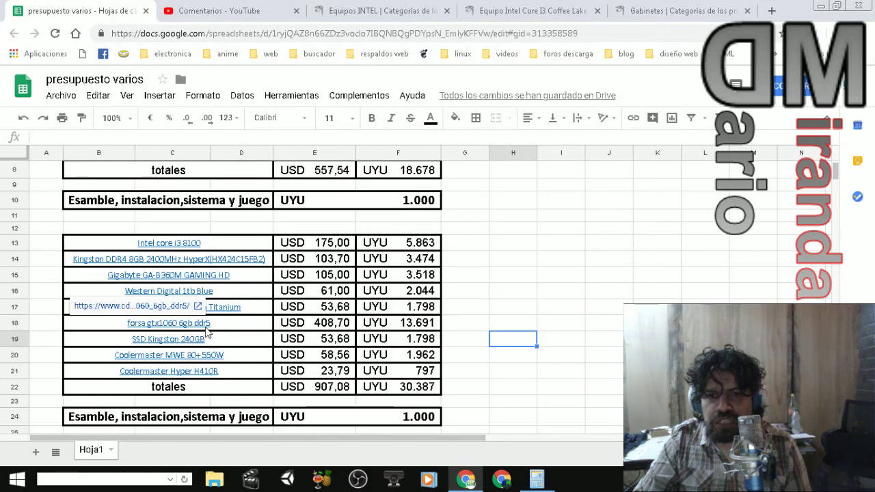
pyautogui.click(197, 307)
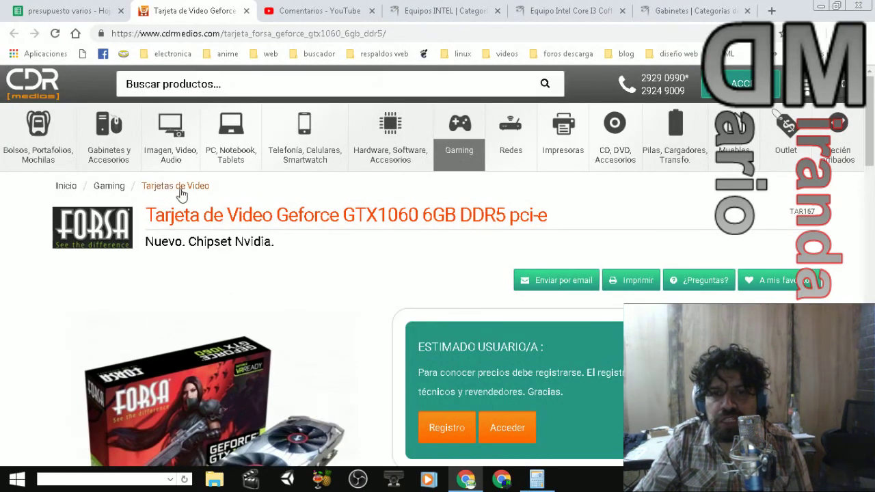
pyautogui.click(179, 191)
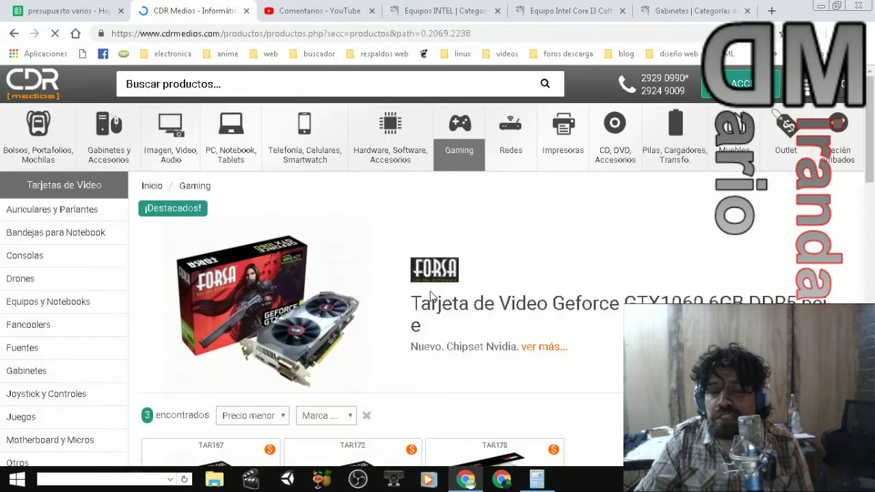
pyautogui.scroll(-4, 385, 317)
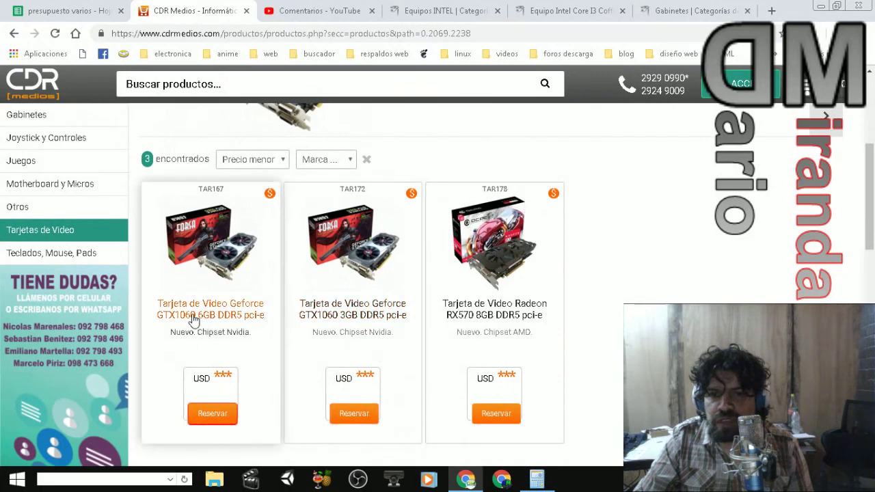
# - Examine the Forsa GTX1060 6GB card's specifications and warranty at CDR Medios, and return to the spreadsheet's i3 8100 build
pyautogui.click(196, 318)
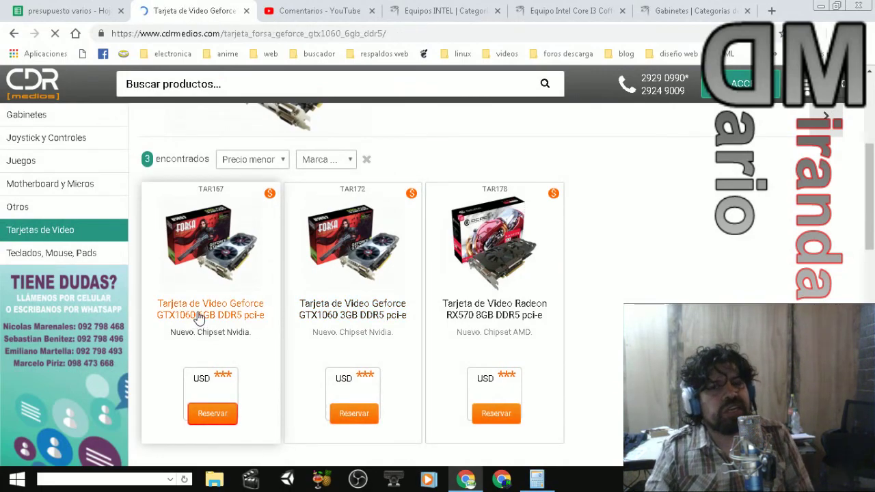
pyautogui.scroll(-5, 198, 317)
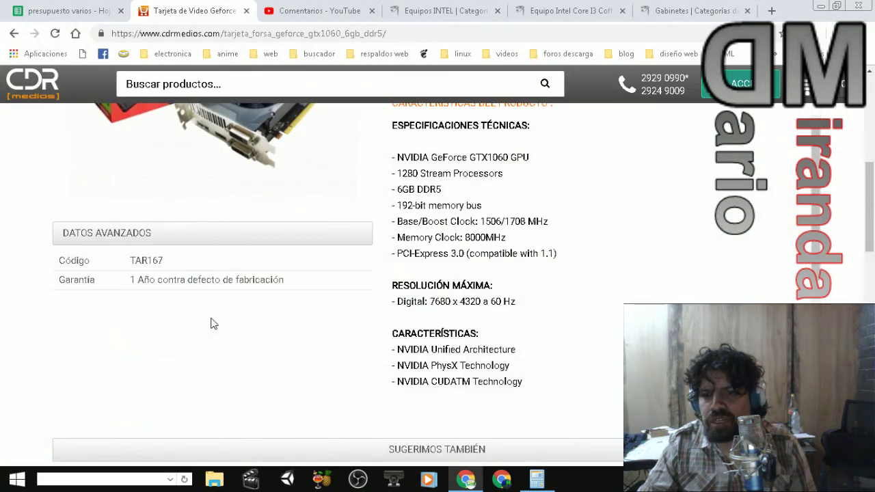
pyautogui.scroll(-2, 210, 324)
pyautogui.scroll(-3, 210, 323)
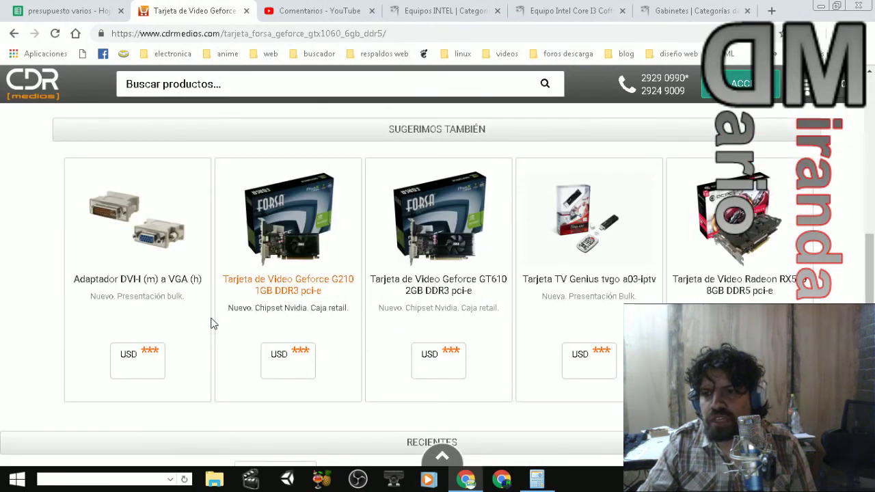
pyautogui.scroll(2, 211, 324)
pyautogui.click(92, 10)
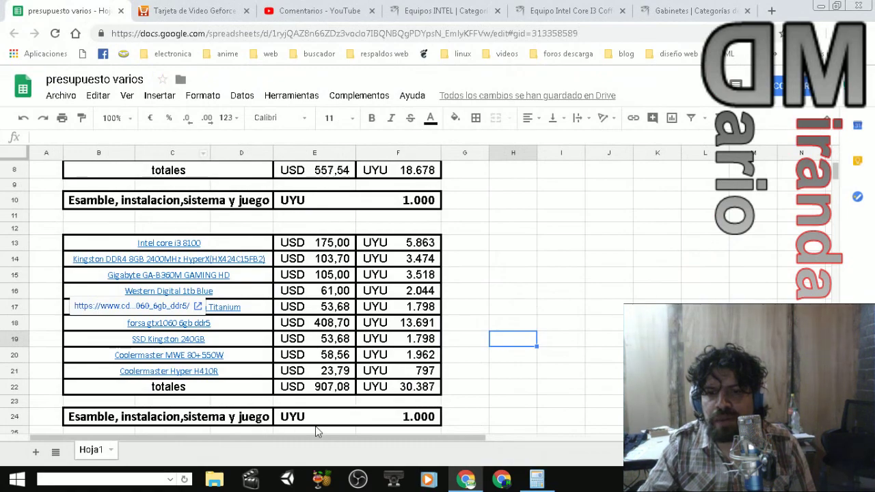
pyautogui.click(506, 423)
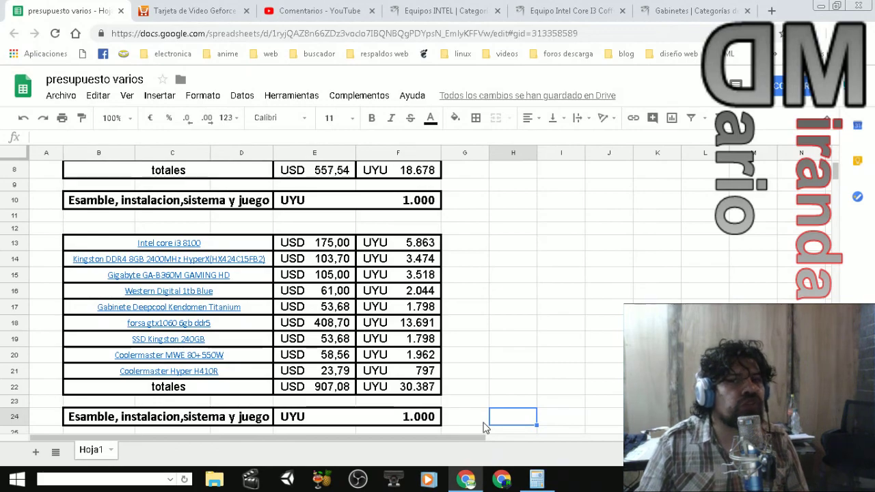
# - Copy "Geforce GTX1060 3Gb" from the prebuilt i3 computer's description and search Thot Computación's store for it
pyautogui.click(562, 12)
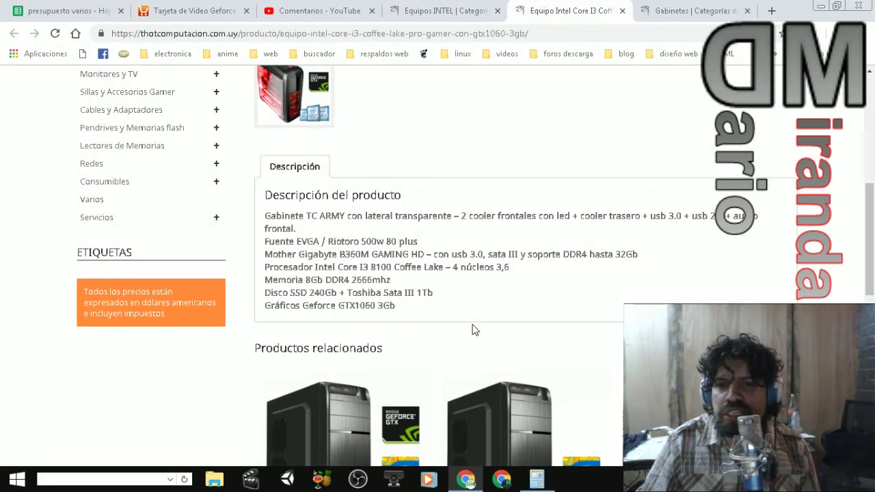
pyautogui.moveTo(405, 312); pyautogui.dragTo(302, 301)
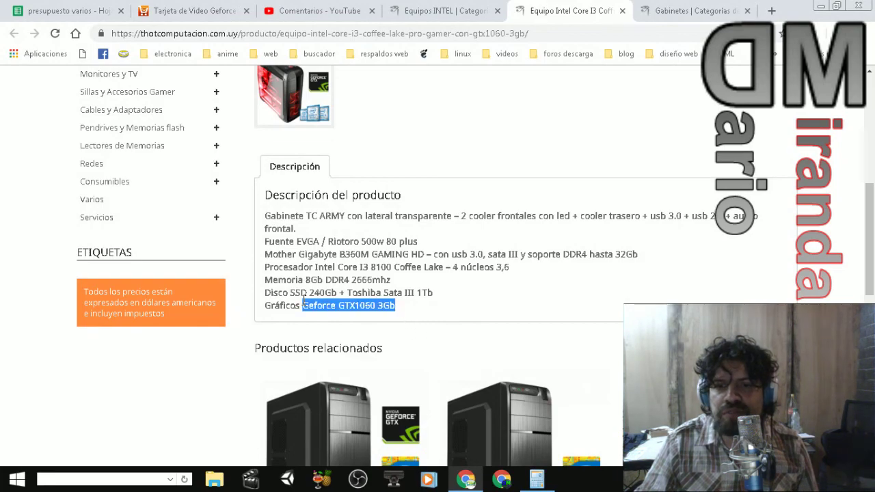
pyautogui.rightClick(302, 301)
pyautogui.click(326, 309)
pyautogui.scroll(5, 399, 313)
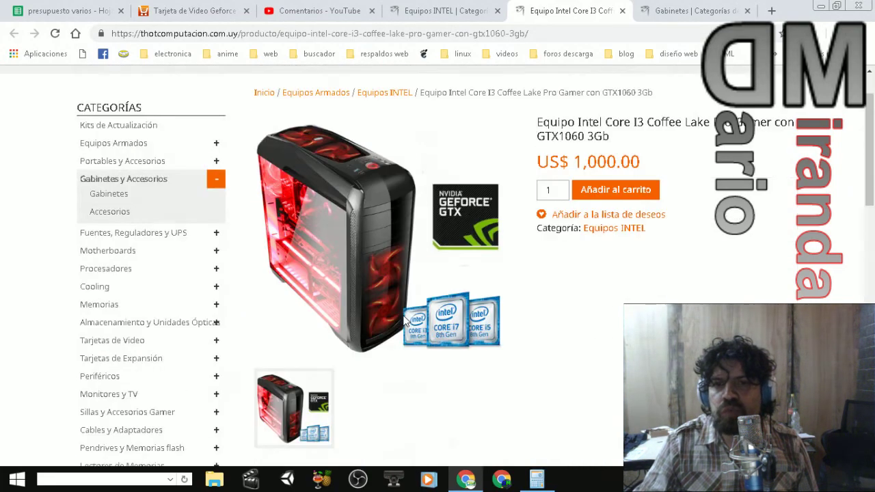
pyautogui.rightClick(417, 109)
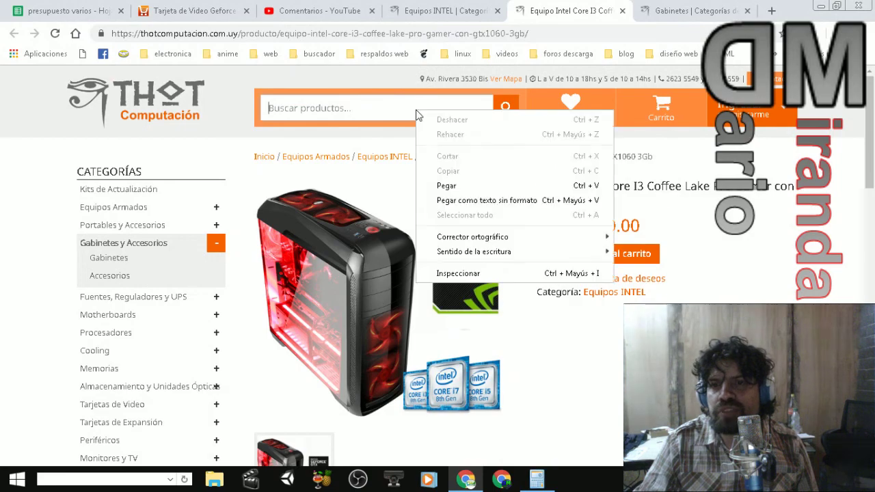
pyautogui.click(454, 186)
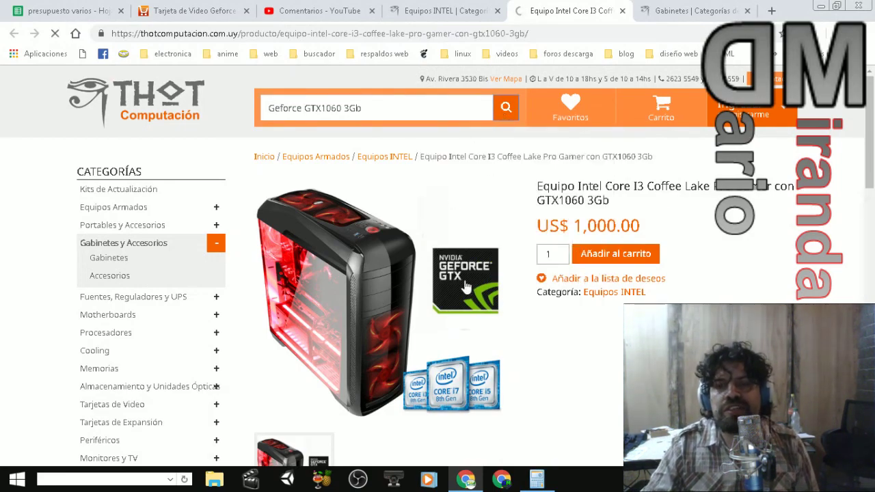
# - Review the search results for the standalone ZOTAC GeForce GTX1060 3gb card's price and the prebuilt computers that include a GTX1060
pyautogui.scroll(-1, 465, 287)
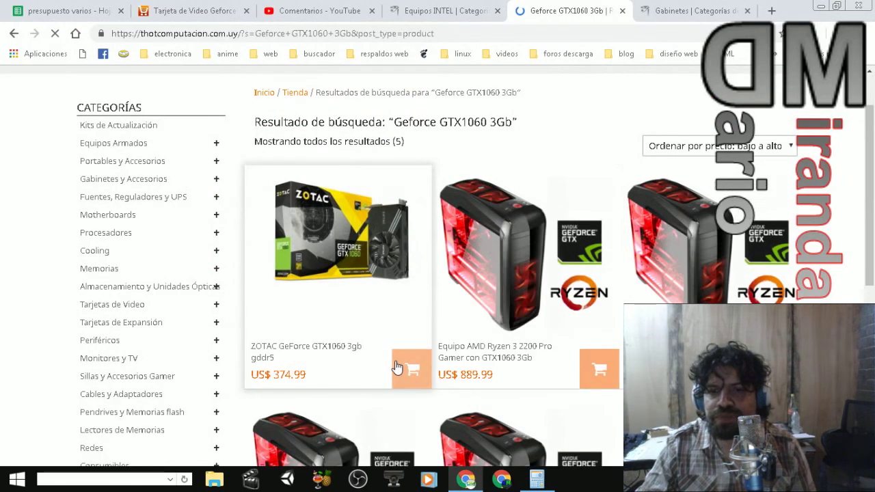
pyautogui.scroll(-1, 397, 367)
pyautogui.scroll(1, 396, 368)
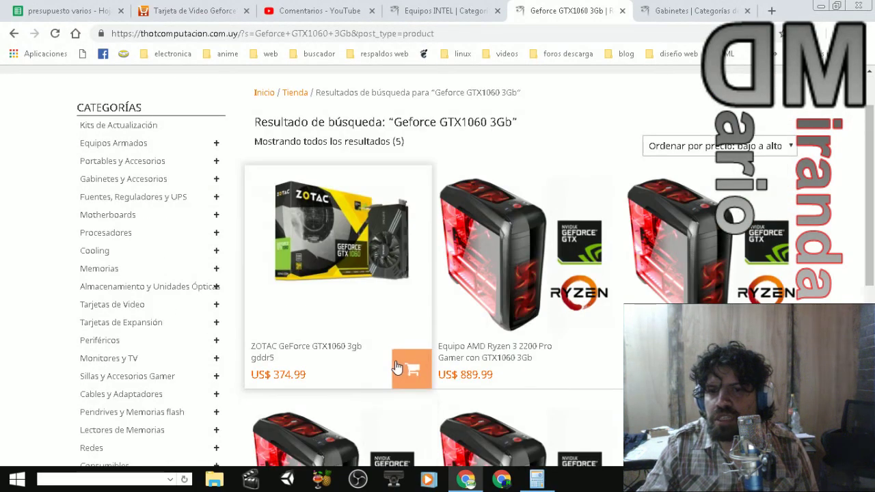
pyautogui.scroll(-1, 396, 367)
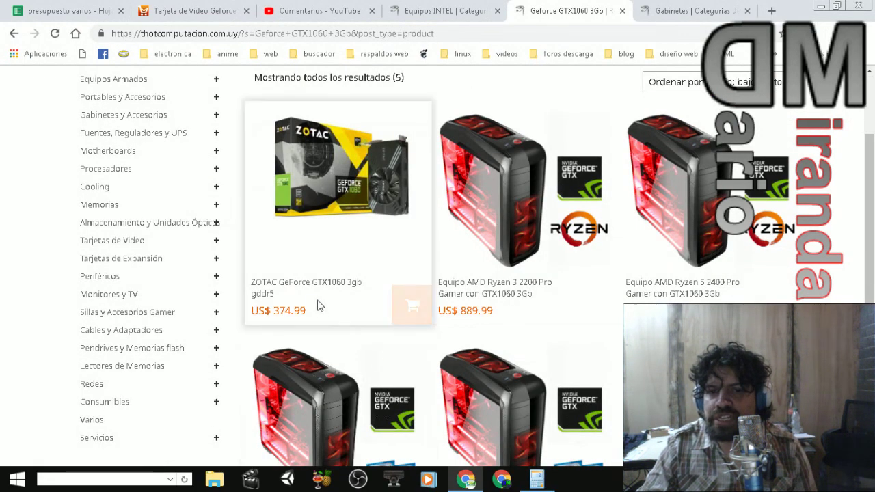
pyautogui.scroll(1, 164, 229)
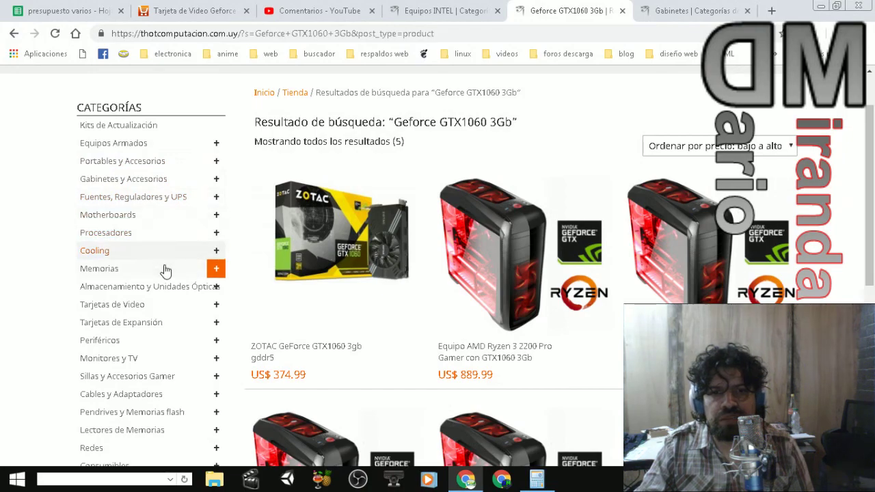
pyautogui.scroll(-1, 167, 287)
pyautogui.scroll(1, 170, 298)
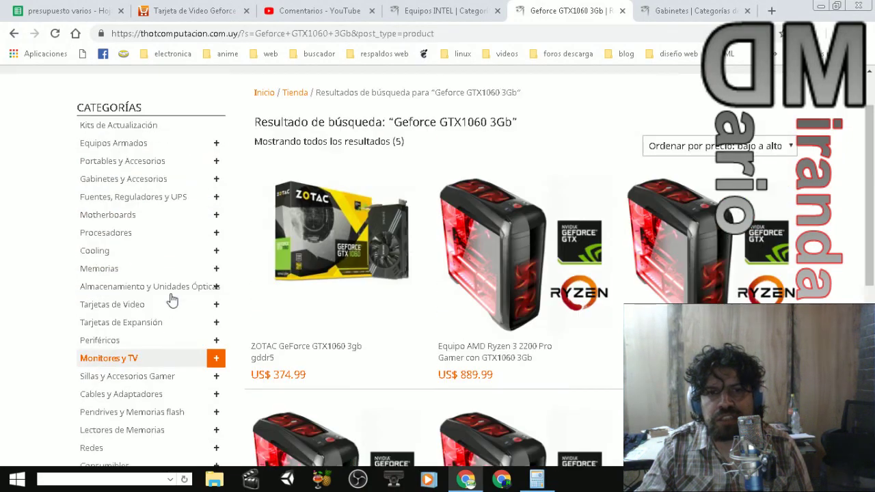
pyautogui.scroll(-1, 153, 215)
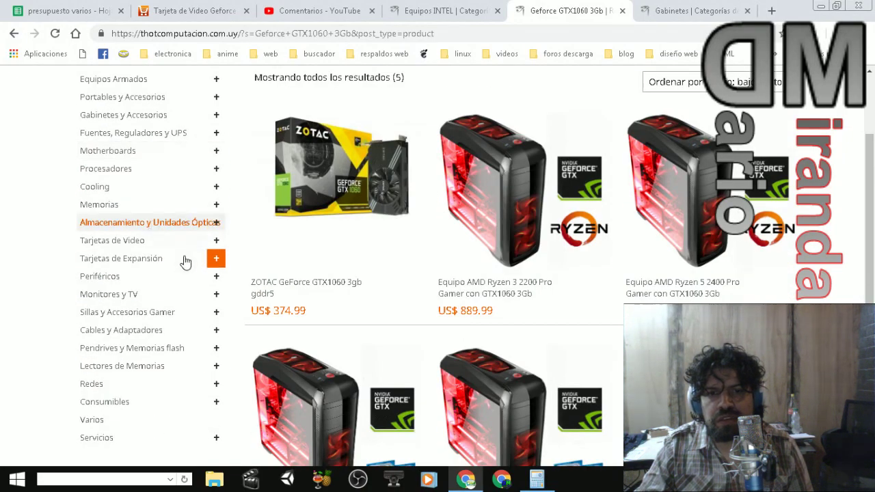
# - Open the Nvidia video card category in Thot Computación's store and review the card models and prices on the first page
pyautogui.click(152, 249)
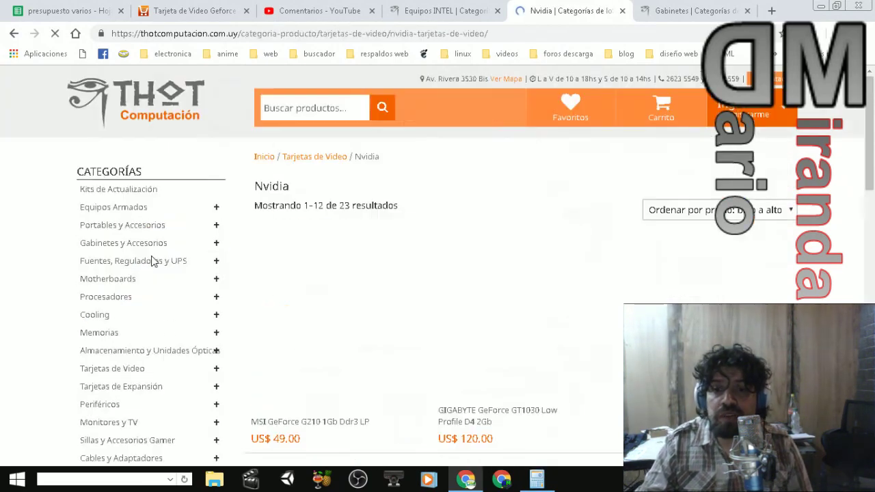
pyautogui.scroll(-3, 274, 268)
pyautogui.scroll(-5, 275, 267)
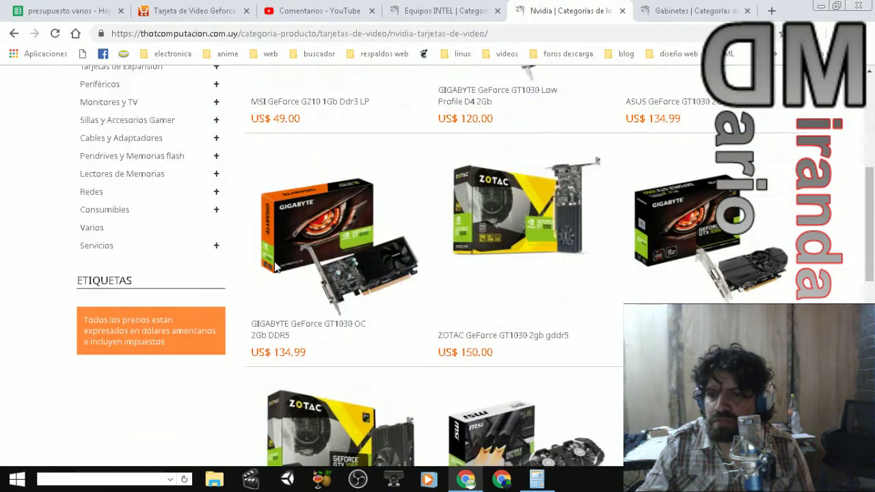
pyautogui.scroll(-5, 275, 267)
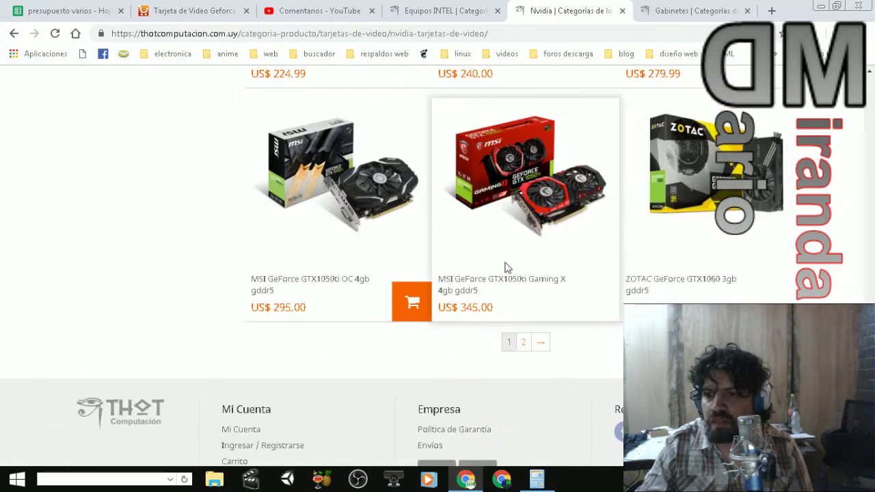
# - Go to the second page of Nvidia cards and compare the prices of the 6gb GTX1060 models and the higher-end cards
pyautogui.click(542, 343)
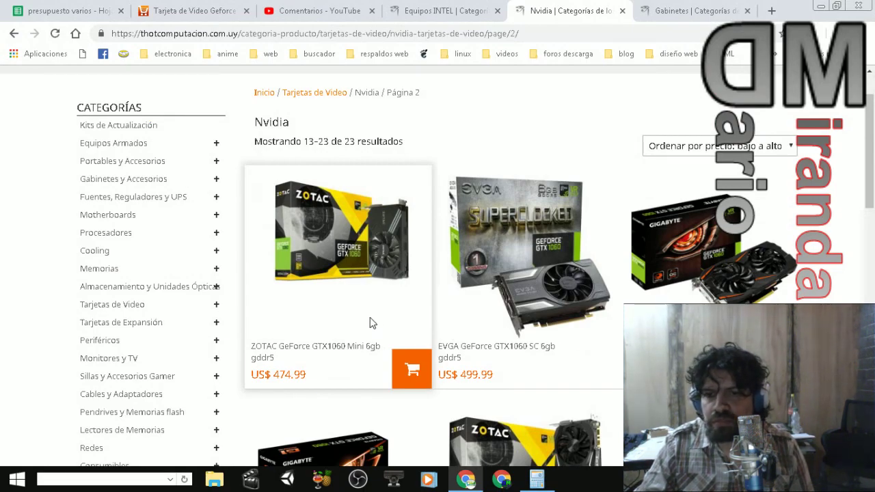
pyautogui.scroll(-1, 370, 323)
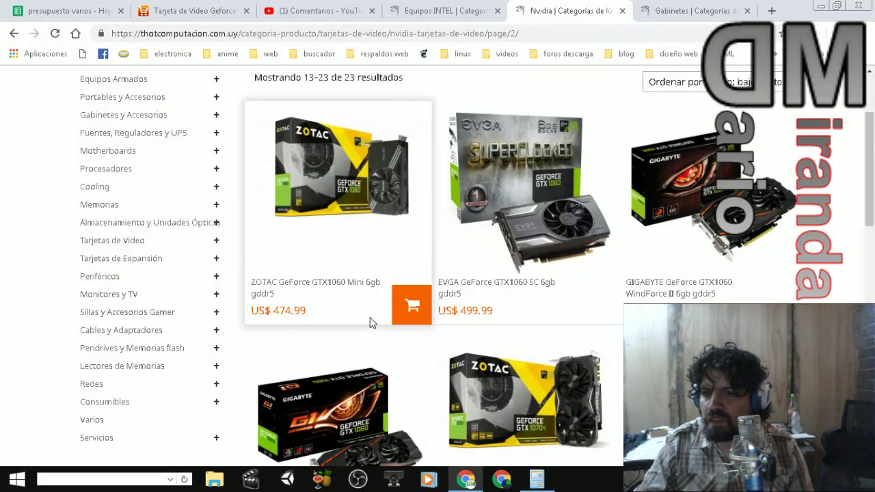
pyautogui.scroll(-2, 370, 317)
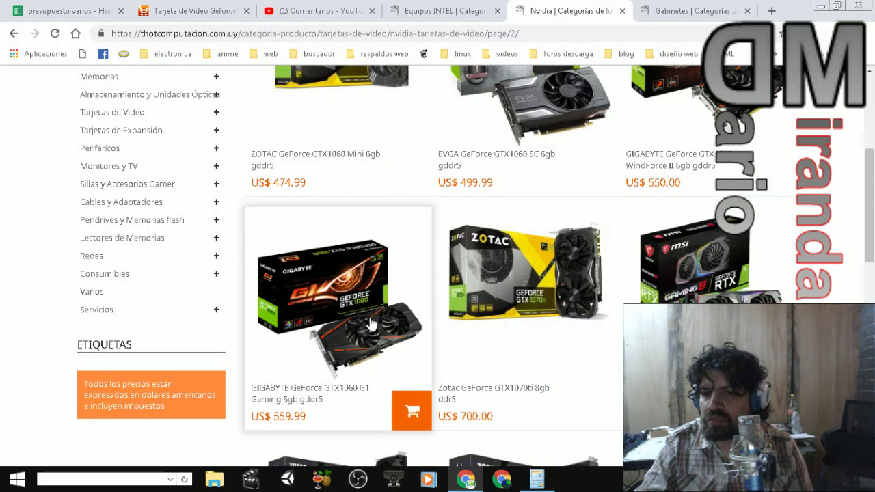
pyautogui.scroll(-4, 370, 323)
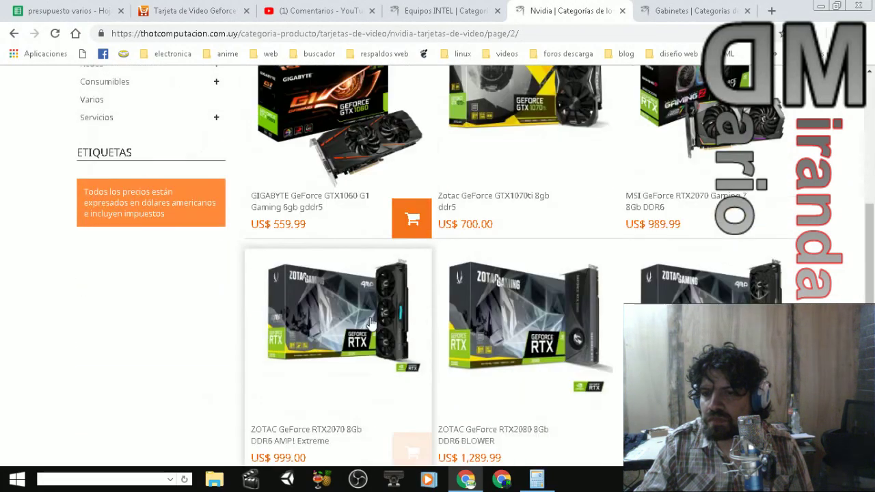
pyautogui.scroll(-3, 370, 321)
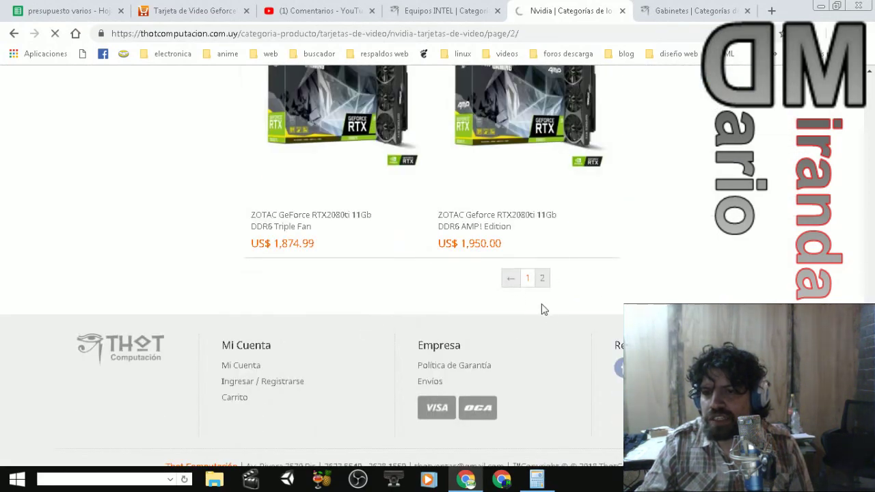
# - Check the ZOTAC GeForce GTX1060 3gb on the first page of Nvidia cards again, and return to the spreadsheet's i3 8100 build
pyautogui.scroll(-10, 530, 320)
pyautogui.scroll(-4, 531, 320)
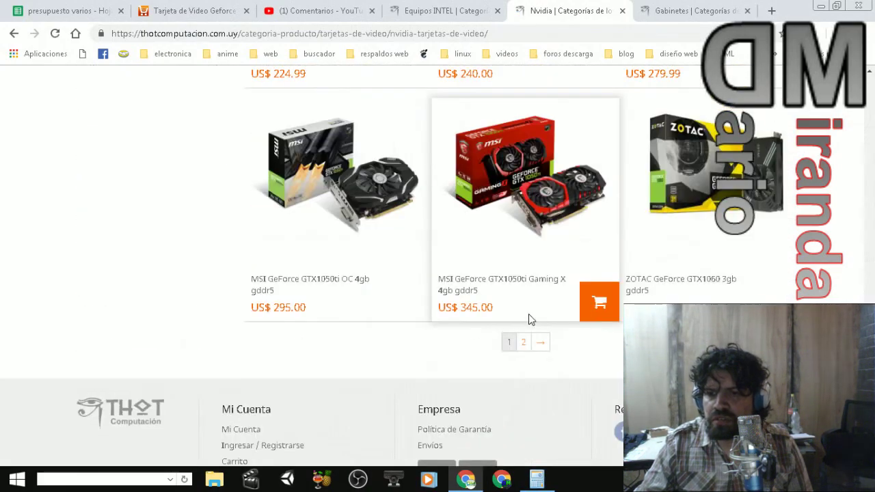
pyautogui.scroll(2, 531, 319)
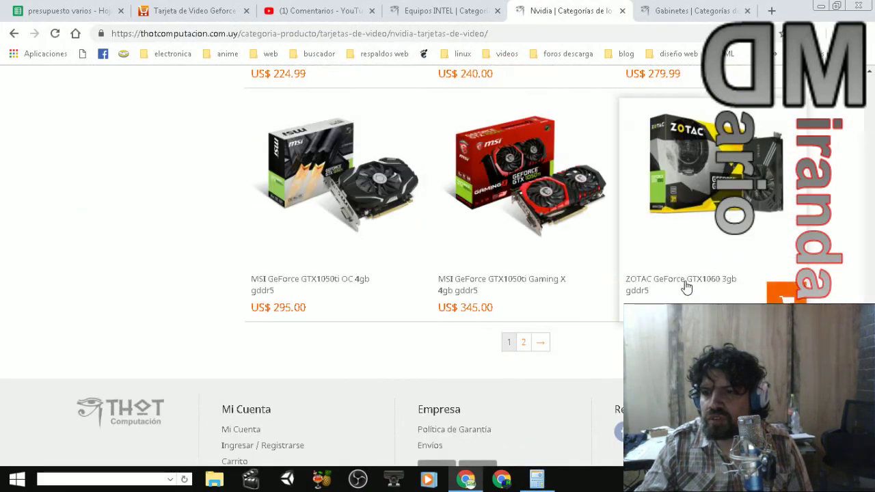
pyautogui.click(72, 11)
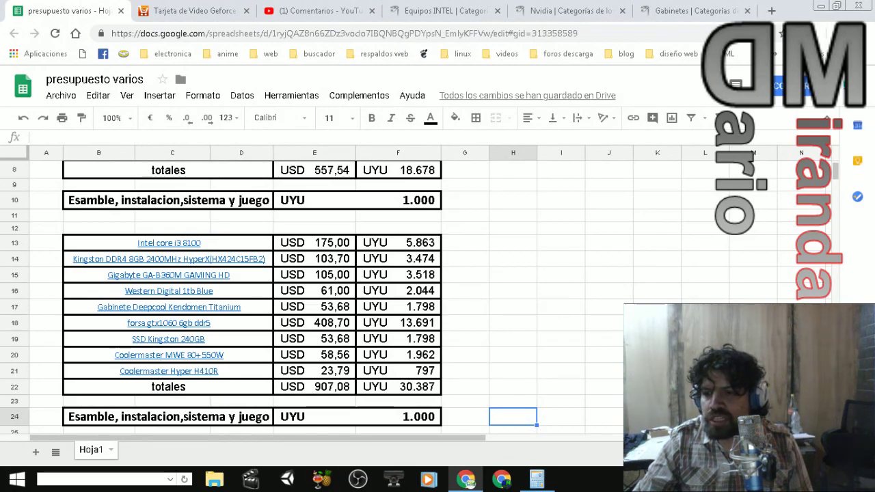
pyautogui.click(357, 479)
pyautogui.click(47, 320)
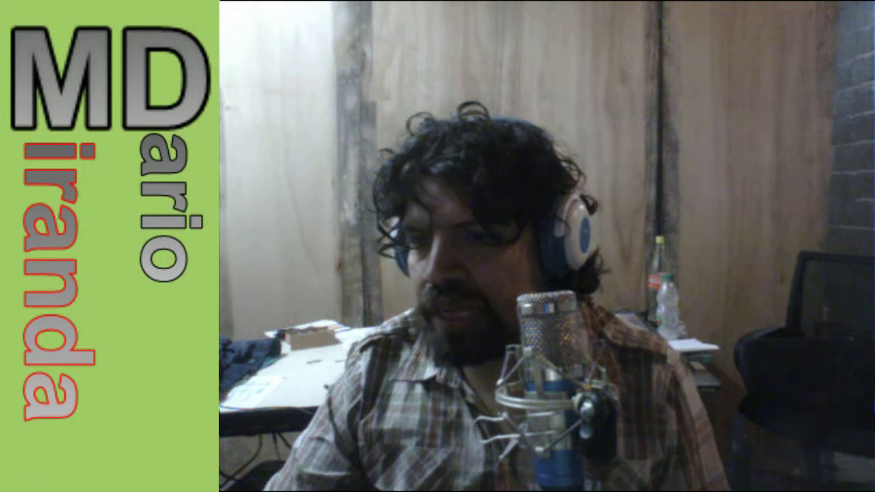